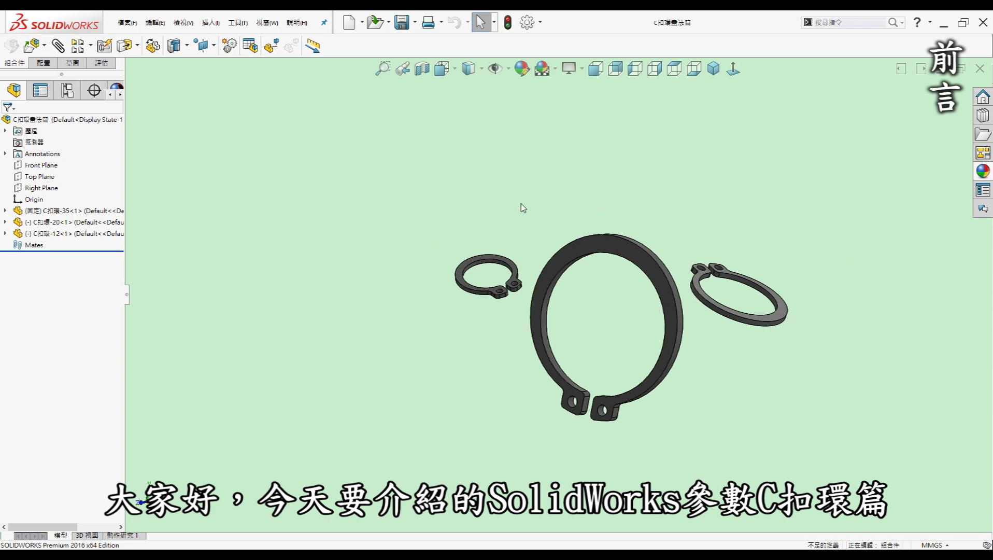
Orbit and zoom the isometric view of the three-circlip assembly to inspect it
{"action": "left_click", "coordinate": [713, 68]}
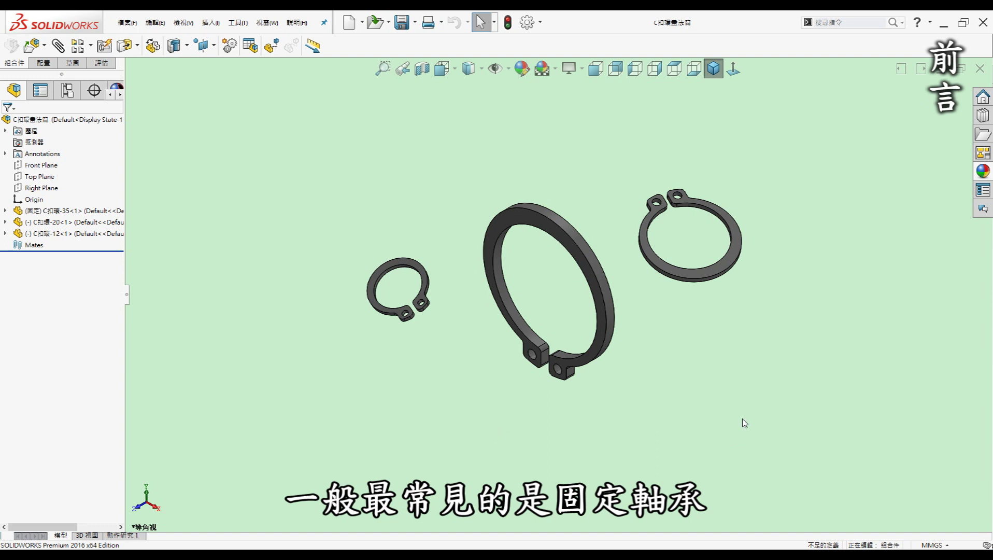
{"action": "middle_click_drag", "start_coordinate": [743, 419], "coordinate": [736, 420]}
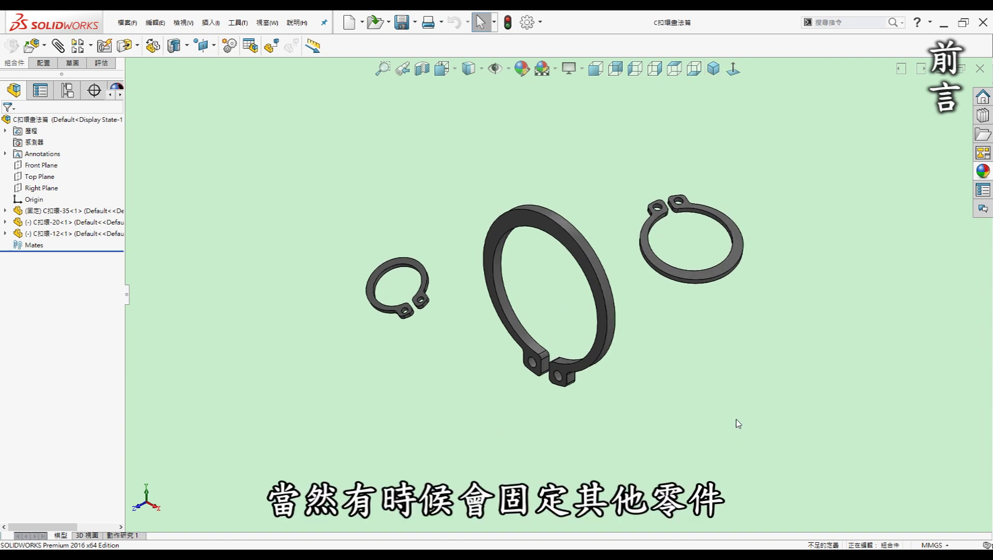
{"action": "middle_click_drag", "start_coordinate": [712, 419], "coordinate": [714, 418]}
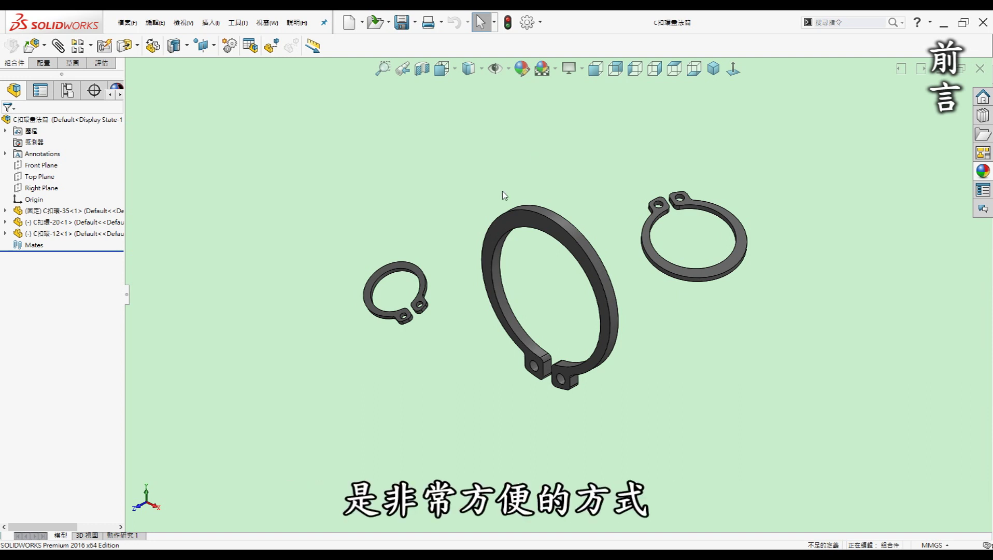
{"action": "scroll", "coordinate": [450, 380], "scroll_direction": "down", "scroll_amount": 2}
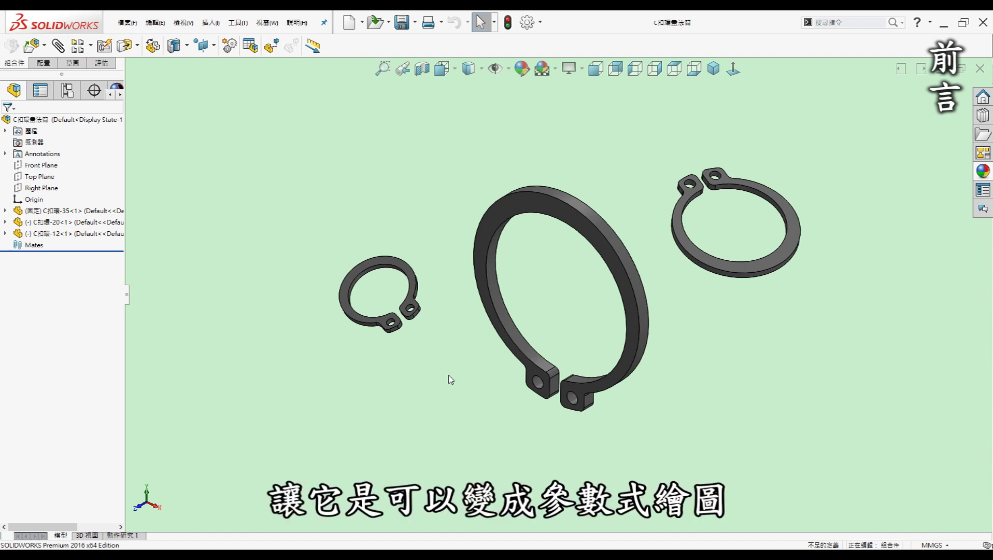
{"action": "key", "text": "Left"}
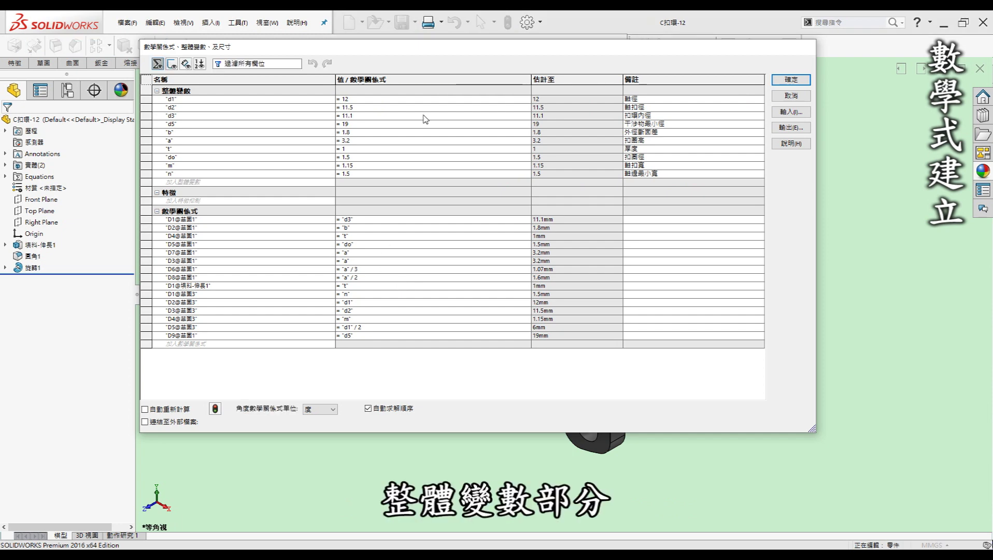
Reposition the Equations dialog slightly lower on screen
{"action": "left_click_drag", "start_coordinate": [441, 50], "coordinate": [447, 148]}
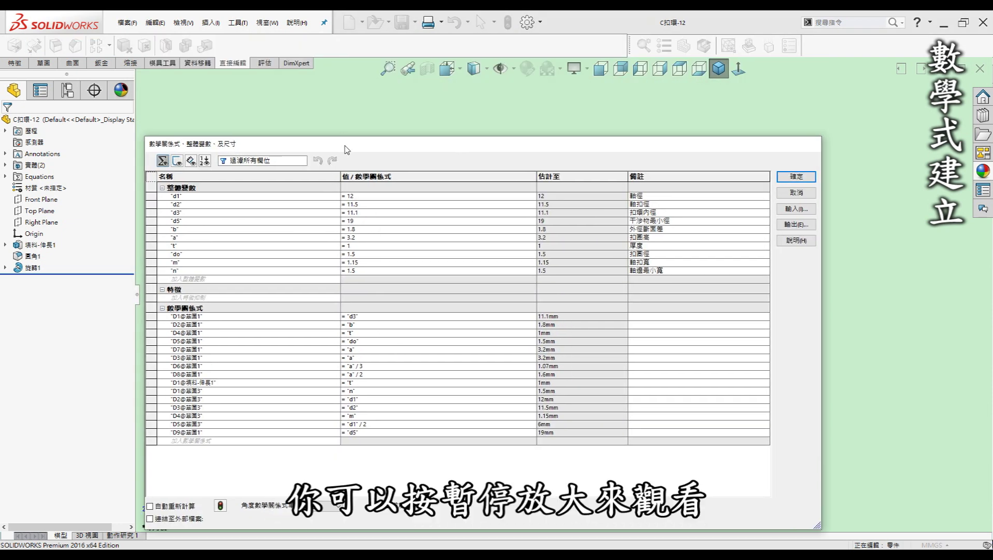
{"action": "left_click_drag", "start_coordinate": [347, 146], "coordinate": [357, 122]}
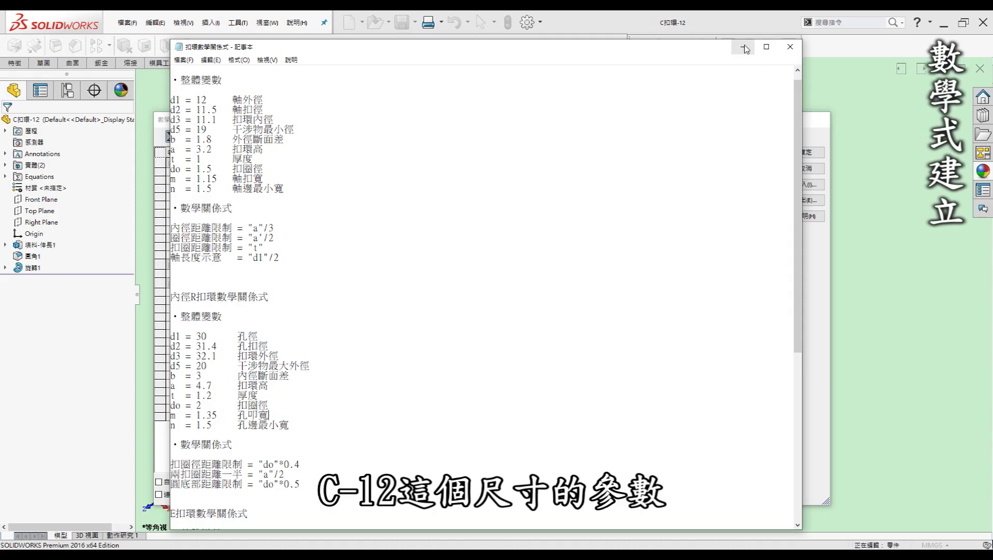
Move the equations notes window aside and minimize it
{"action": "left_click_drag", "start_coordinate": [645, 52], "coordinate": [725, 166]}
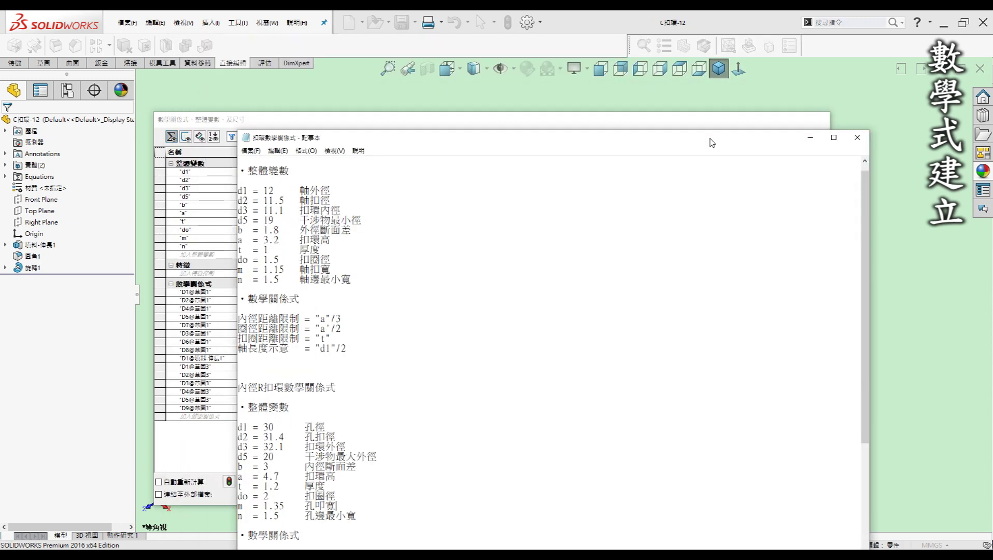
{"action": "left_click", "coordinate": [829, 167]}
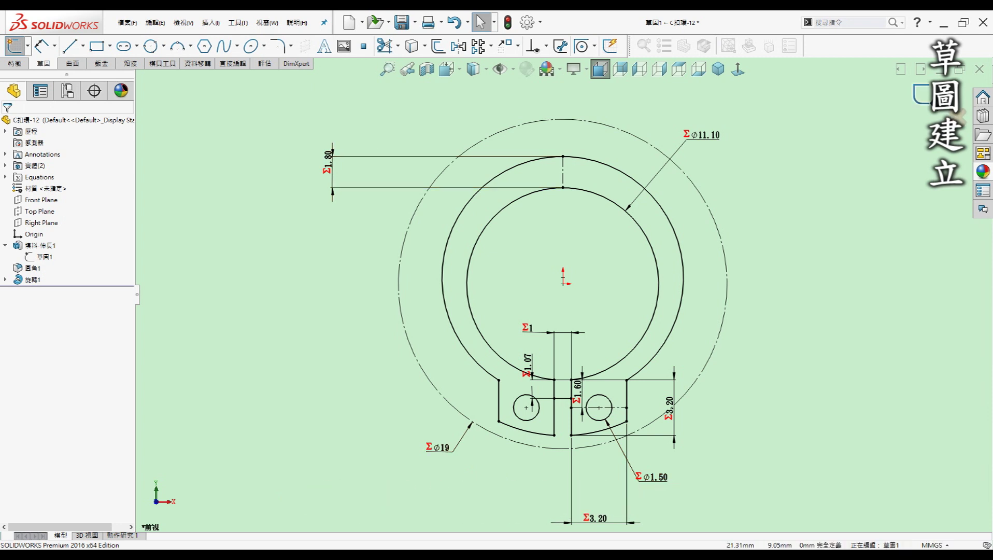
Exit the profile sketch, roll back above 填料-伸長1, and start a Front Plane sketch
{"action": "left_click", "coordinate": [923, 95]}
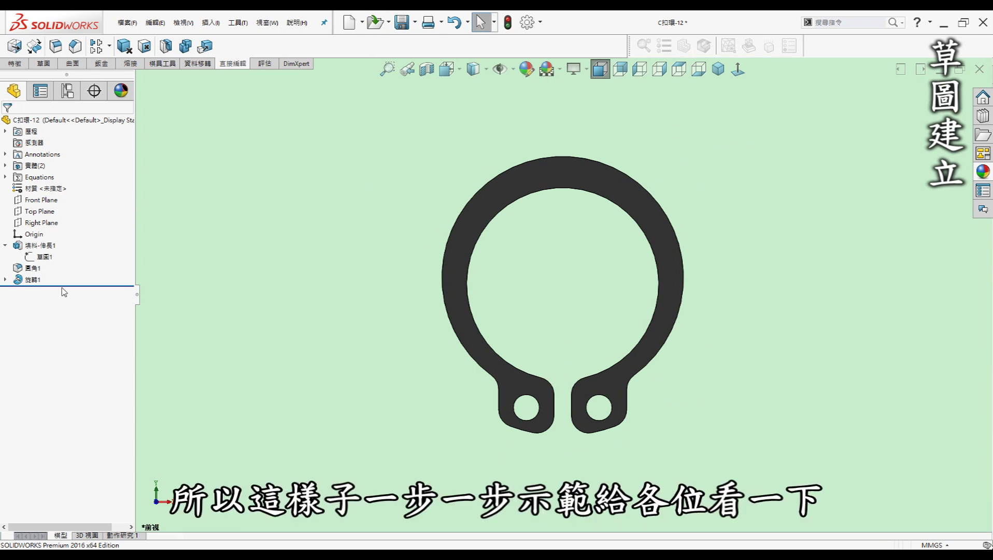
{"action": "left_click_drag", "start_coordinate": [69, 284], "coordinate": [60, 245]}
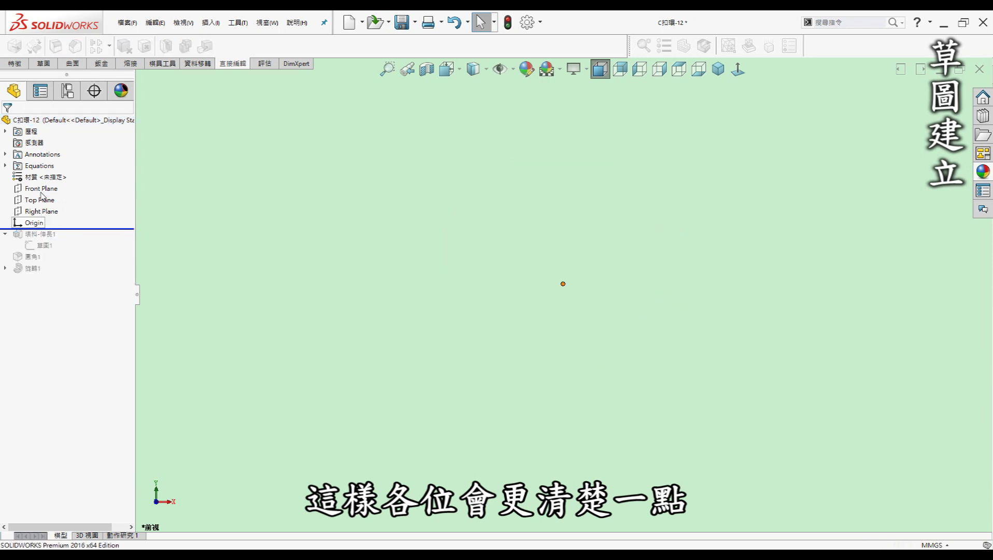
{"action": "left_click", "coordinate": [41, 189]}
{"action": "left_click", "coordinate": [74, 178]}
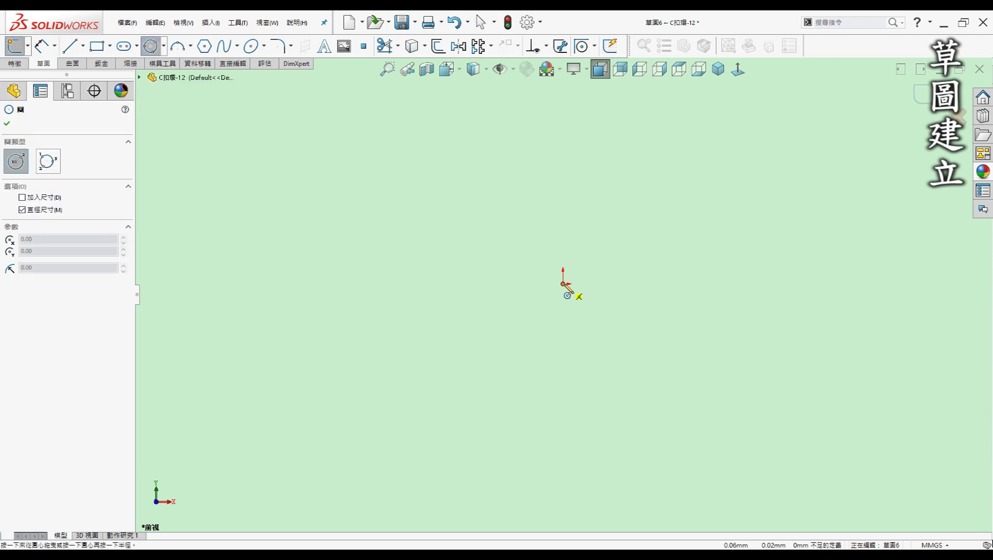
Sketch two concentric circles at the origin, making the outer one construction geometry
{"action": "left_click", "coordinate": [563, 283]}
{"action": "left_click", "coordinate": [604, 251]}
{"action": "left_click", "coordinate": [563, 284]}
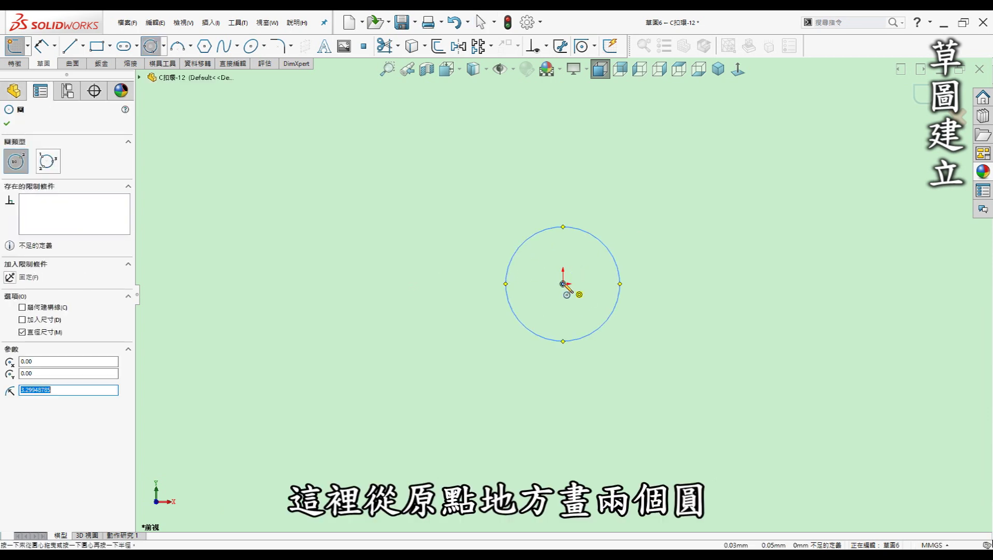
{"action": "left_click", "coordinate": [628, 215]}
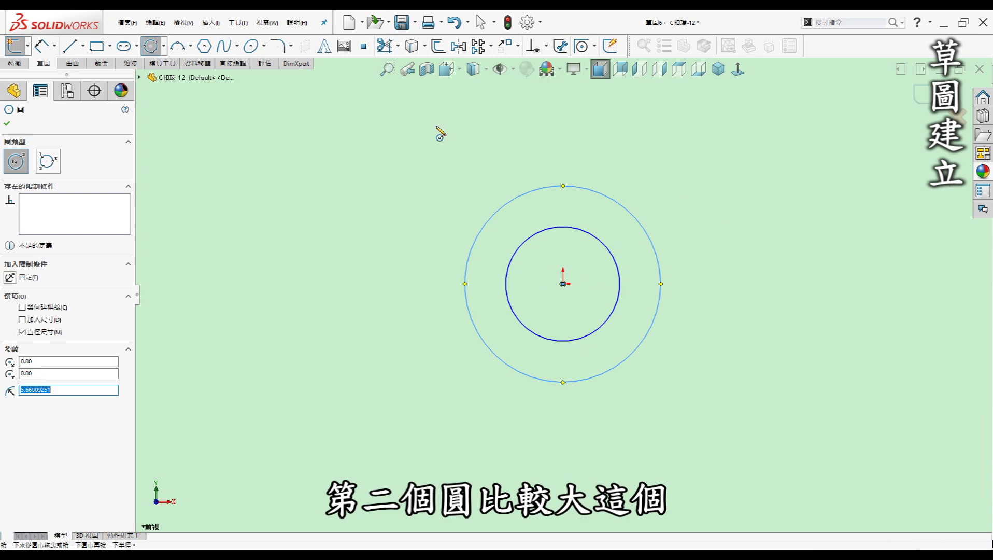
{"action": "left_click", "coordinate": [23, 307]}
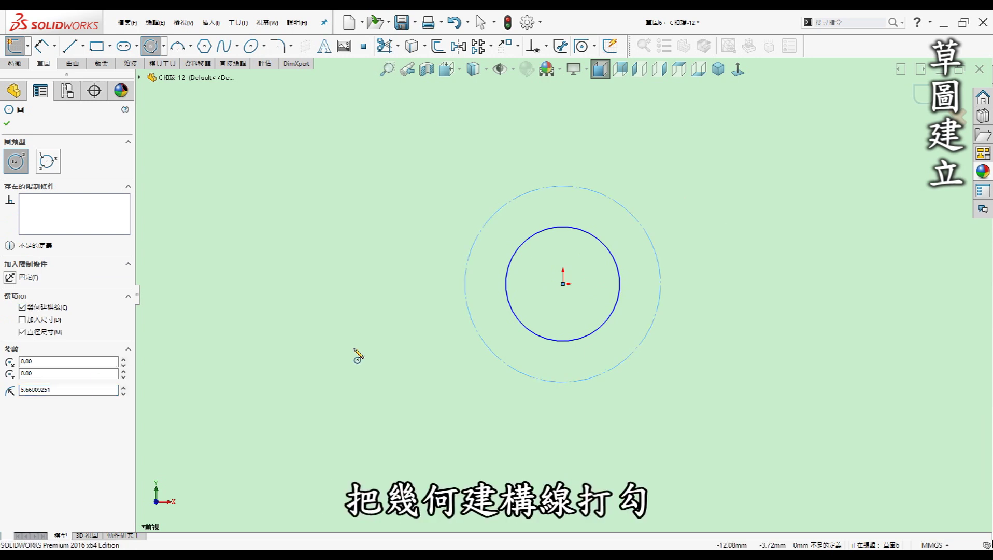
{"action": "key", "text": "Escape"}
Dimension the inner circle's diameter with the global variable d3, giving Ø11.10
{"action": "key", "text": "d"}
{"action": "left_click", "coordinate": [607, 239]}
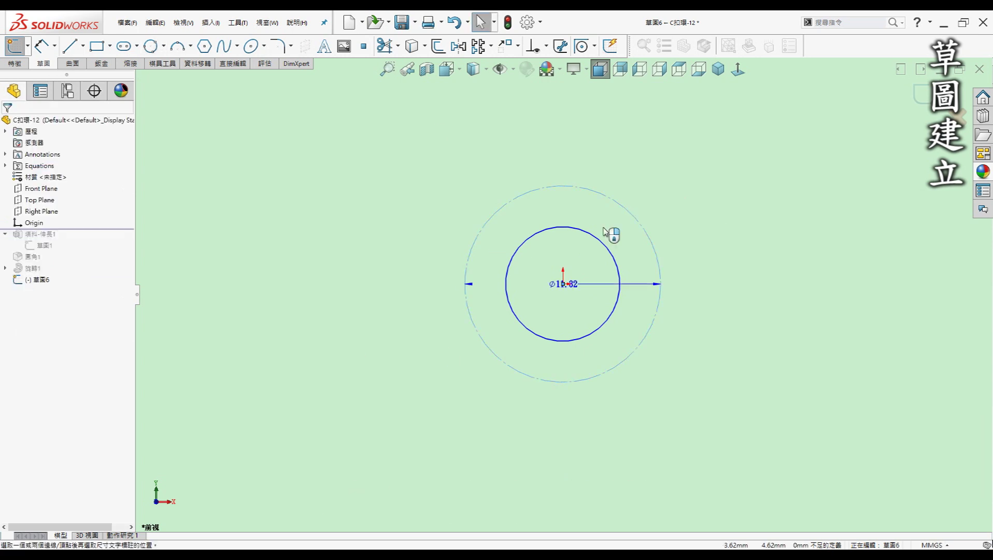
{"action": "key", "text": "Escape"}
{"action": "key", "text": "d"}
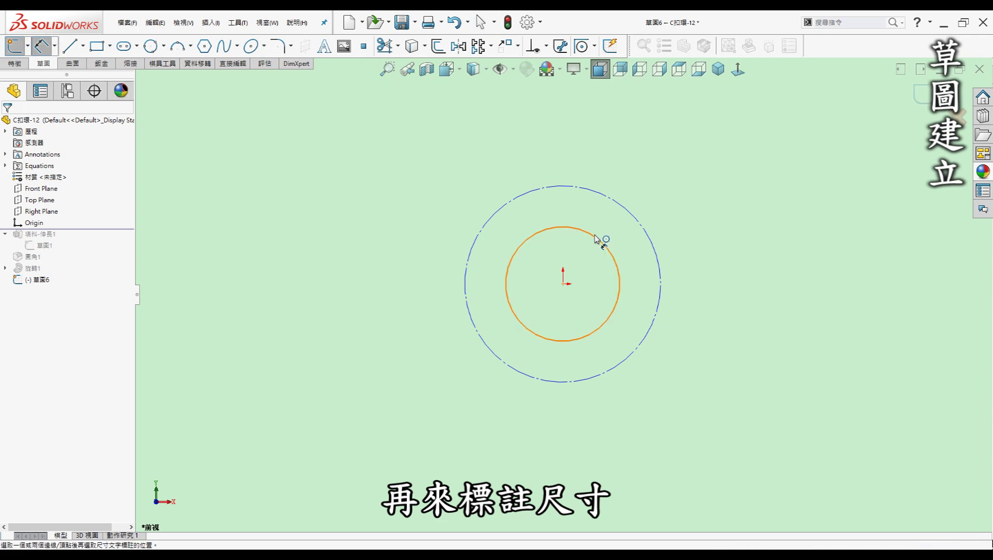
{"action": "left_click", "coordinate": [630, 179]}
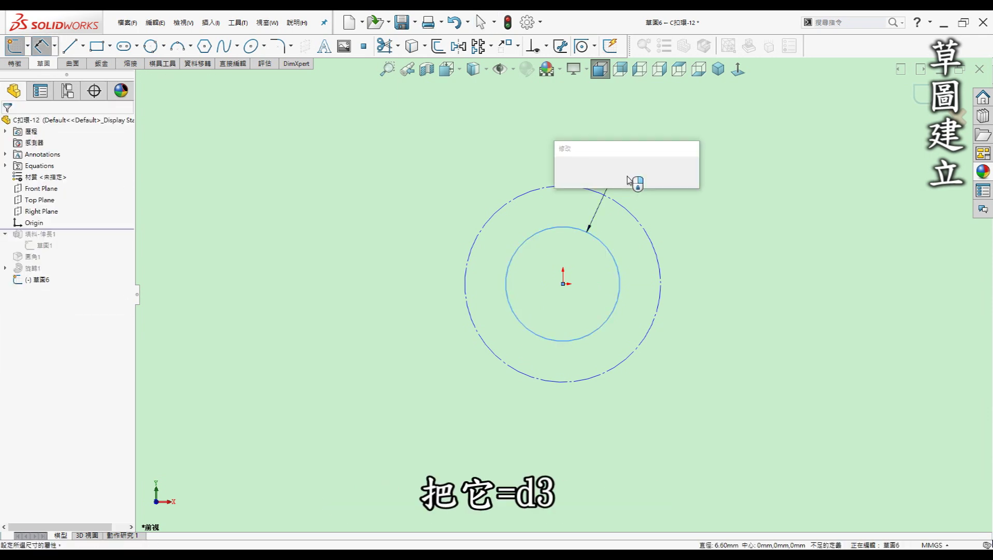
{"action": "type", "text": "=d3"}
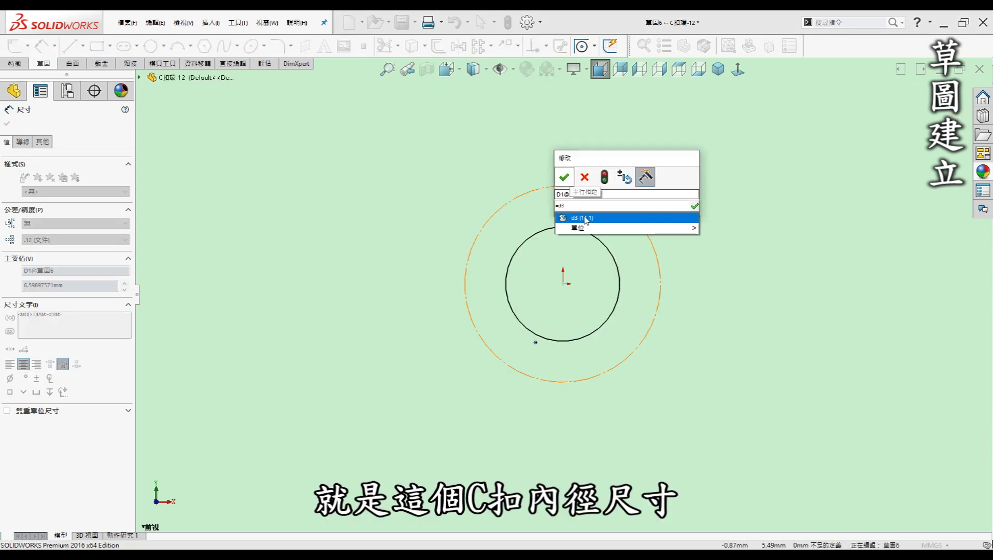
{"action": "left_click", "coordinate": [586, 216]}
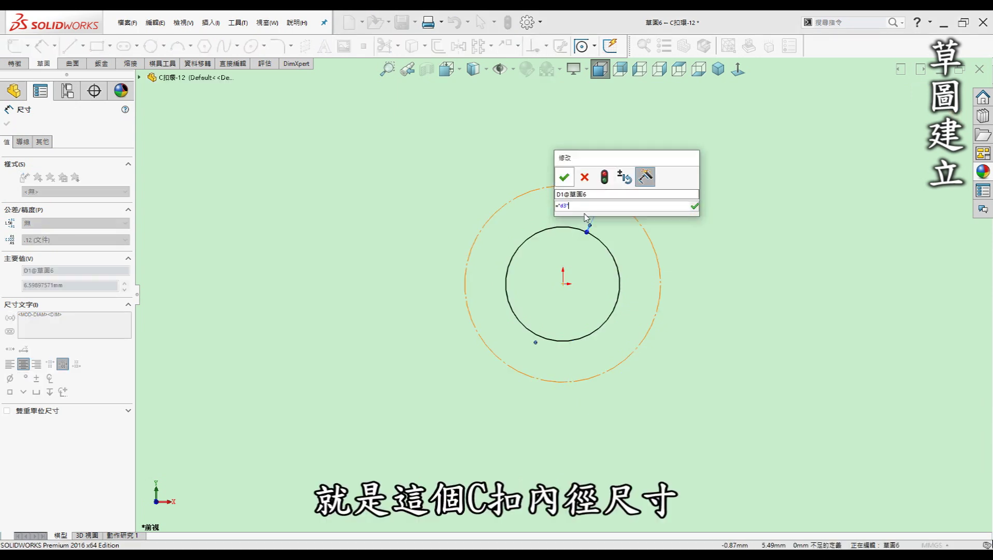
{"action": "key", "text": "Return"}
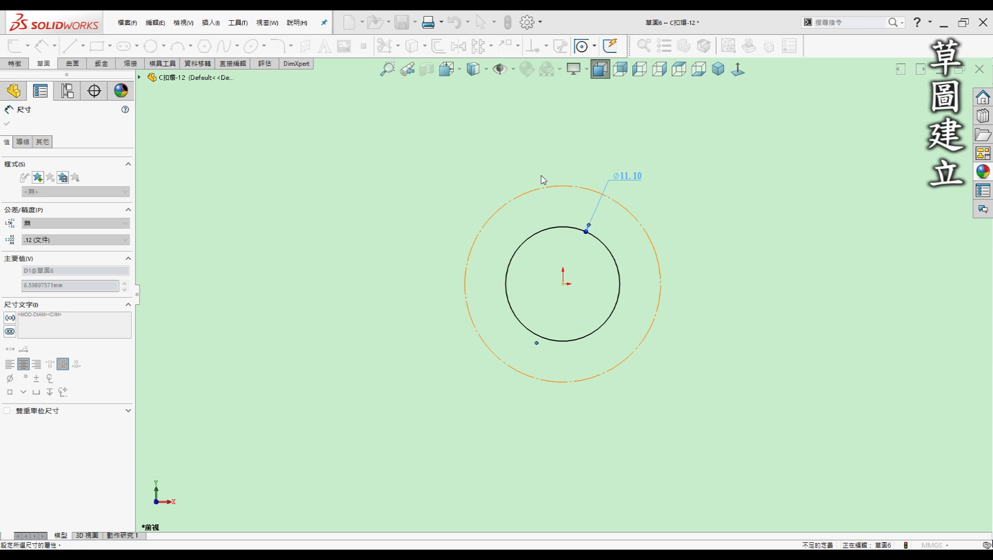
{"action": "left_click", "coordinate": [304, 124]}
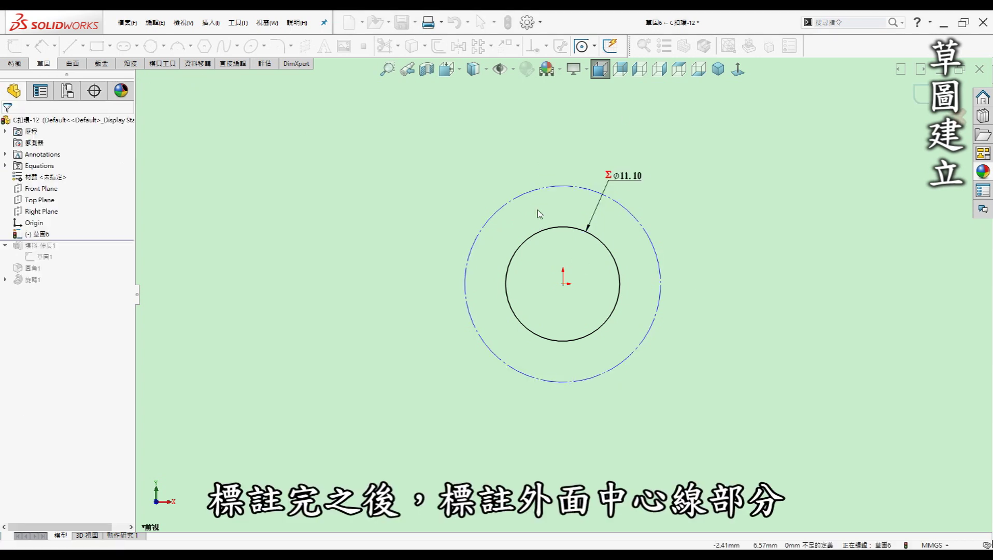
{"action": "left_click", "coordinate": [542, 189]}
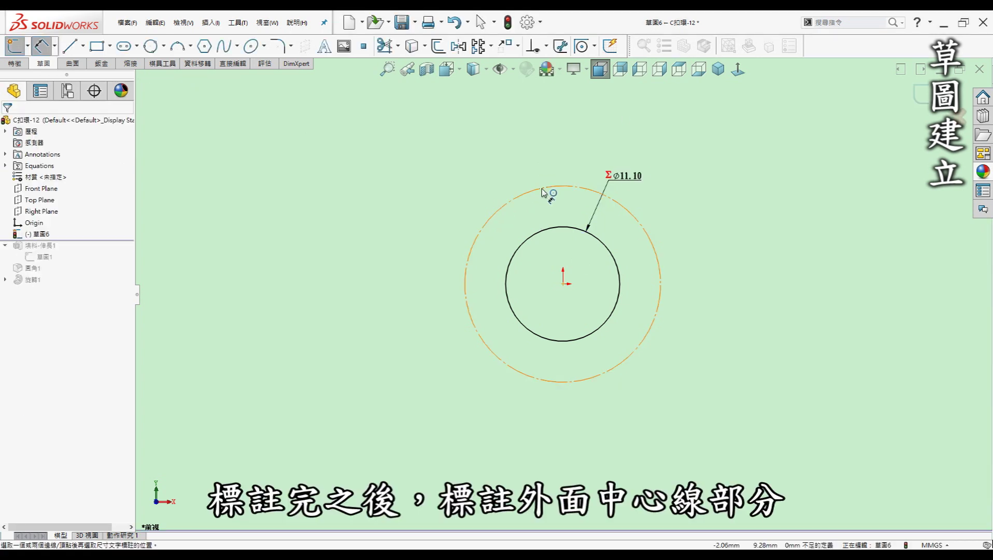
Dimension the outer construction circle with the equation ="d5", giving Ø19
{"action": "left_click", "coordinate": [447, 161]}
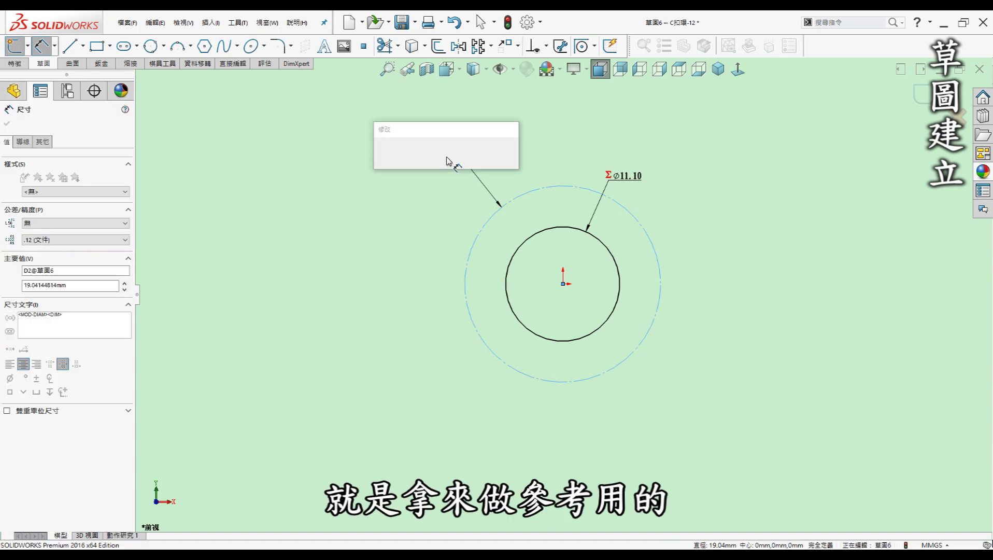
{"action": "type", "text": "=d5"}
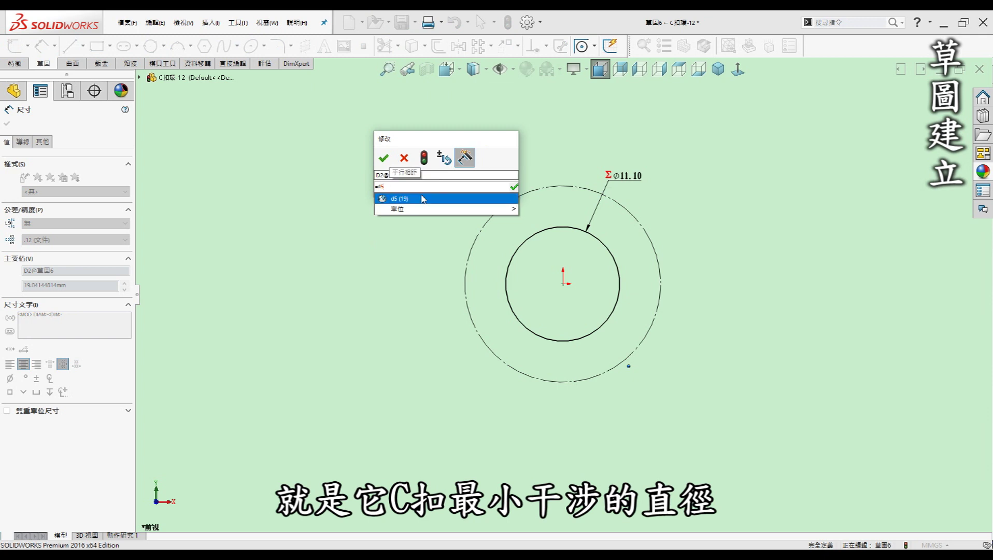
{"action": "left_click", "coordinate": [423, 199]}
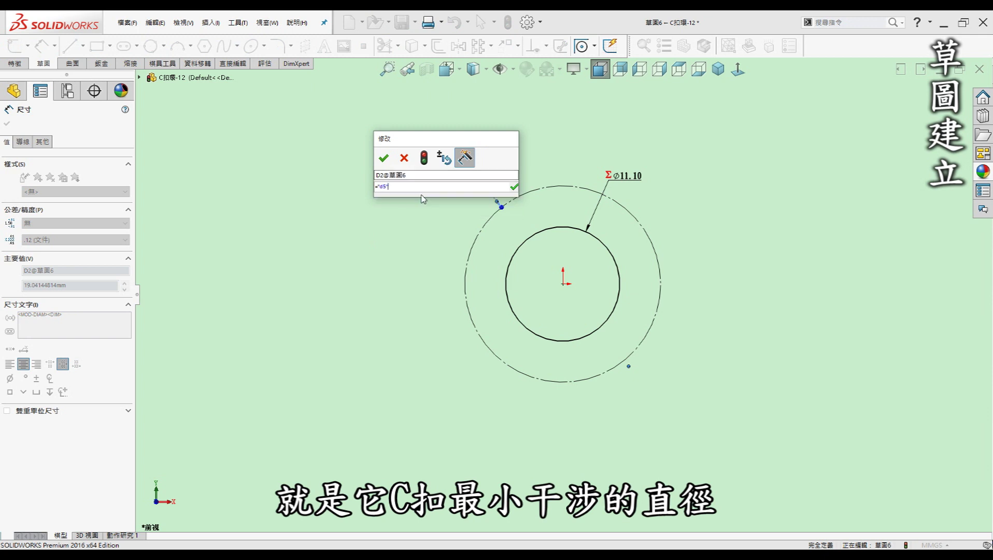
{"action": "left_click", "coordinate": [392, 164]}
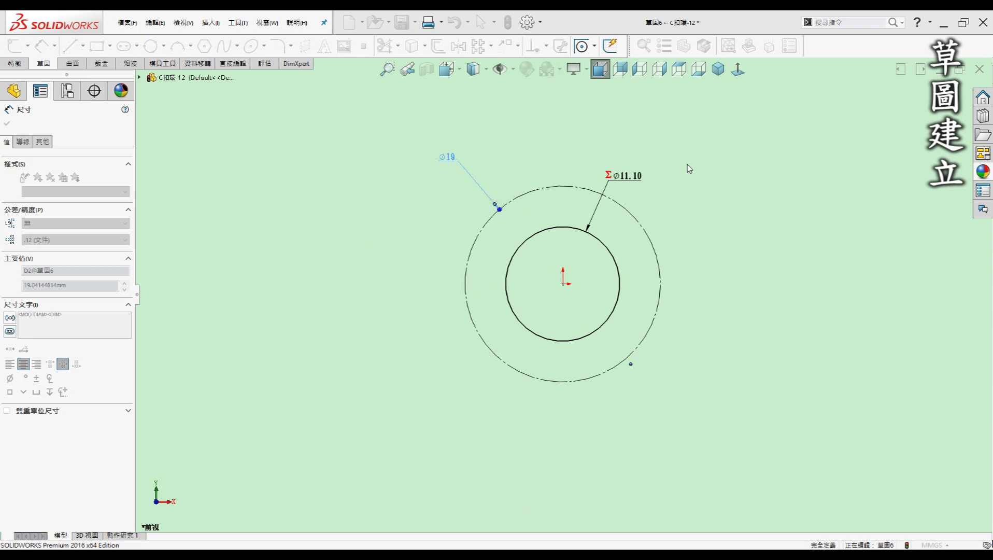
{"action": "left_click", "coordinate": [547, 237]}
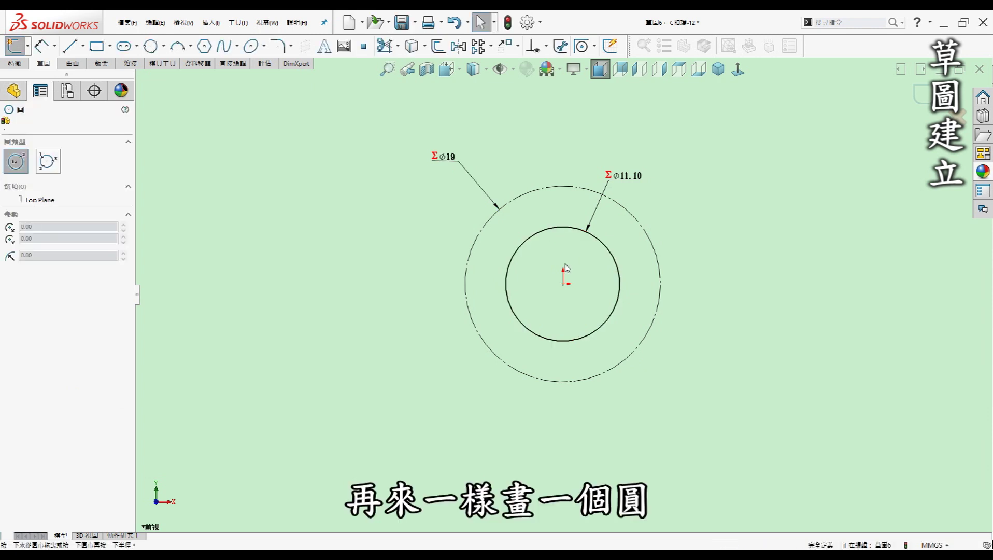
Sketch a third circle at the origin and a vertical centerline between the circle tops
{"action": "key", "text": "c"}
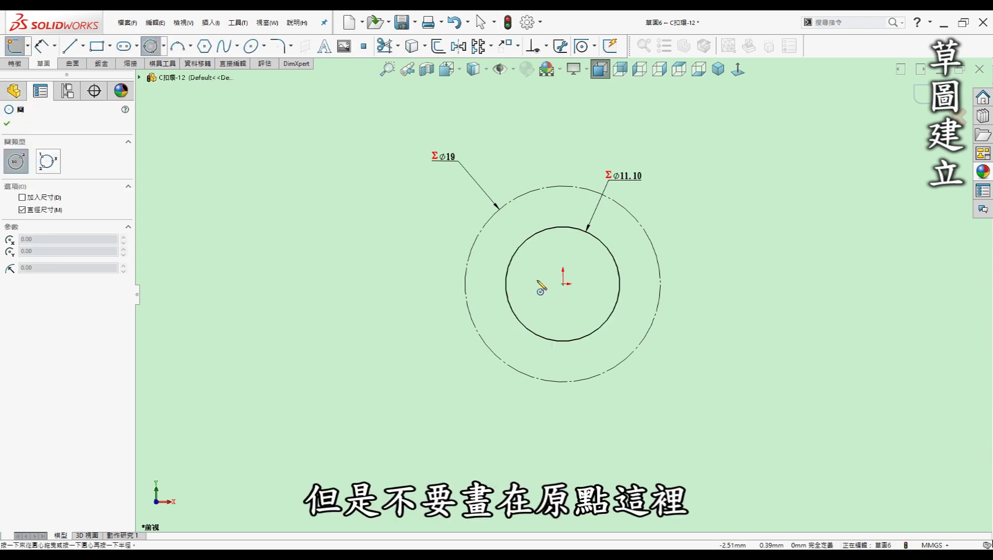
{"action": "left_click", "coordinate": [563, 264]}
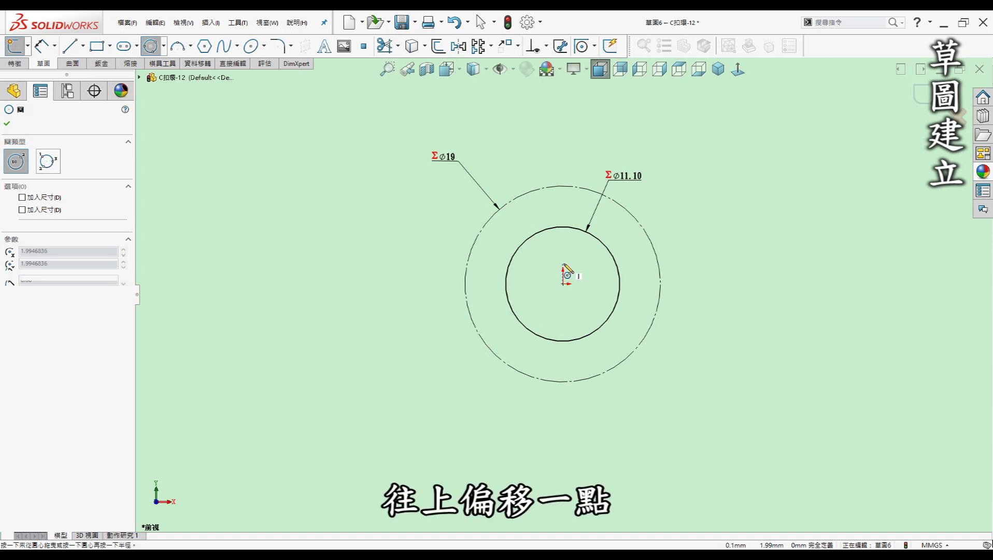
{"action": "left_click", "coordinate": [562, 353]}
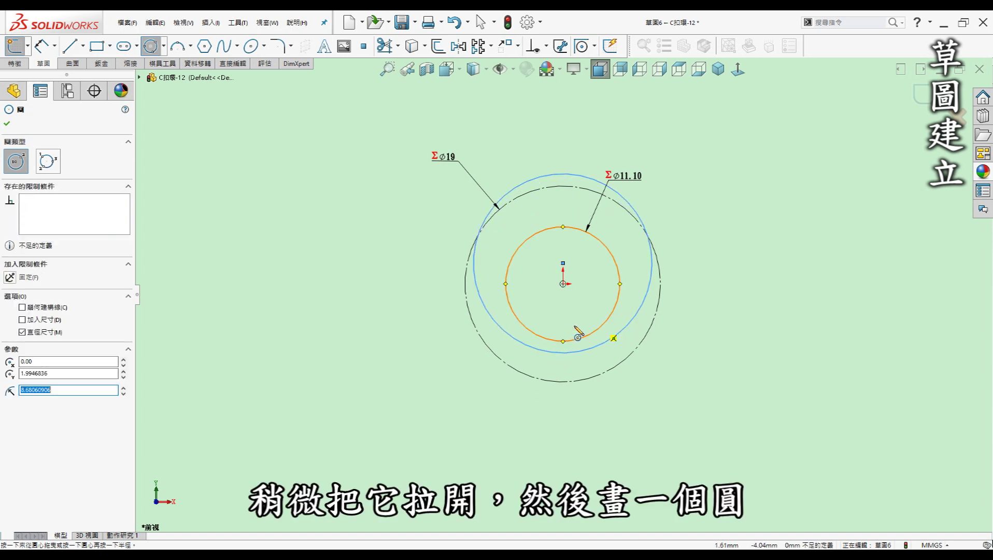
{"action": "key", "text": "Escape"}
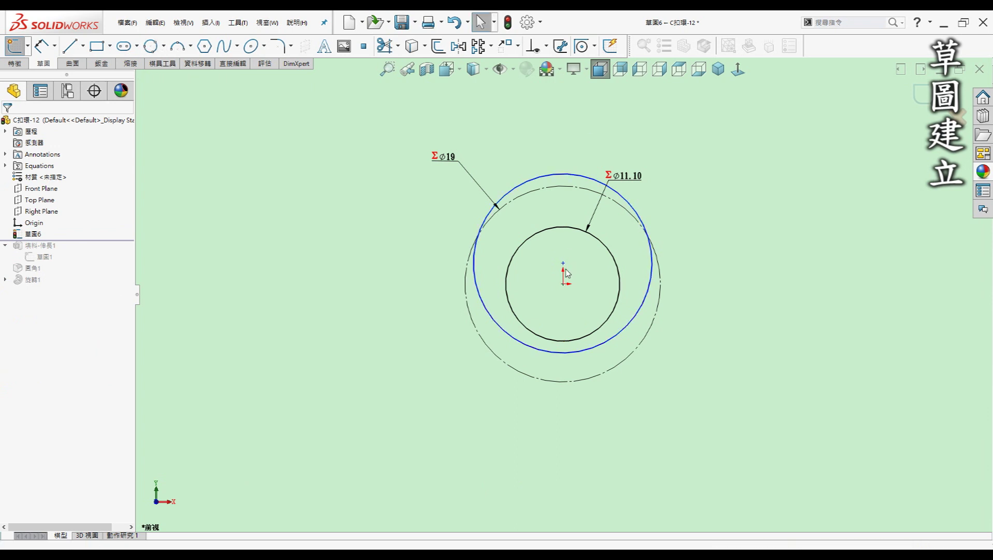
{"action": "left_click", "coordinate": [568, 275]}
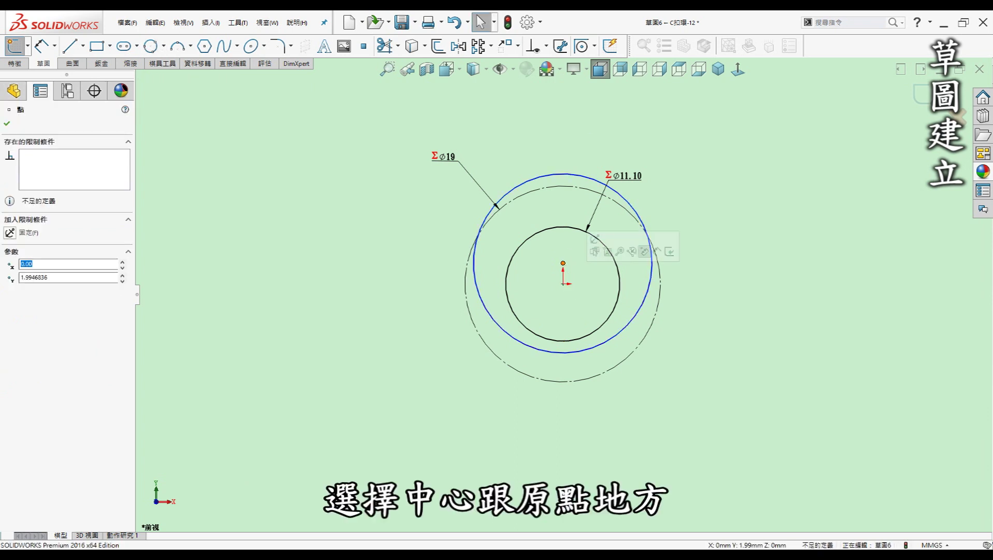
{"action": "left_click", "coordinate": [563, 284], "text": "ctrl"}
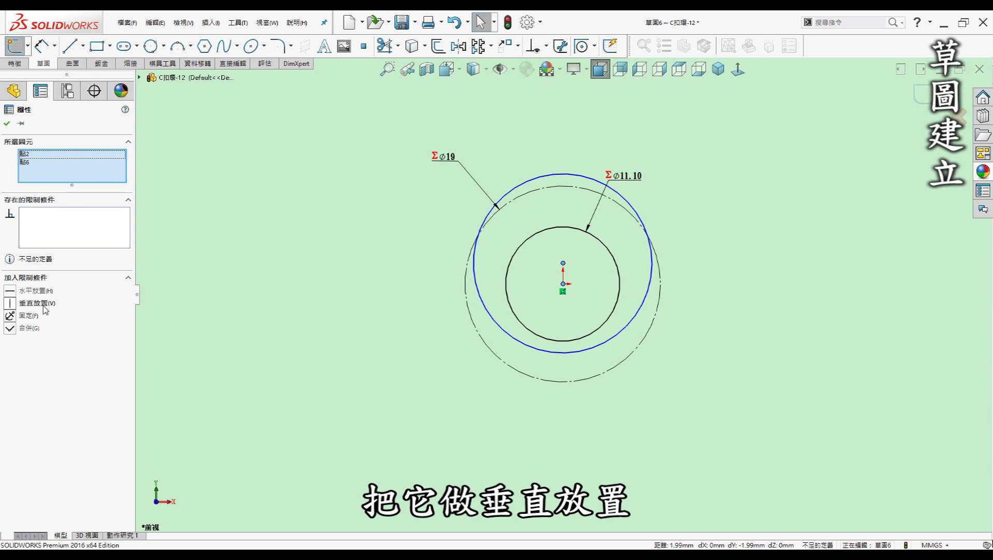
{"action": "key", "text": "Escape"}
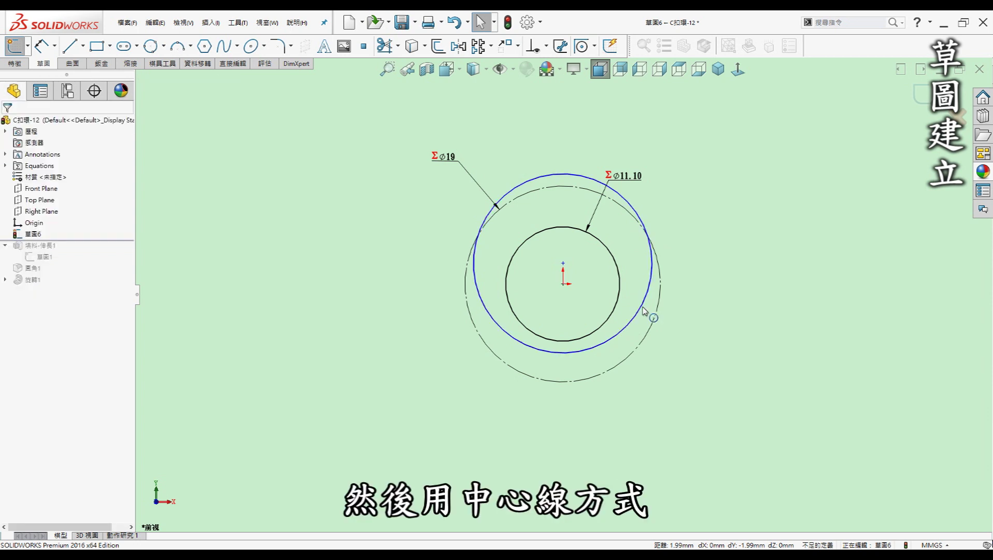
{"action": "key", "text": "l"}
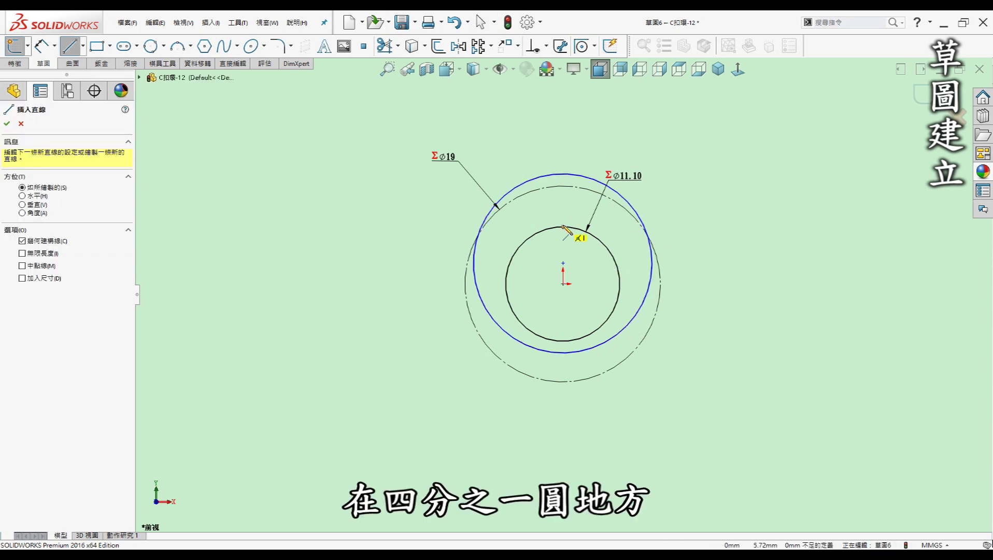
{"action": "left_click", "coordinate": [564, 227]}
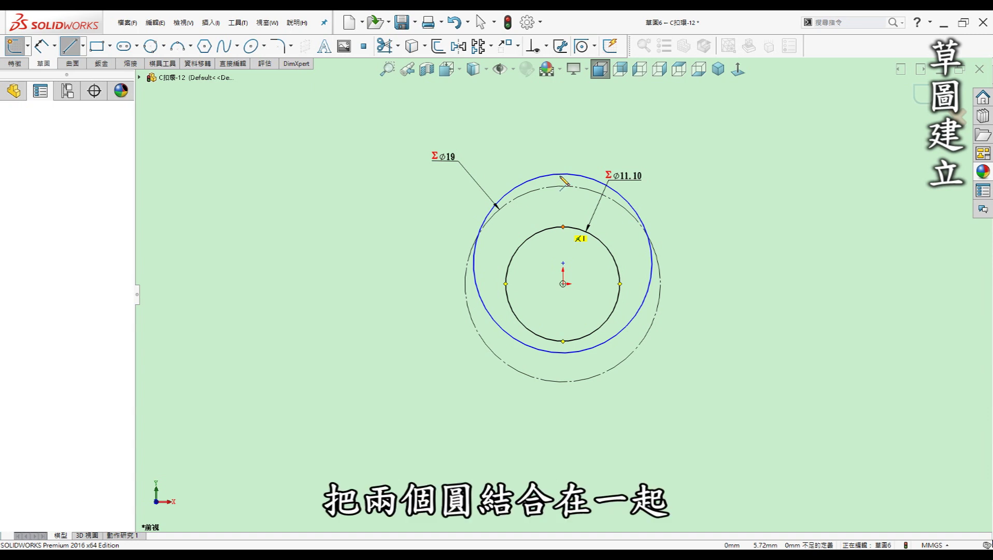
{"action": "double_click", "coordinate": [563, 174]}
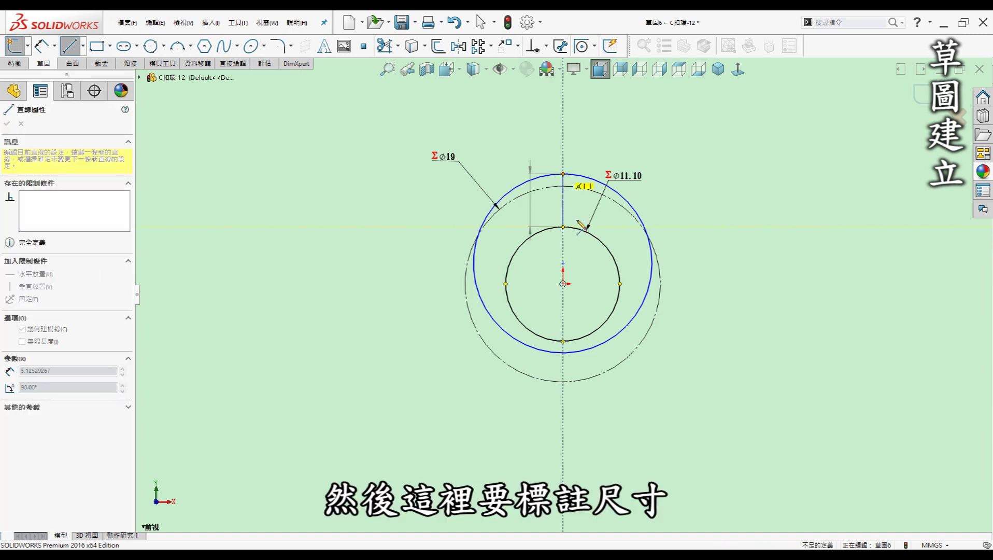
{"action": "key", "text": "Escape"}
Dimension the centerline gap with the equation =b, giving 1.80, and adjust the circle
{"action": "key", "text": "d"}
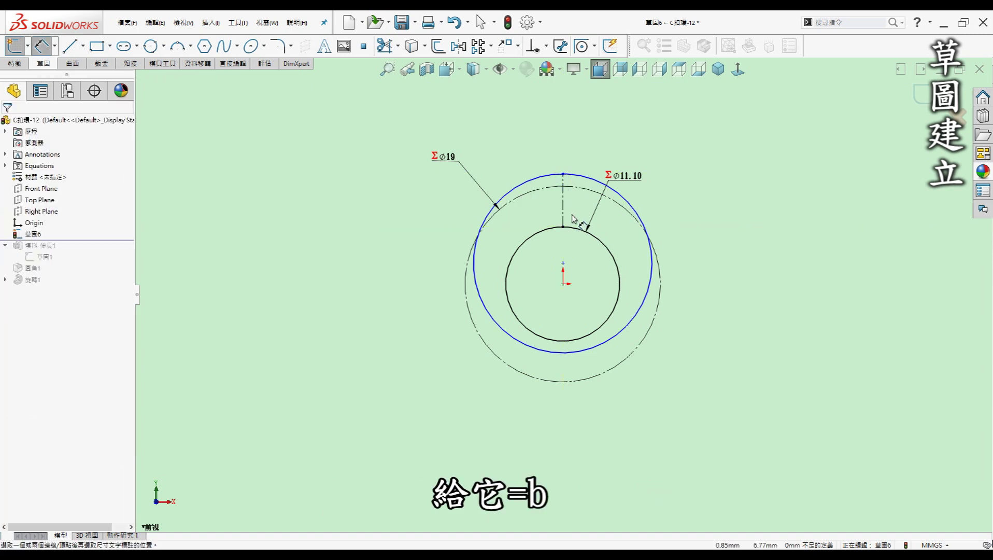
{"action": "left_click", "coordinate": [563, 203]}
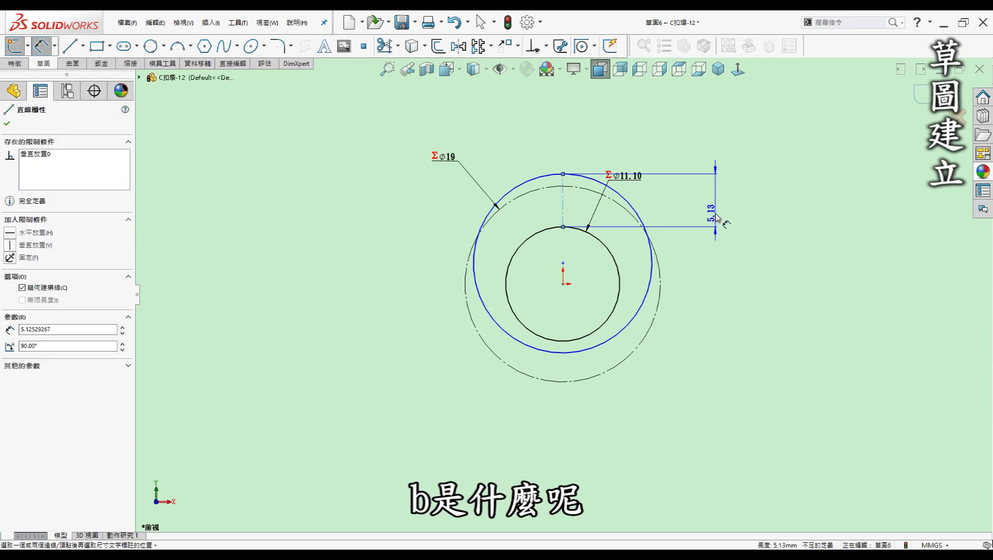
{"action": "left_click", "coordinate": [716, 217]}
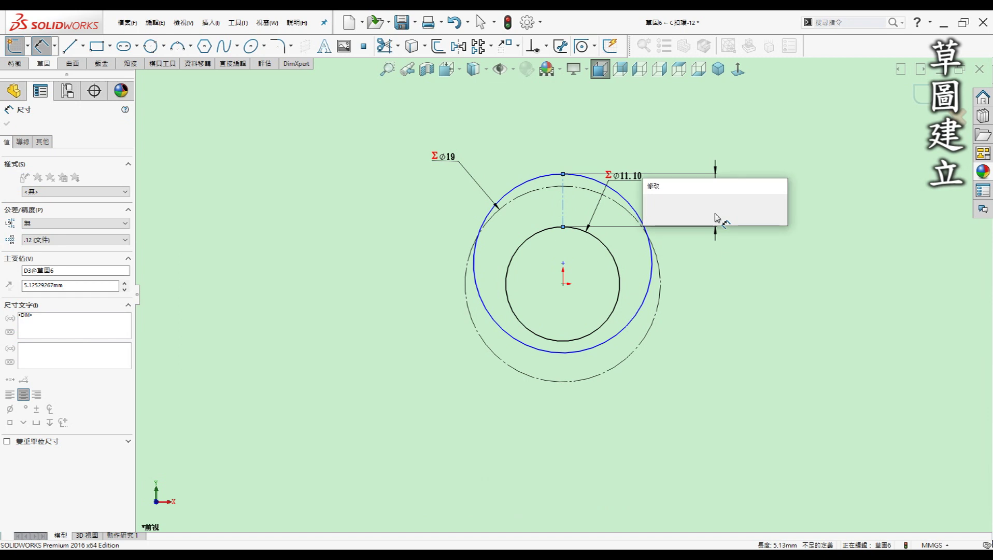
{"action": "type", "text": "=b"}
{"action": "left_click", "coordinate": [674, 255]}
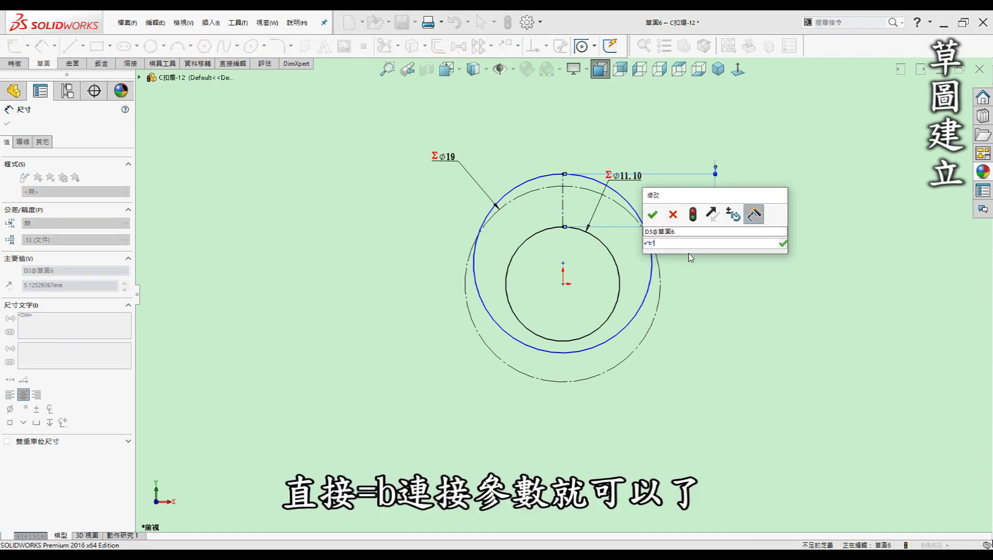
{"action": "left_click", "coordinate": [655, 215]}
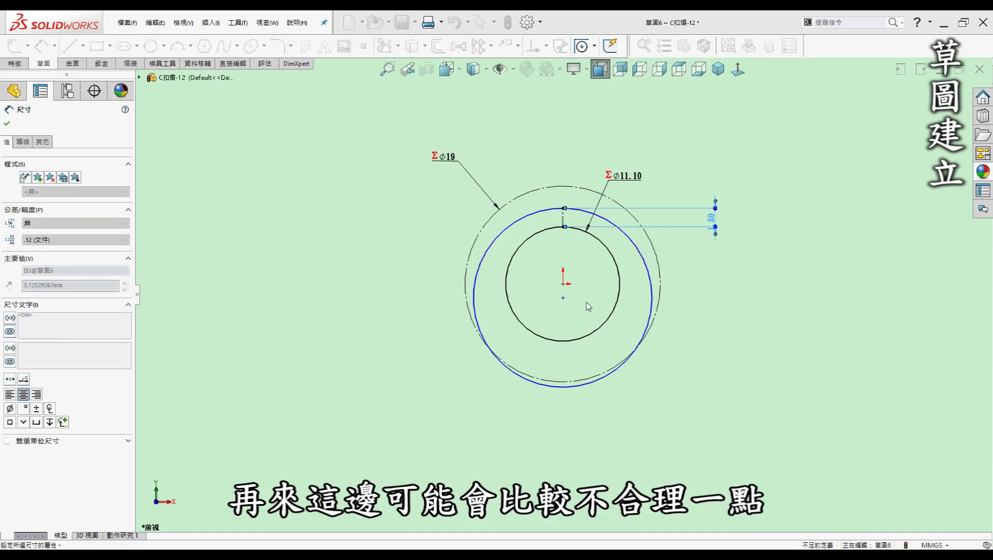
{"action": "left_click", "coordinate": [569, 303]}
{"action": "scroll", "coordinate": [569, 303], "scroll_direction": "down", "scroll_amount": 2}
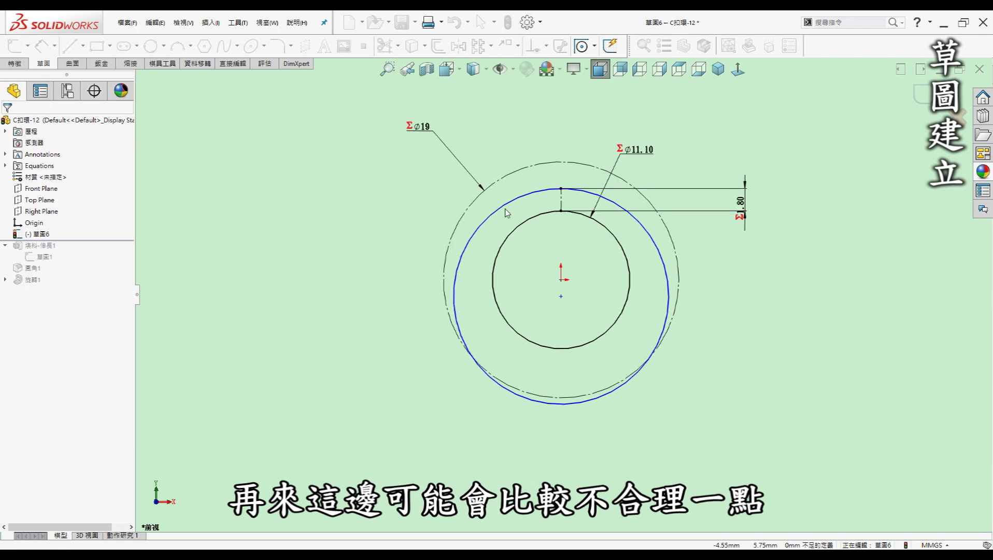
{"action": "mouse_move", "coordinate": [561, 403]}
{"action": "left_mouse_down"}
{"action": "mouse_move", "coordinate": [564, 370]}
{"action": "mouse_move", "coordinate": [566, 390]}
{"action": "left_mouse_up"}
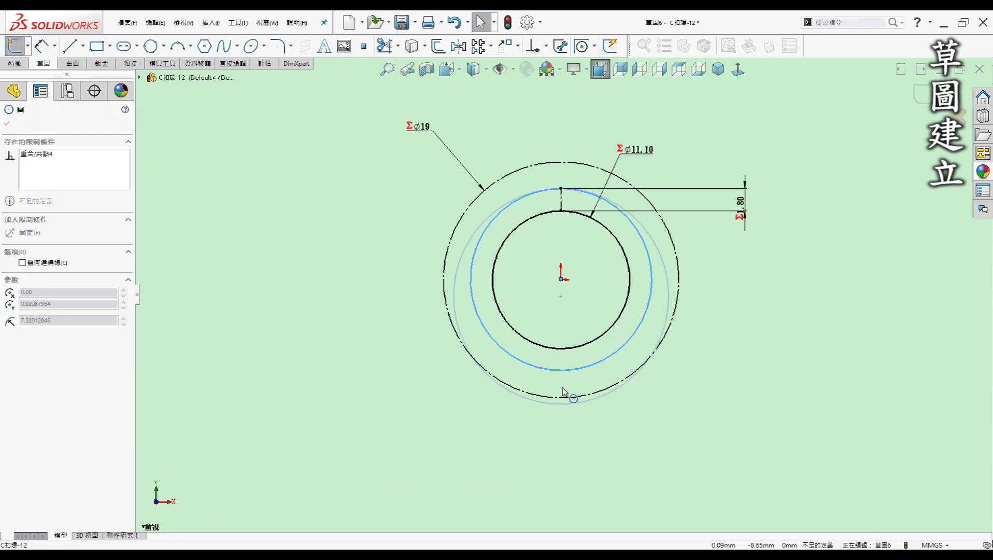
{"action": "left_click", "coordinate": [664, 417]}
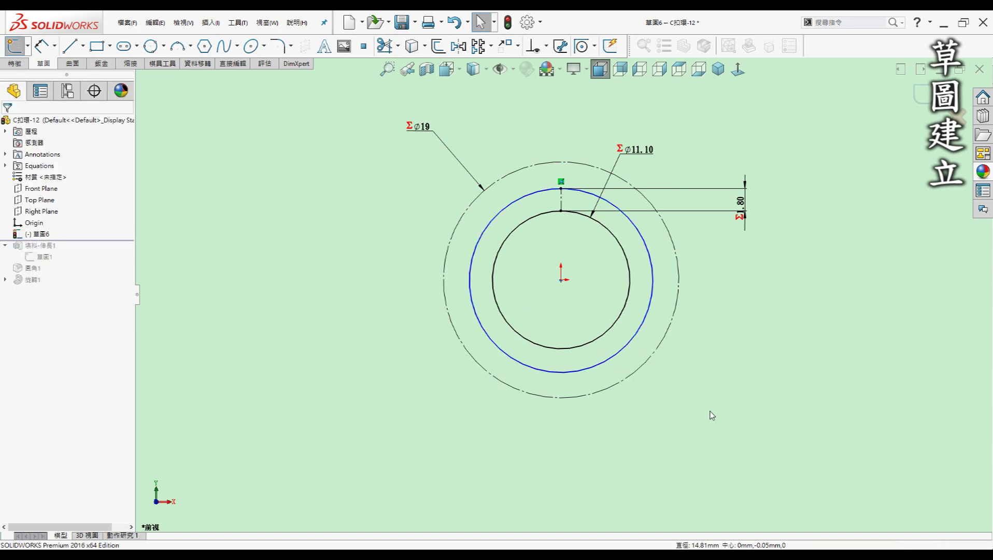
{"action": "key", "text": "l"}
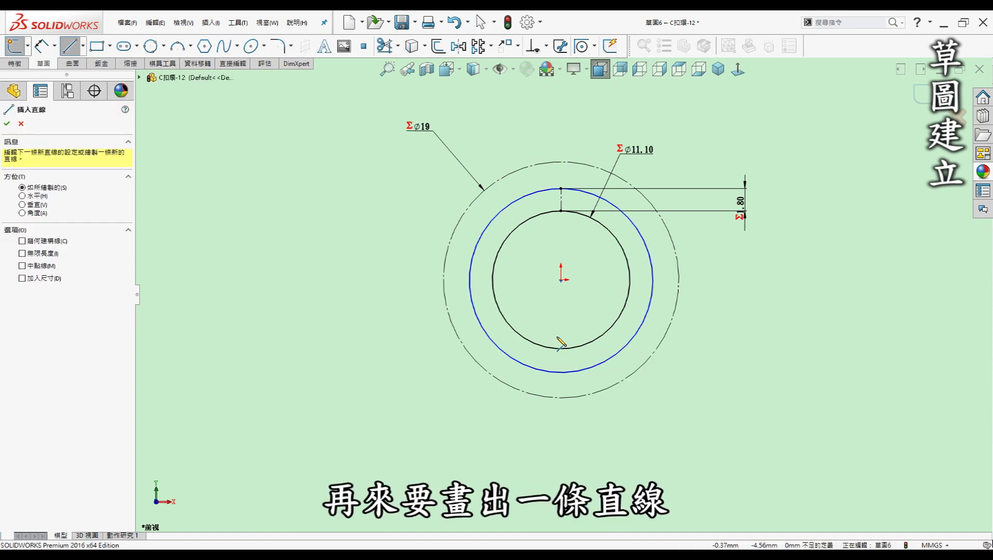
Draw a vertical line from below the circle centre down through the ring bottom
{"action": "left_click", "coordinate": [572, 335]}
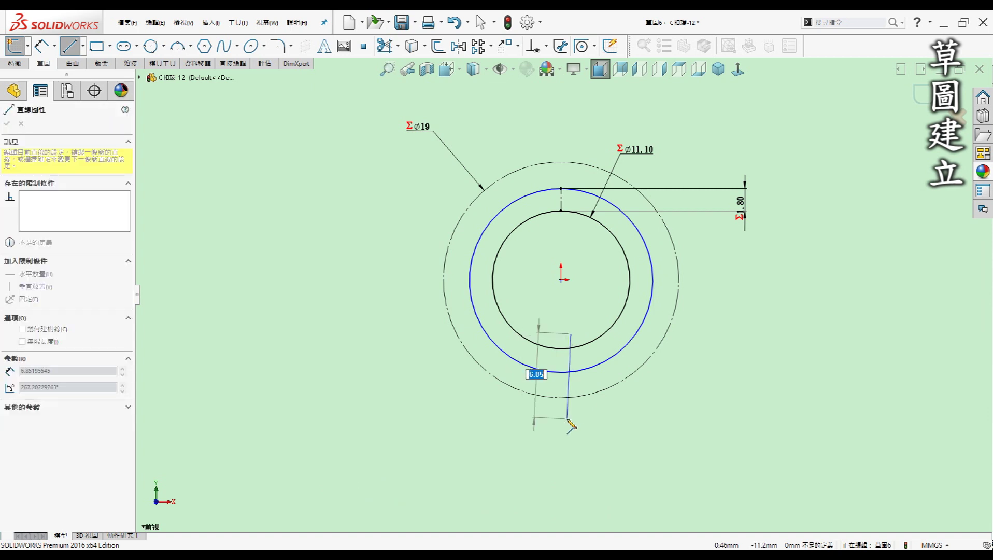
{"action": "left_click", "coordinate": [571, 420]}
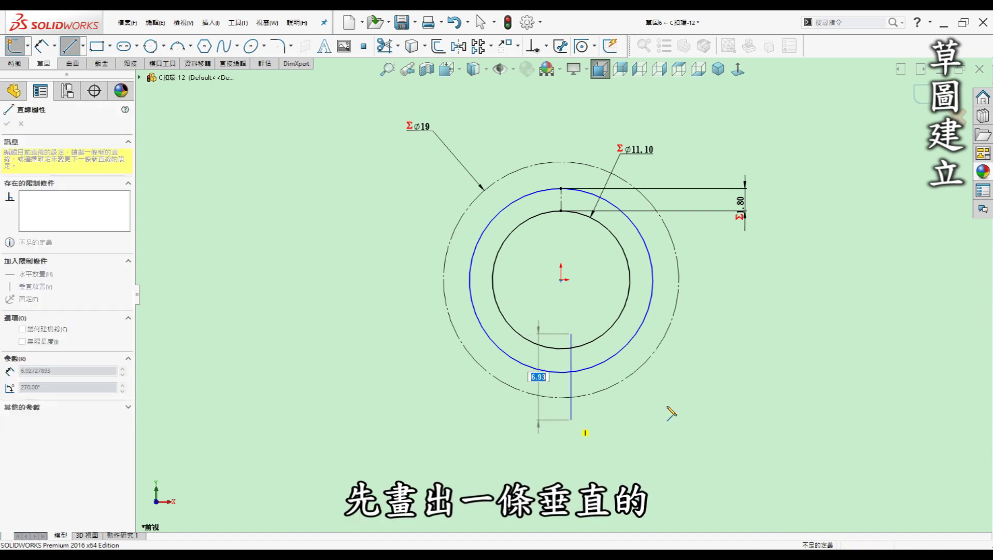
{"action": "key", "text": "Escape"}
{"action": "key", "text": "Escape"}
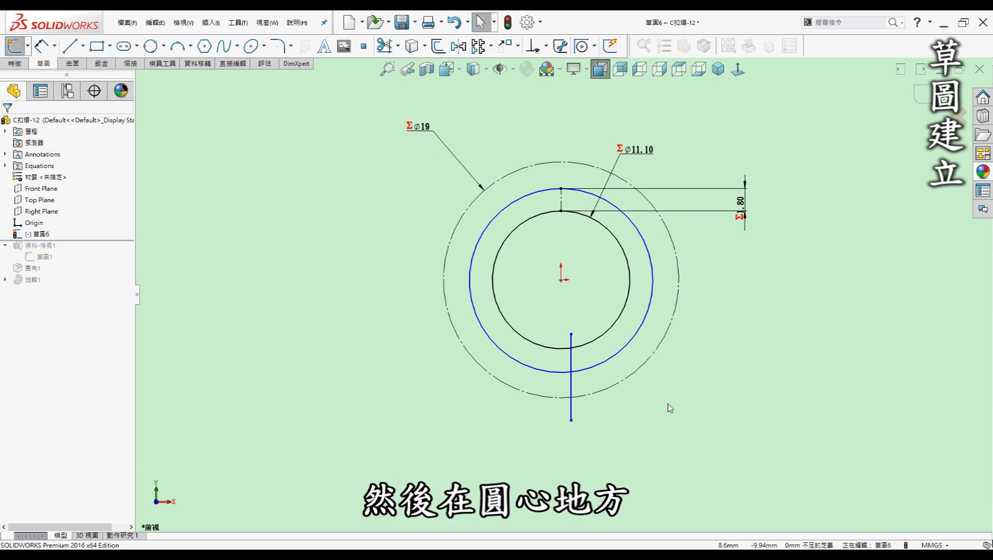
{"action": "scroll", "coordinate": [580, 299], "scroll_direction": "down", "scroll_amount": 5}
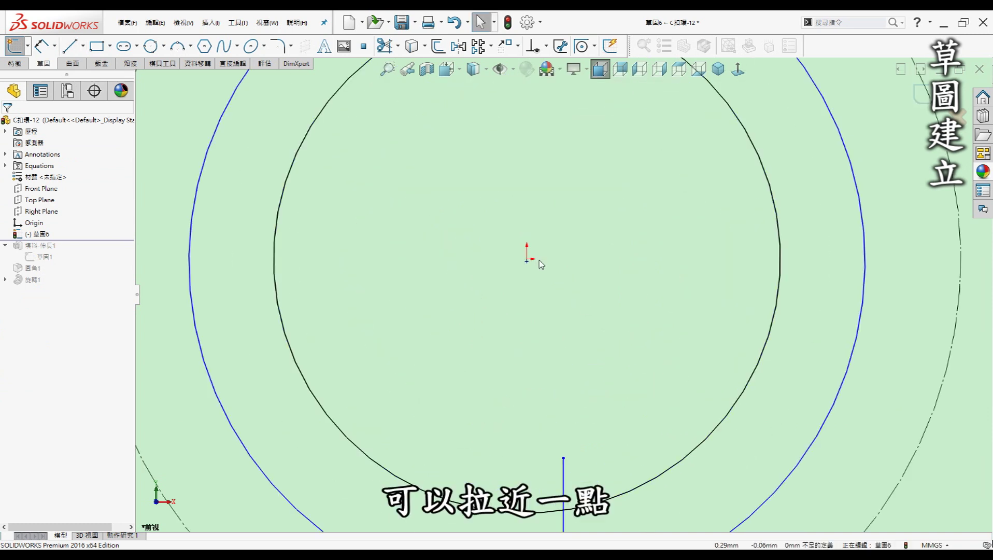
Add a larger circle centred on the origin, sized just inside the outer ring
{"action": "key", "text": "c"}
{"action": "left_click", "coordinate": [527, 259]}
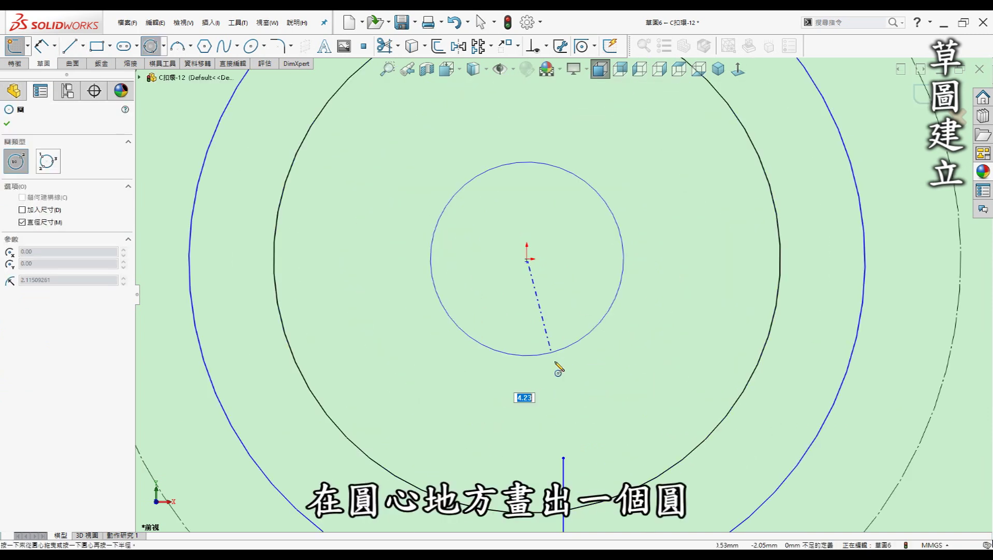
{"action": "scroll", "coordinate": [560, 368], "scroll_direction": "up", "scroll_amount": 3}
{"action": "scroll", "coordinate": [573, 443], "scroll_direction": "up", "scroll_amount": 3}
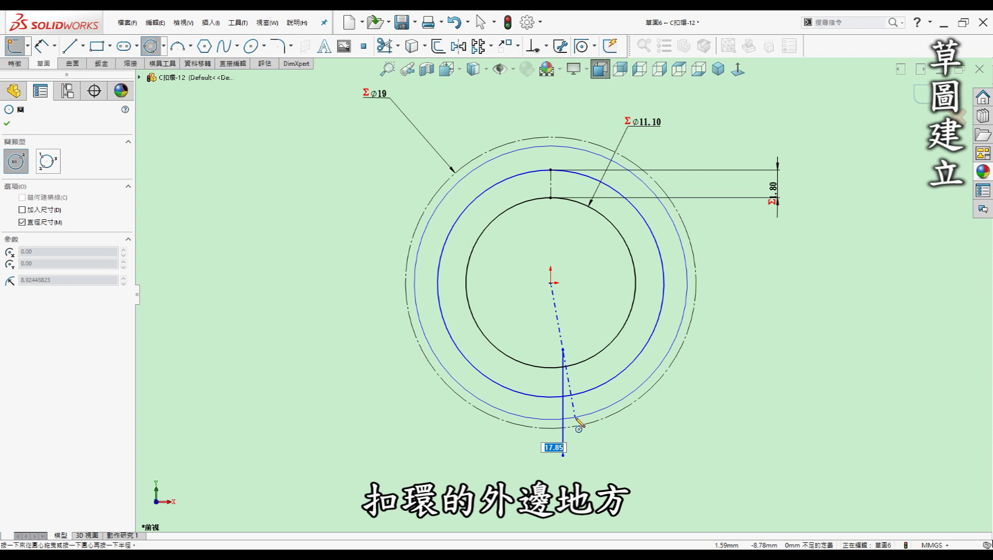
{"action": "left_click", "coordinate": [578, 420]}
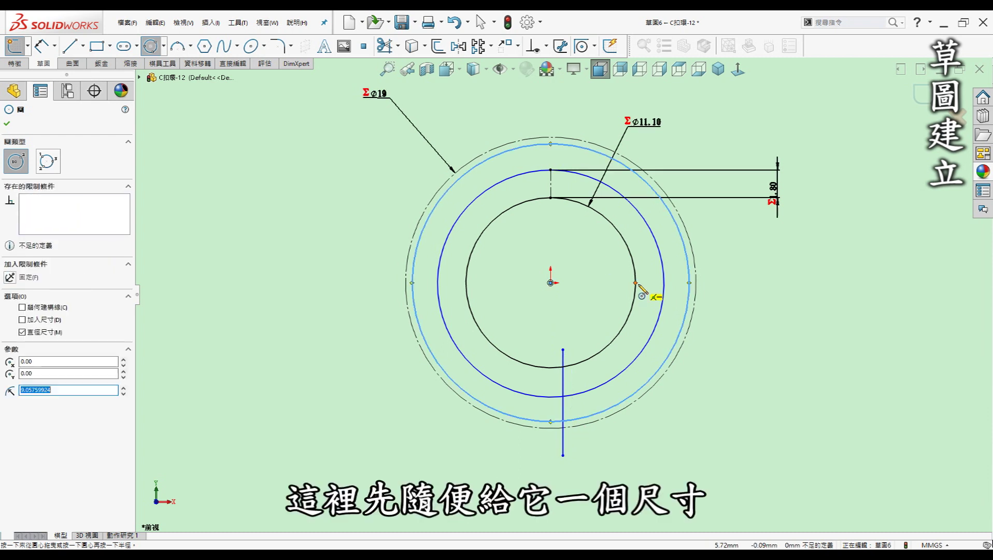
{"action": "key", "text": "Escape"}
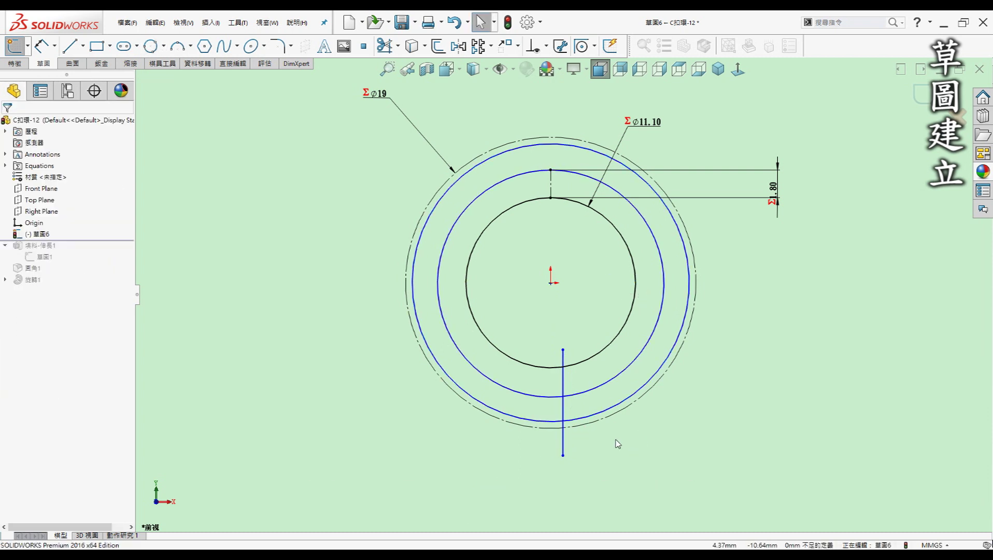
Draw a second vertical line to the right of the first
{"action": "key", "text": "l"}
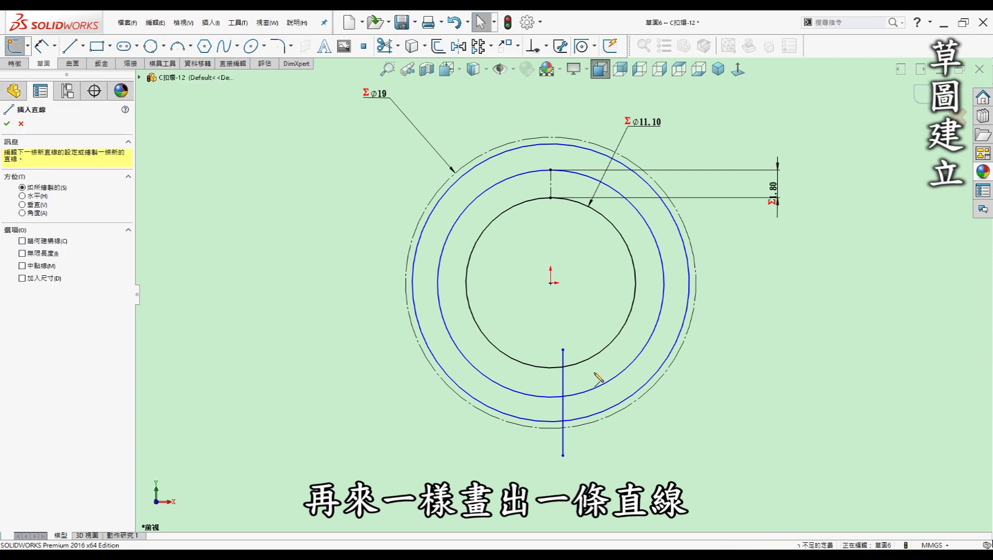
{"action": "left_click", "coordinate": [596, 436]}
{"action": "key", "text": "Escape"}
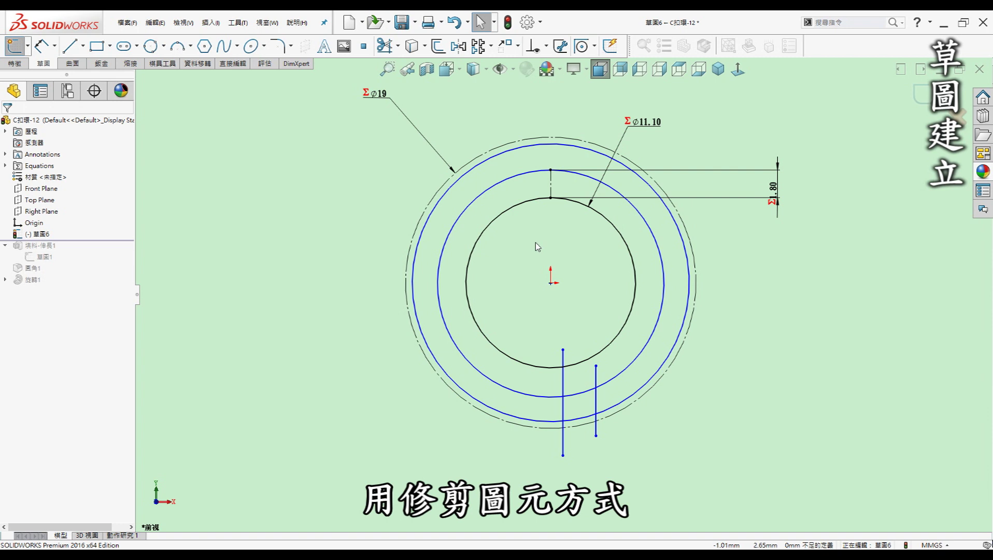
{"action": "key", "text": "t"}
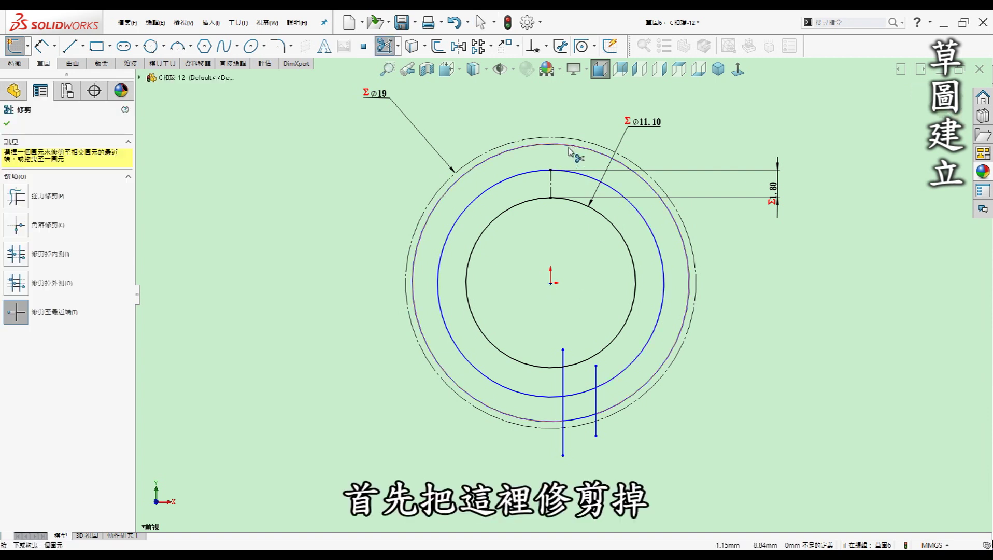
Trim the outer circle, the line stubs and stray arc pieces into a stepped notch
{"action": "left_click", "coordinate": [679, 334]}
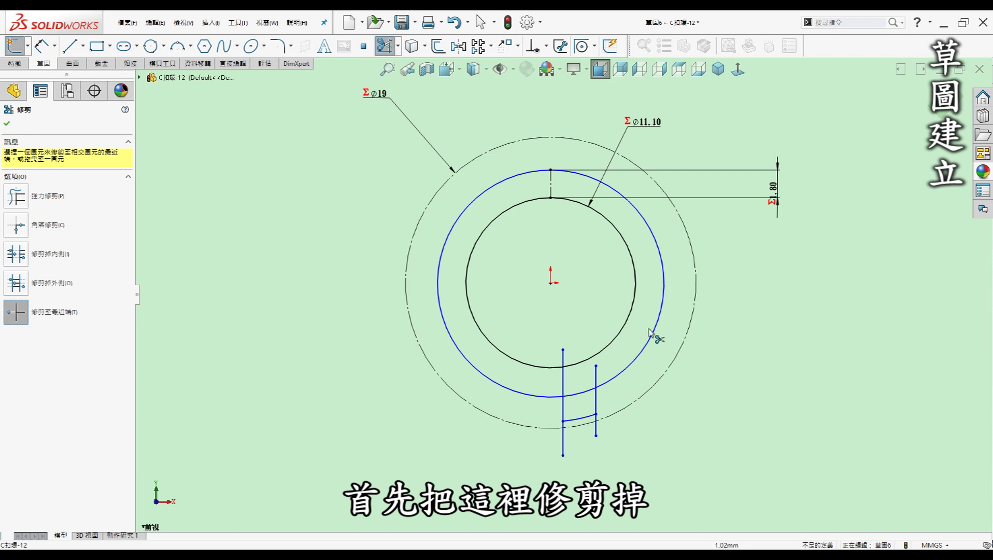
{"action": "left_click", "coordinate": [563, 356]}
{"action": "left_click", "coordinate": [564, 443]}
{"action": "left_click", "coordinate": [595, 429]}
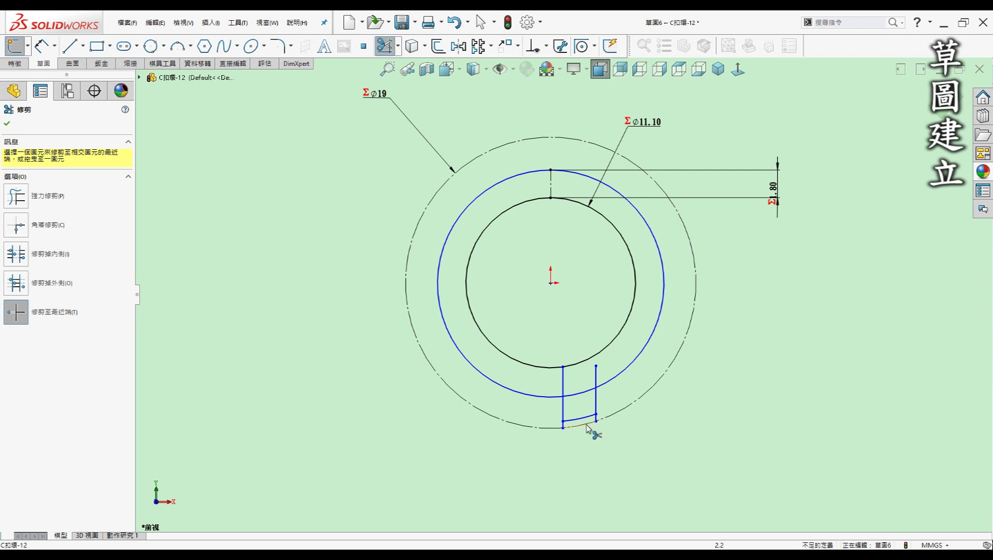
{"action": "scroll", "coordinate": [596, 432], "scroll_direction": "down", "scroll_amount": 2}
{"action": "scroll", "coordinate": [596, 432], "scroll_direction": "down", "scroll_amount": 3}
{"action": "left_click", "coordinate": [537, 398]}
{"action": "left_click", "coordinate": [621, 380]}
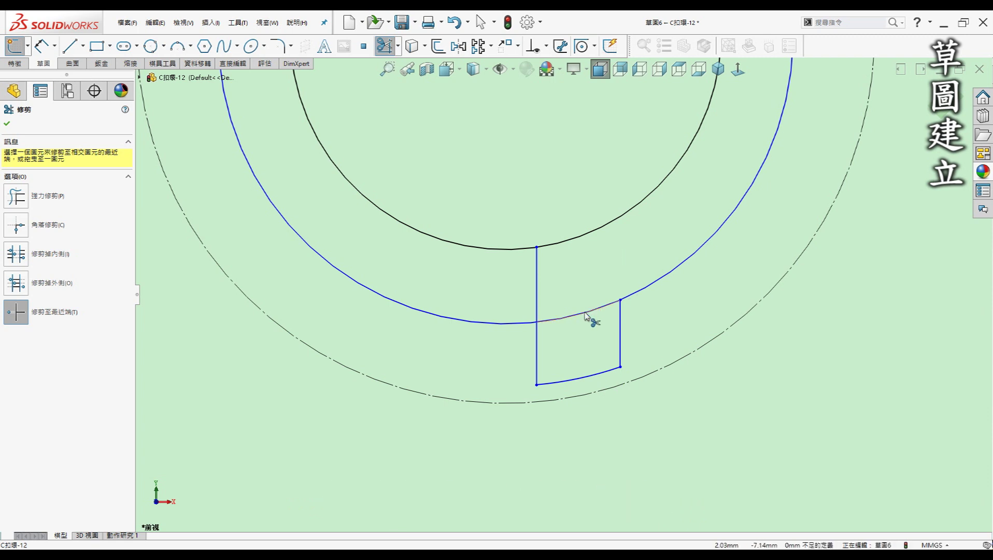
{"action": "left_click", "coordinate": [569, 315]}
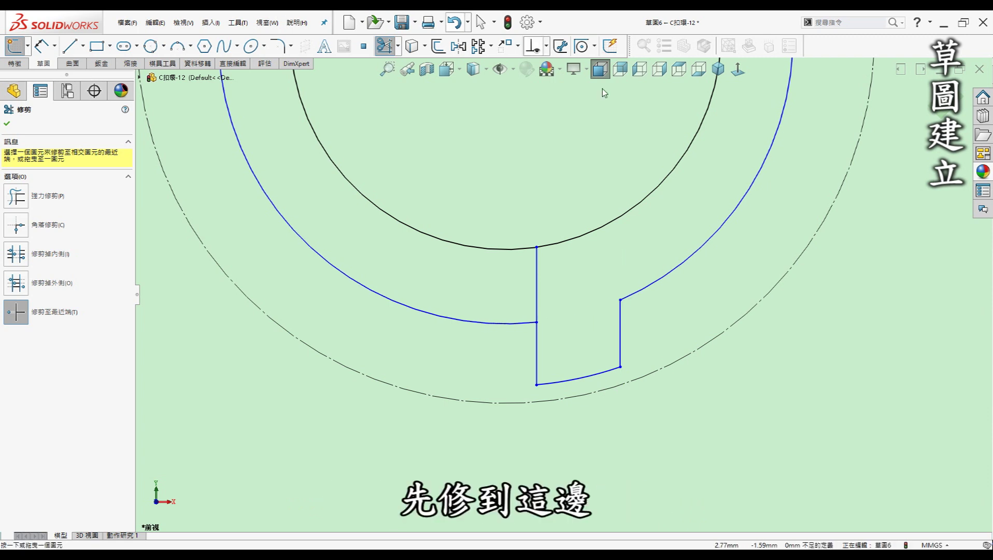
{"action": "key", "text": "Escape"}
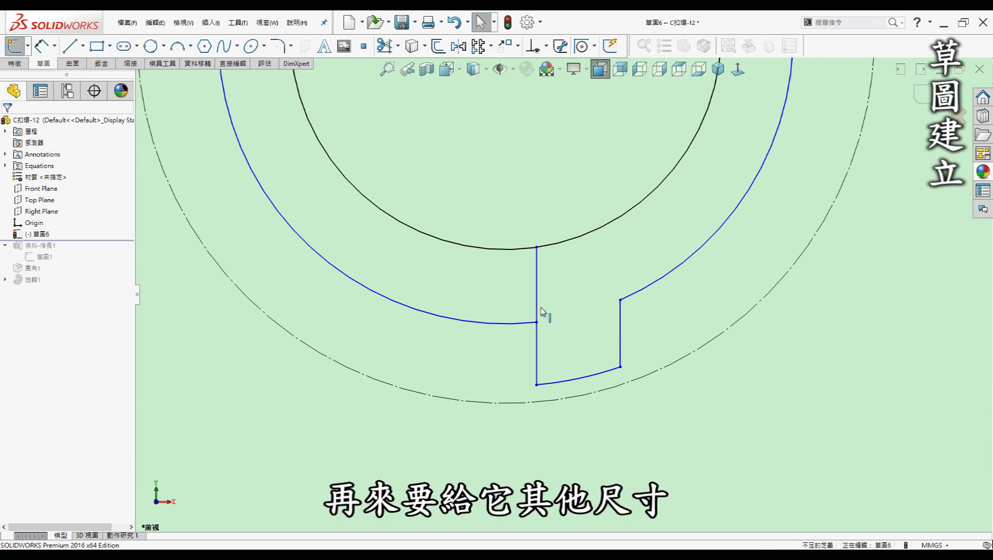
Dimension the notch height with global variable a (3.20), checking the variable notes
{"action": "scroll", "coordinate": [548, 293], "scroll_direction": "up", "scroll_amount": 2}
{"action": "right_click_drag", "start_coordinate": [548, 294], "coordinate": [547, 261]}
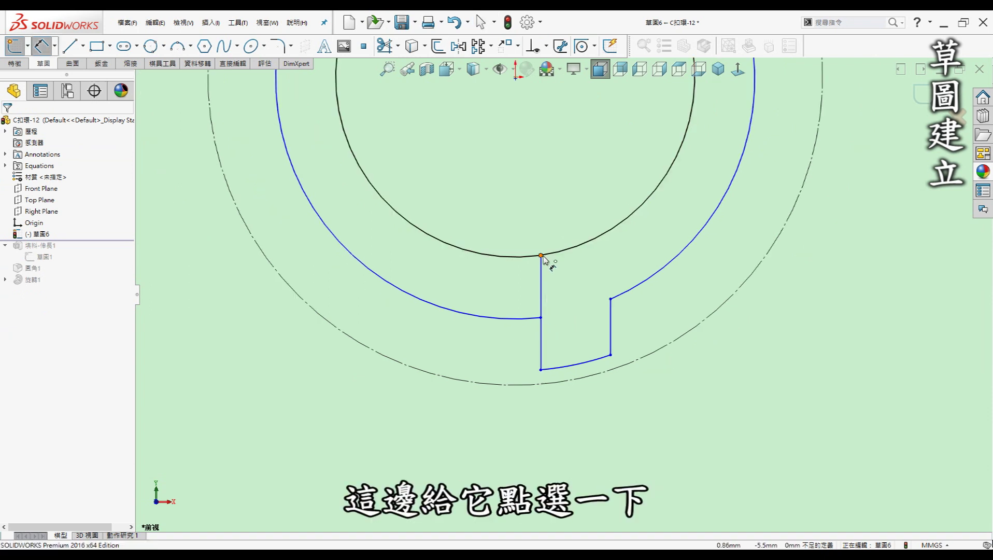
{"action": "left_click", "coordinate": [541, 370]}
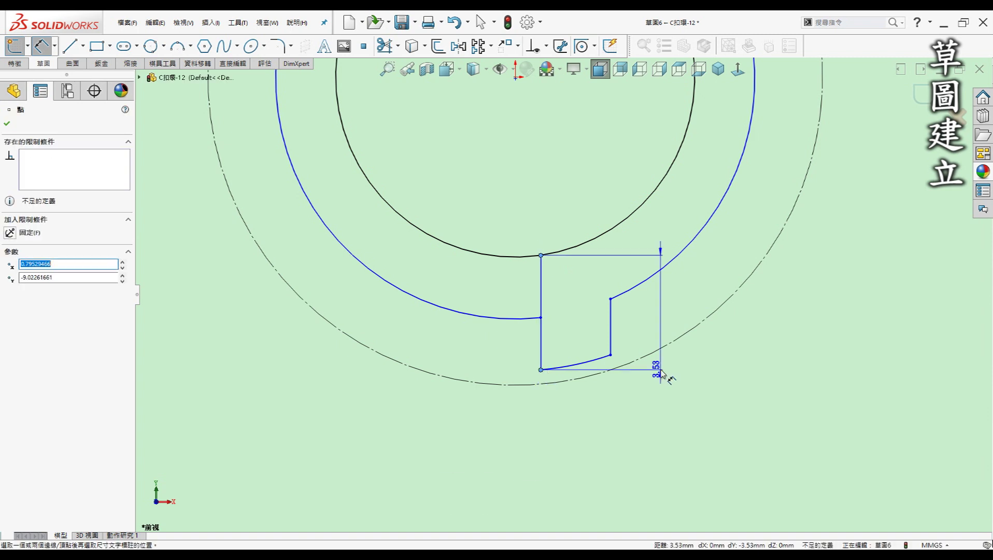
{"action": "left_click", "coordinate": [785, 348]}
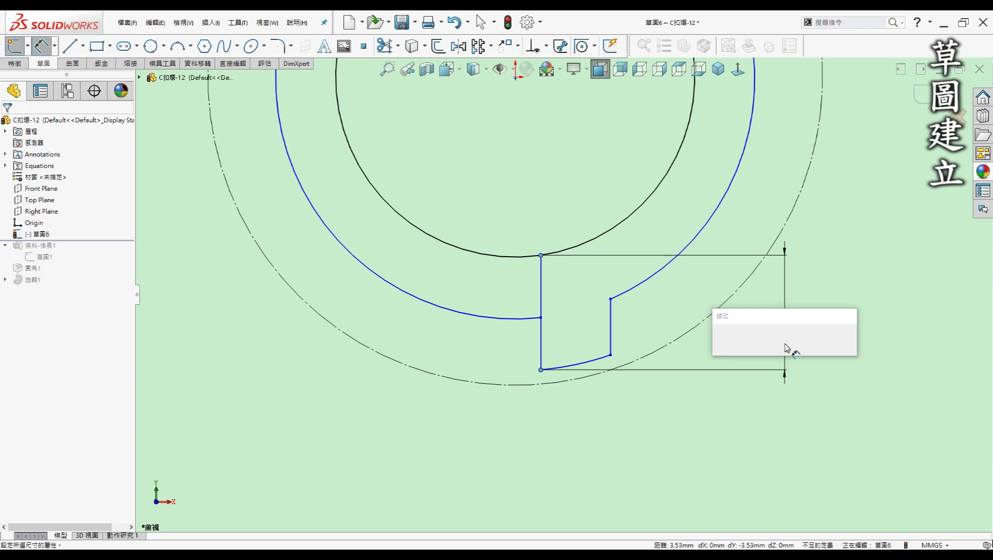
{"action": "type", "text": "=a"}
{"action": "left_click", "coordinate": [752, 385]}
{"action": "left_click", "coordinate": [724, 351]}
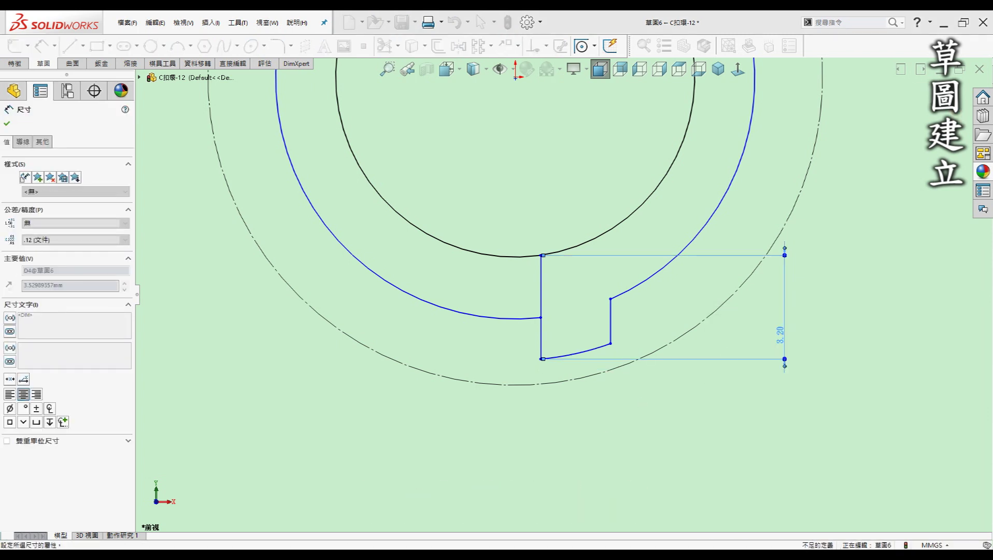
{"action": "key", "text": "alt+Tab"}
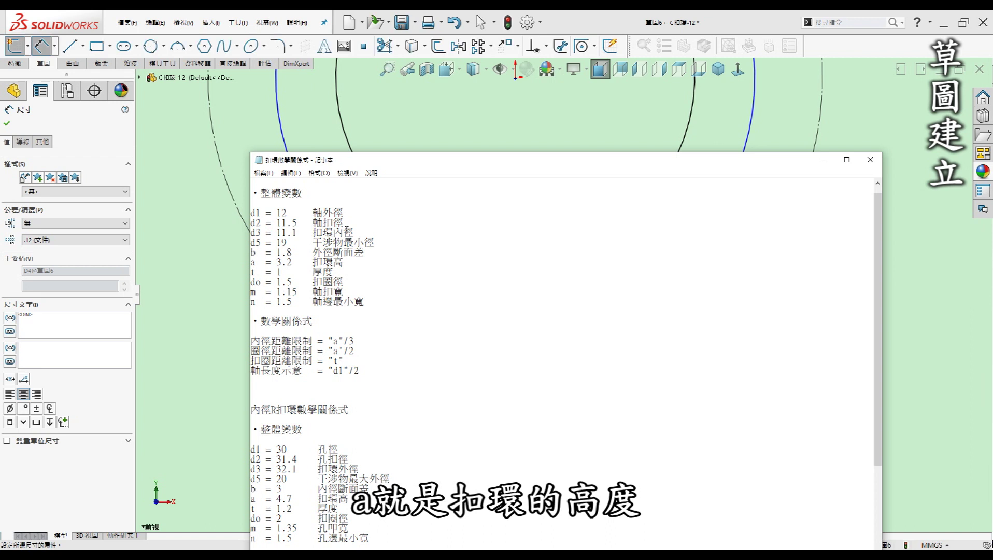
{"action": "left_click", "coordinate": [824, 160]}
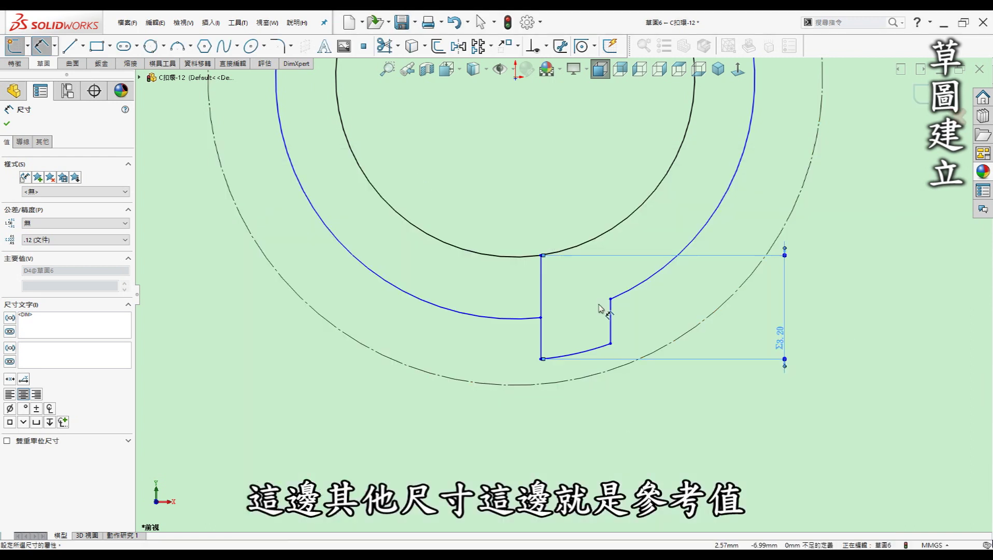
{"action": "key", "text": "Escape"}
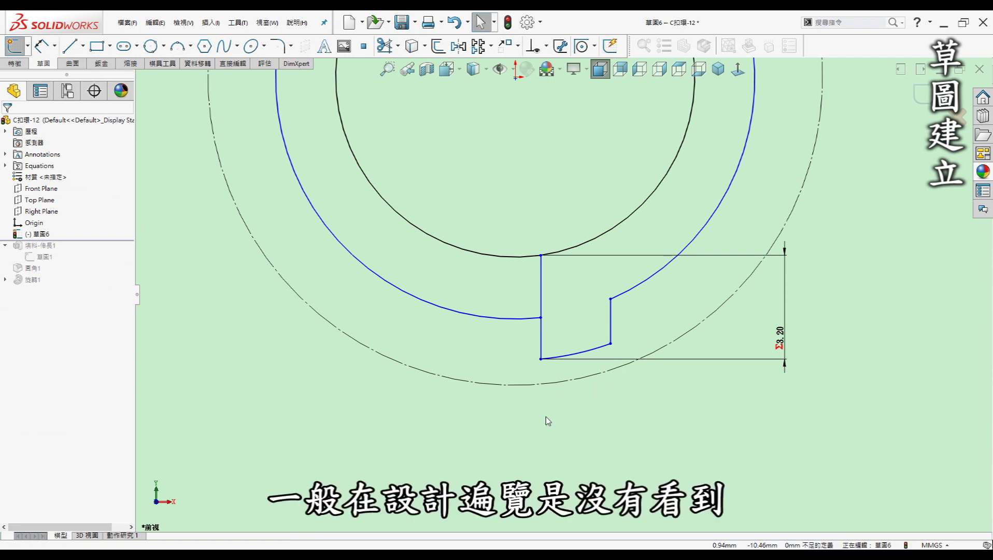
Start the notch width dimension between its two vertical lines
{"action": "scroll", "coordinate": [546, 416], "scroll_direction": "up", "scroll_amount": 1}
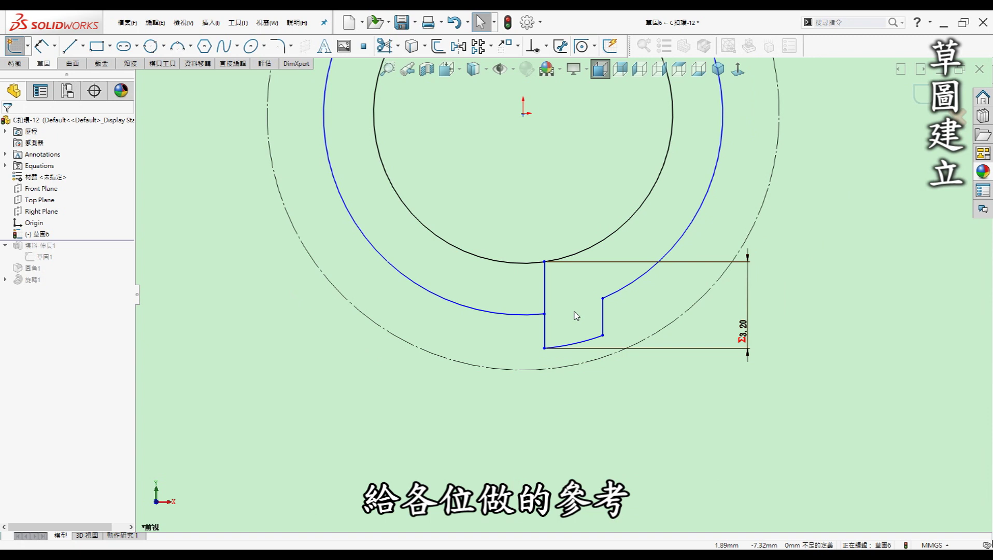
{"action": "scroll", "coordinate": [576, 315], "scroll_direction": "up", "scroll_amount": 2}
{"action": "key", "text": "d"}
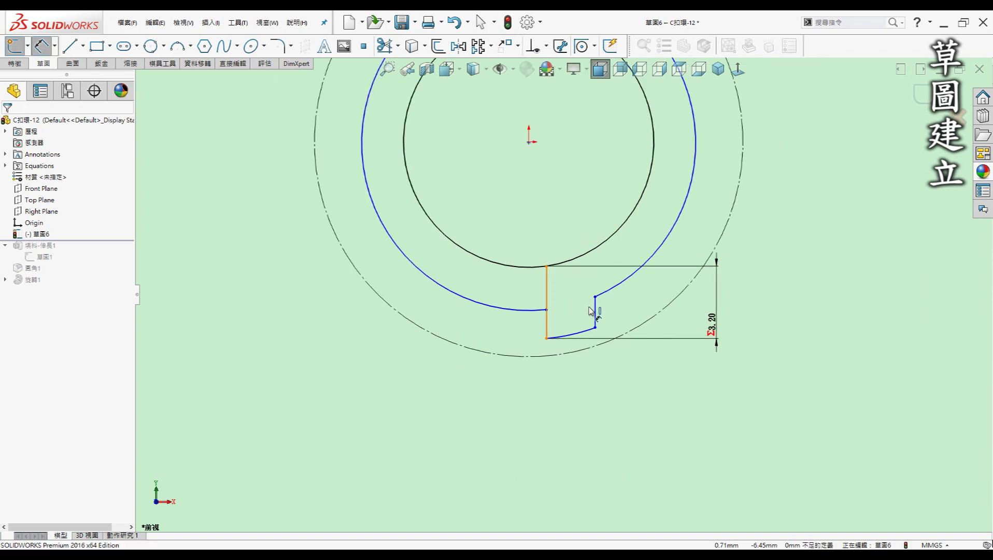
{"action": "left_click", "coordinate": [596, 311]}
Dimension the notch width between its two vertical lines as ="a" (3.20)
{"action": "left_click", "coordinate": [595, 310]}
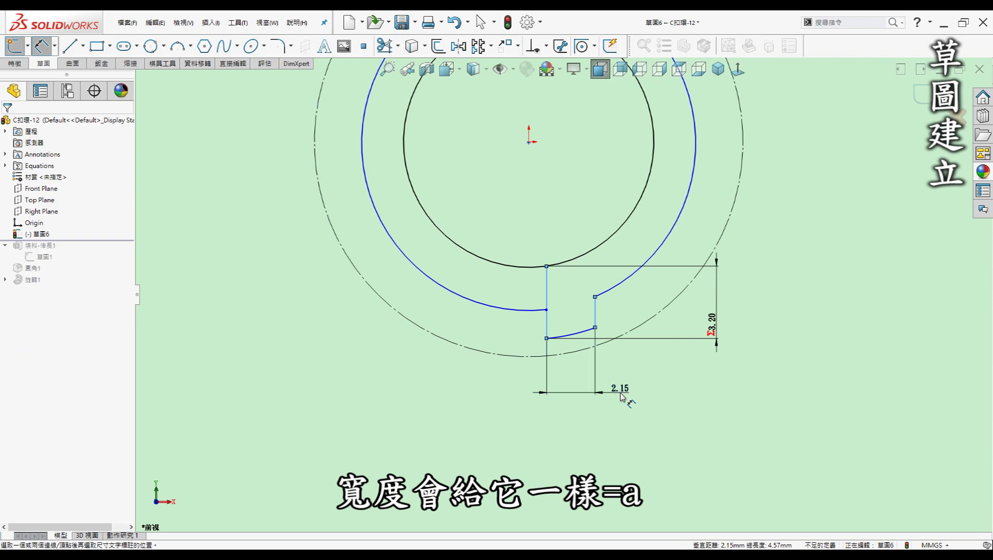
{"action": "left_click", "coordinate": [622, 397]}
{"action": "type", "text": "=a"}
{"action": "key", "text": "Return"}
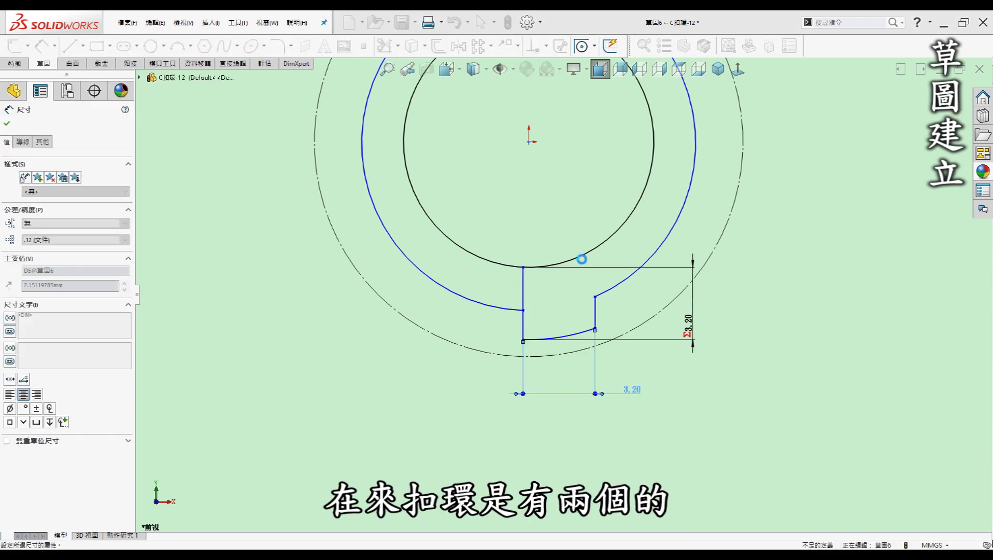
{"action": "key", "text": "Escape"}
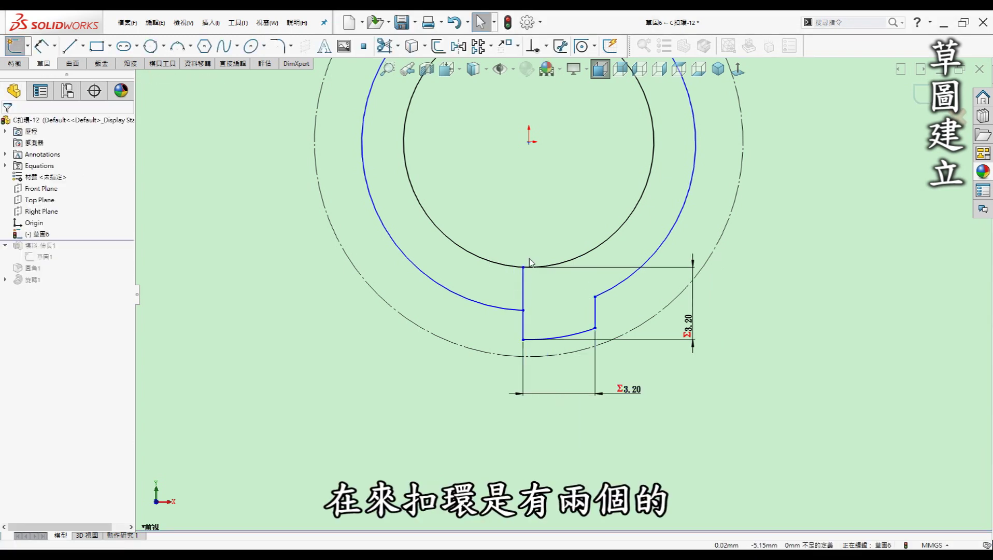
Slide the notch corner to open a gap, and link the centreline-to-notch-line gap to t
{"action": "scroll", "coordinate": [523, 280], "scroll_direction": "down", "scroll_amount": 1}
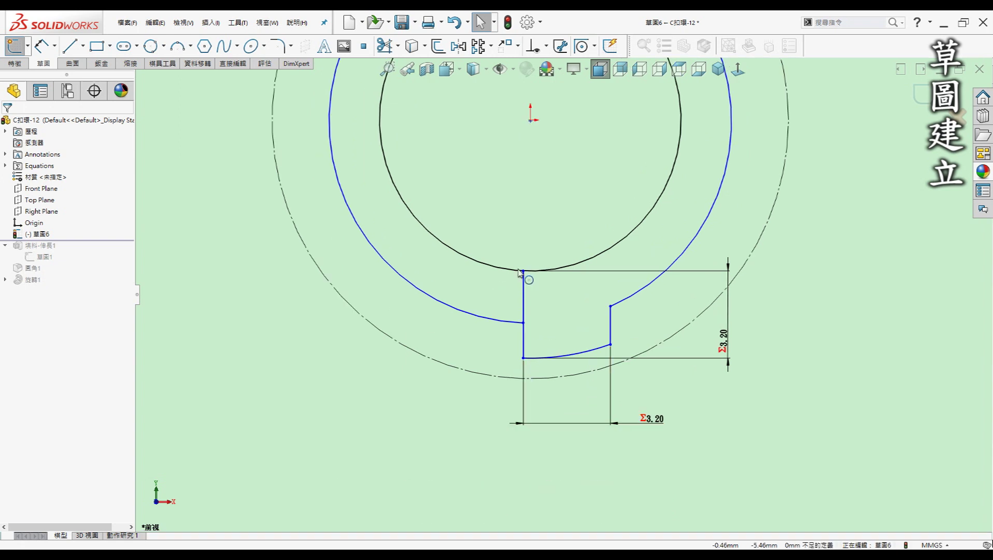
{"action": "left_click_drag", "start_coordinate": [523, 271], "coordinate": [545, 273]}
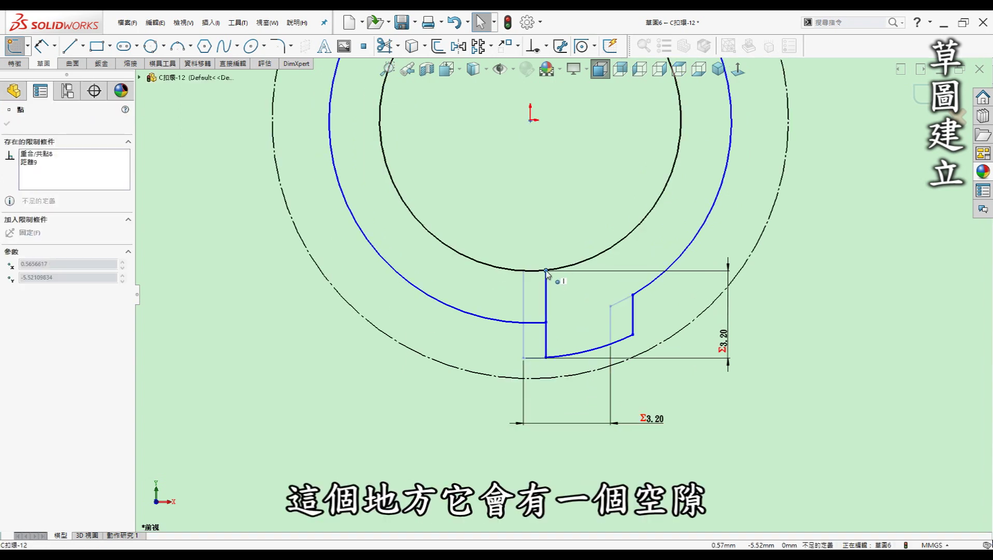
{"action": "left_click", "coordinate": [539, 435]}
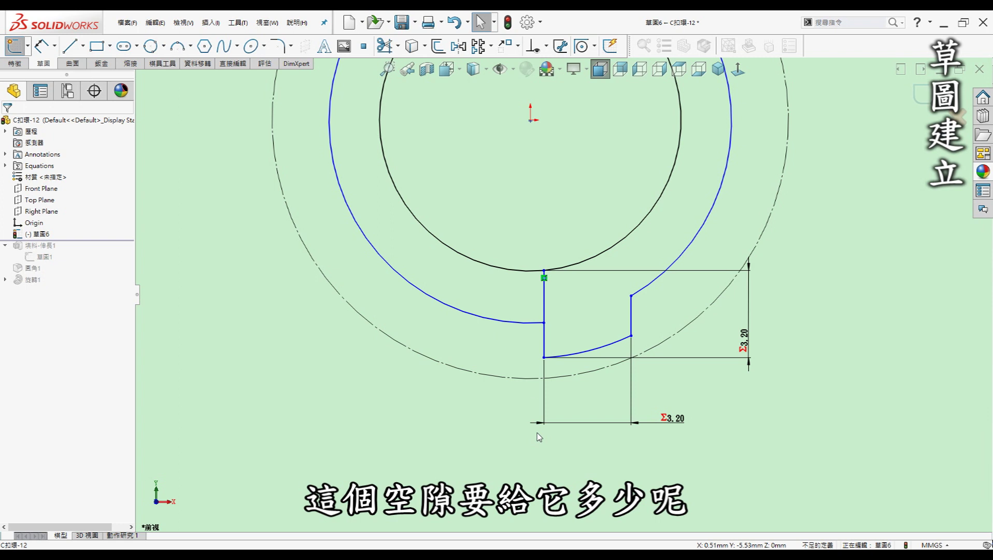
{"action": "scroll", "coordinate": [594, 176], "scroll_direction": "up", "scroll_amount": 2}
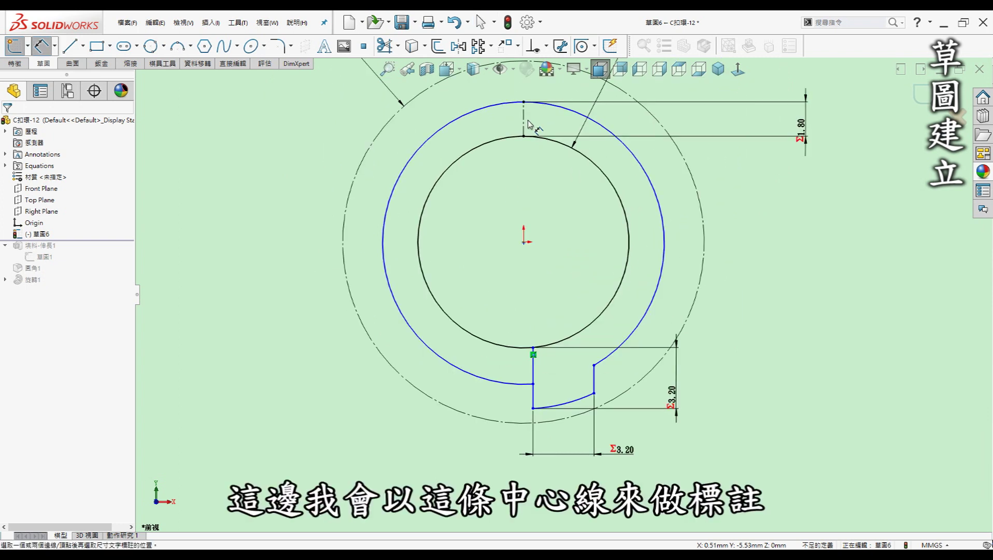
{"action": "left_click", "coordinate": [527, 134]}
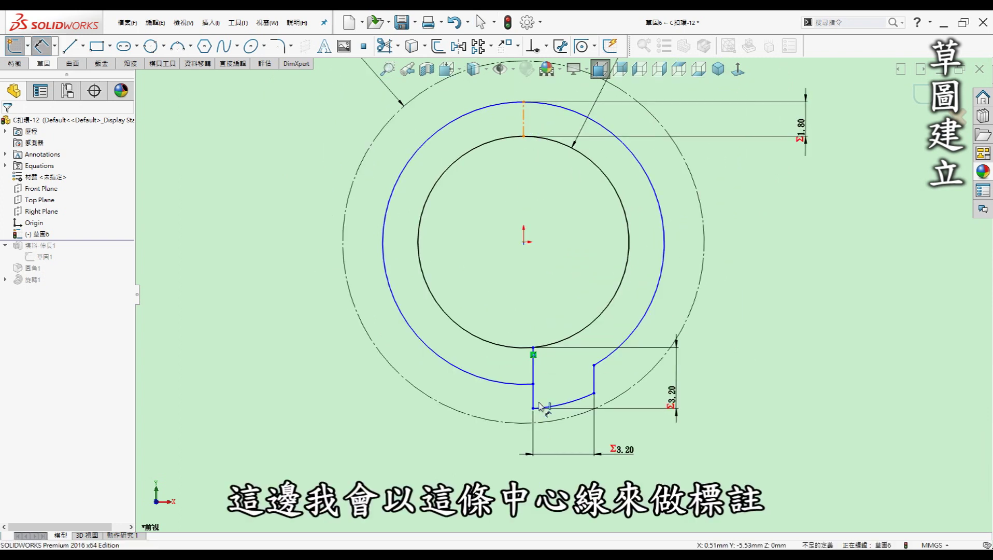
{"action": "left_click", "coordinate": [534, 366]}
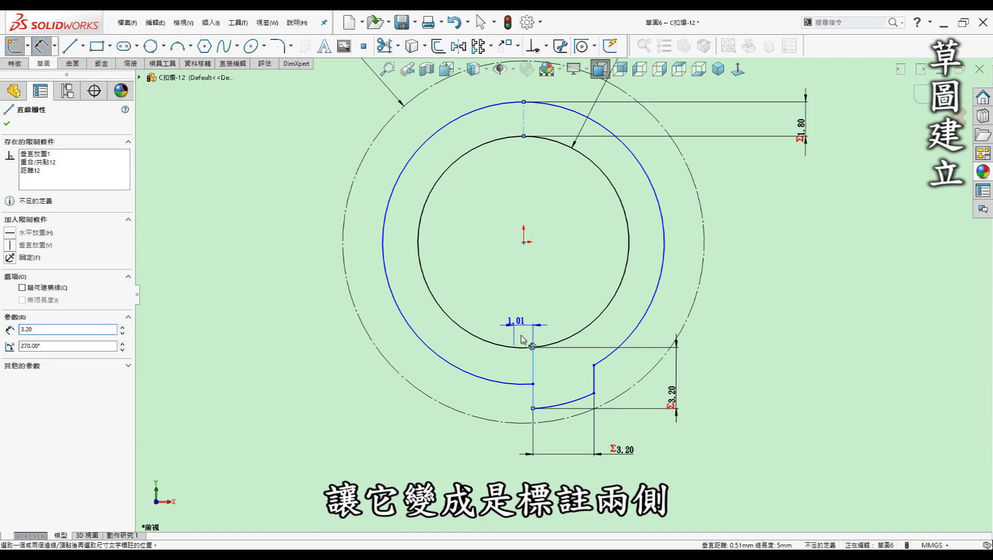
{"action": "key", "text": "Escape"}
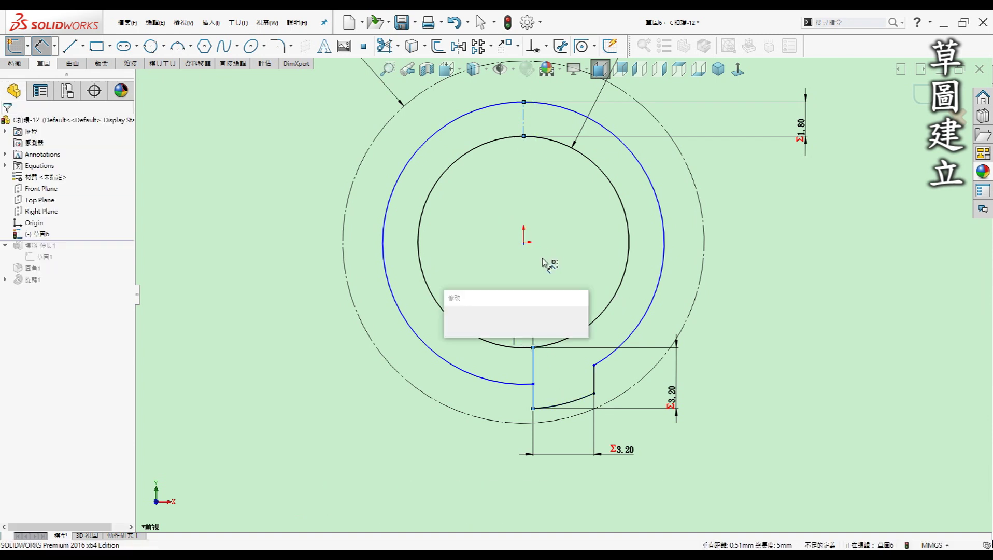
{"action": "type", "text": "=t"}
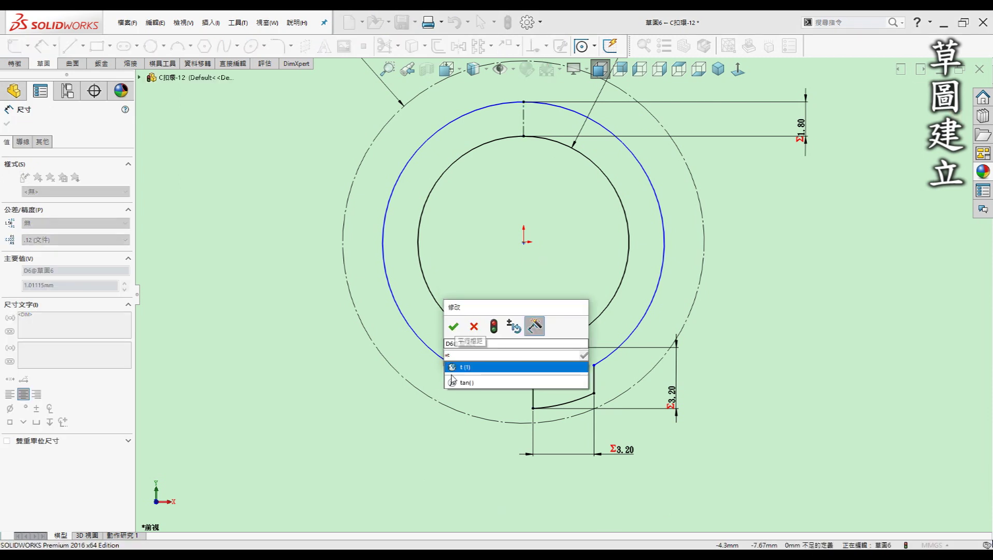
{"action": "left_click", "coordinate": [463, 367]}
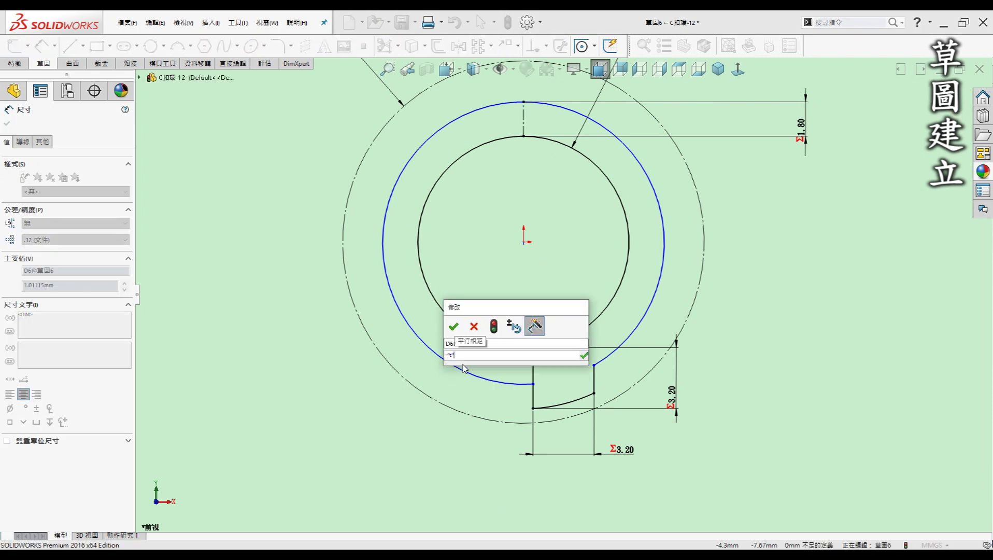
{"action": "left_click", "coordinate": [465, 330]}
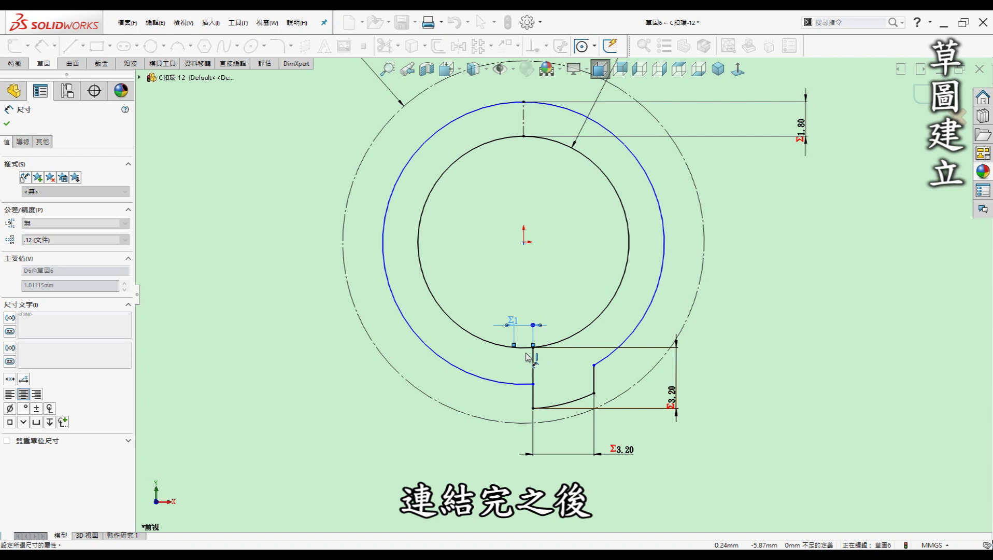
{"action": "scroll", "coordinate": [525, 360], "scroll_direction": "down", "scroll_amount": 3}
{"action": "scroll", "coordinate": [525, 357], "scroll_direction": "down", "scroll_amount": 1}
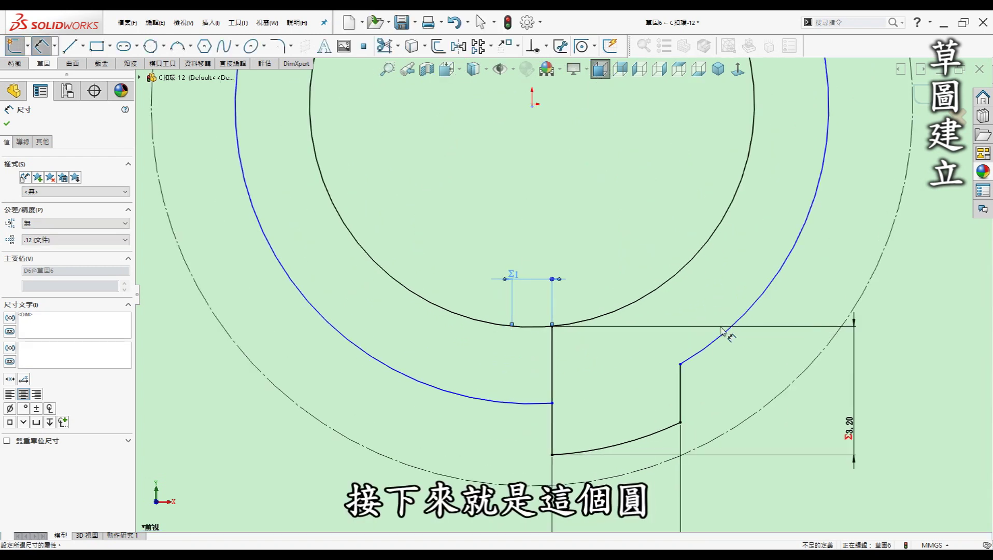
{"action": "left_click", "coordinate": [578, 397]}
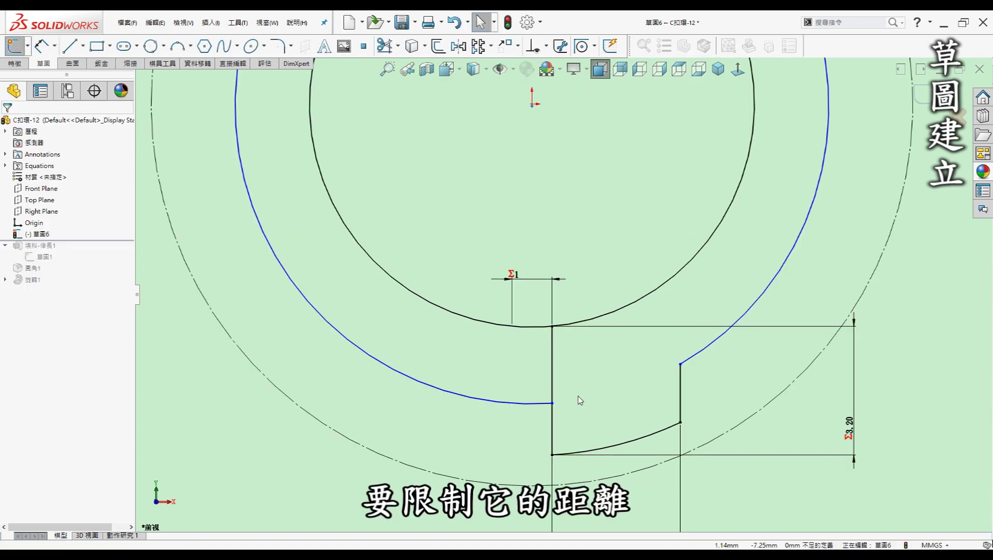
{"action": "key", "text": "d"}
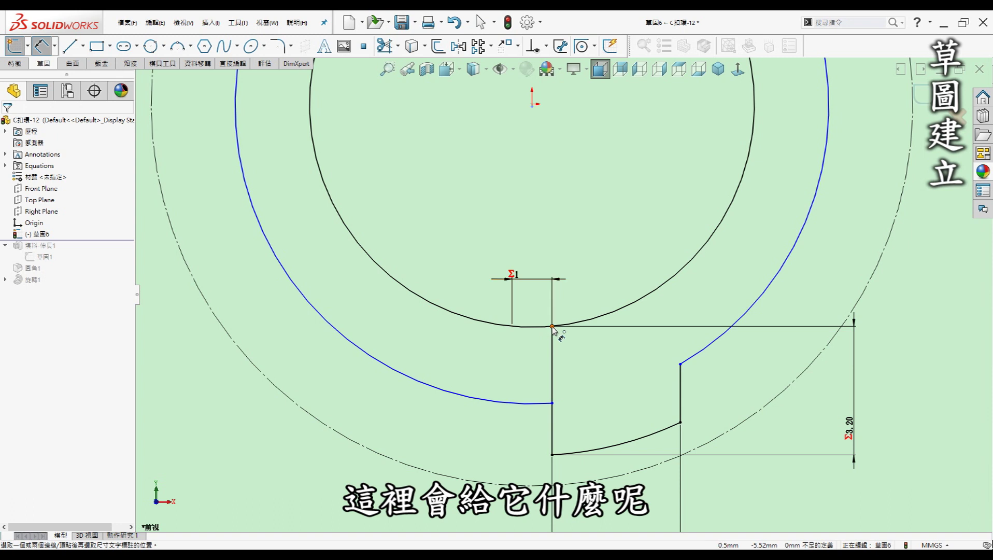
Dimension the inner-edge gap beside the notch with equation "a"/3, so it reads 1.07
{"action": "left_click", "coordinate": [552, 403]}
{"action": "left_click", "coordinate": [553, 327]}
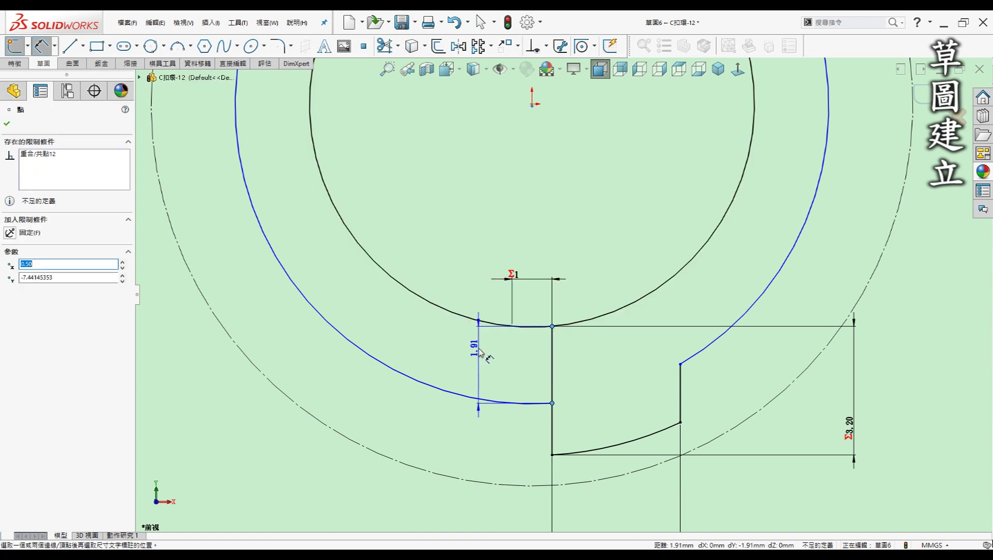
{"action": "left_click", "coordinate": [479, 352]}
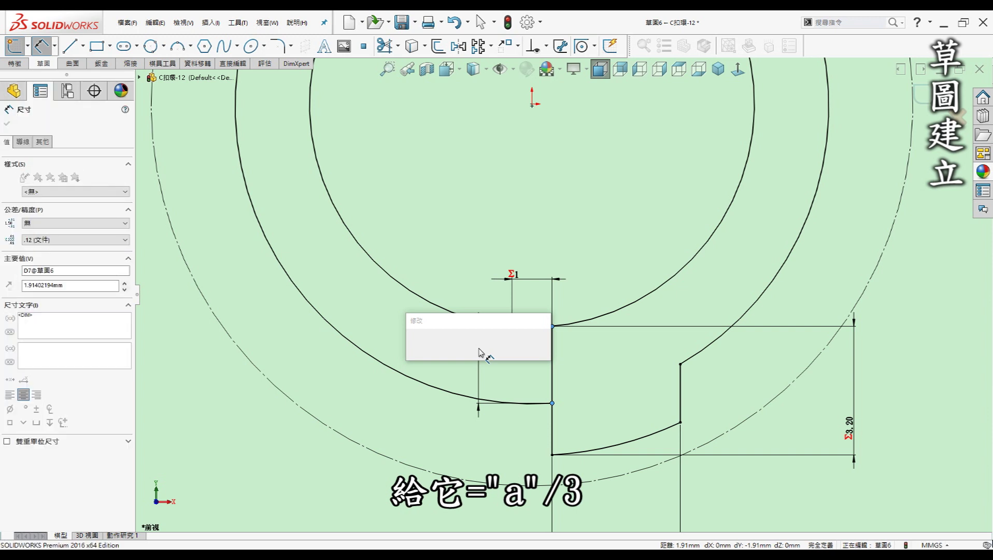
{"action": "type", "text": "=\"a\""}
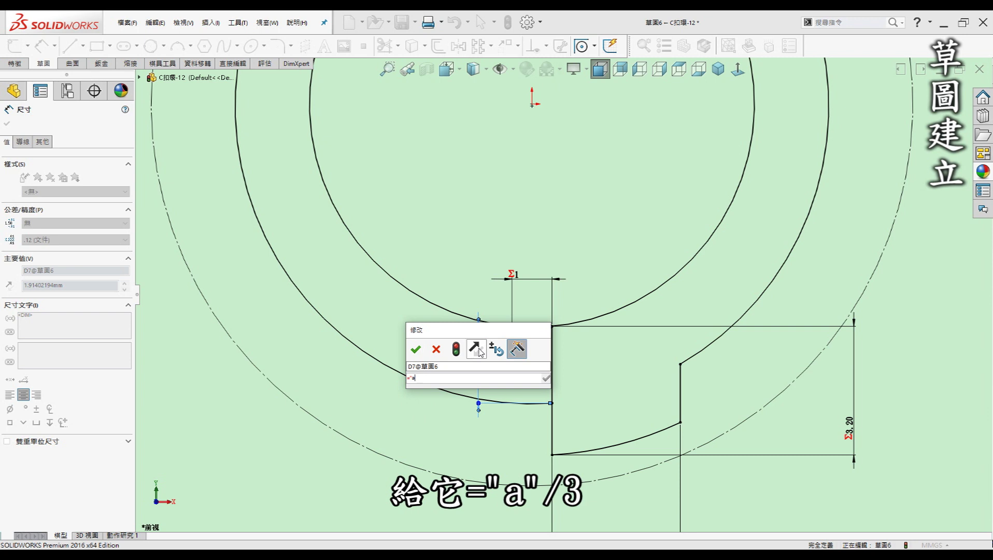
{"action": "type", "text": "/3"}
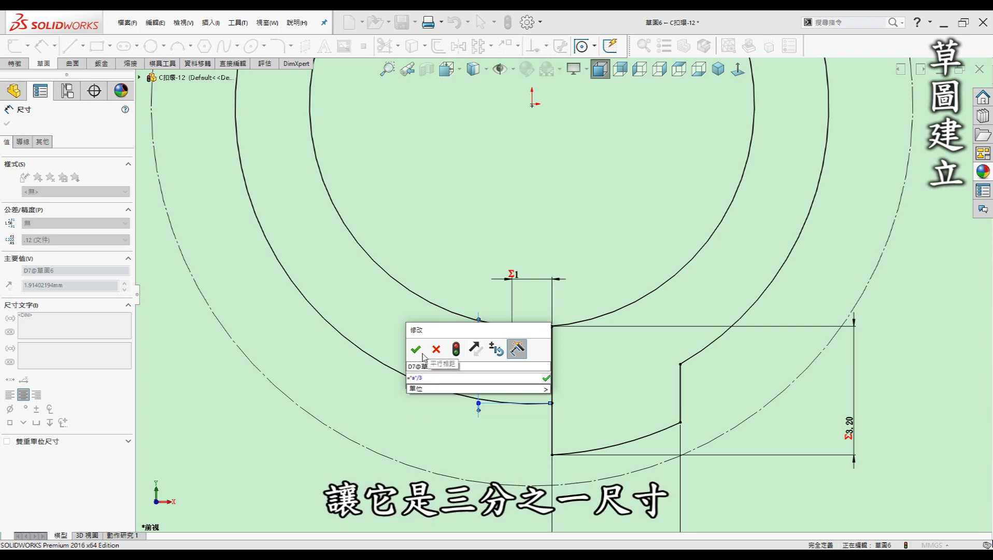
{"action": "left_click", "coordinate": [416, 350]}
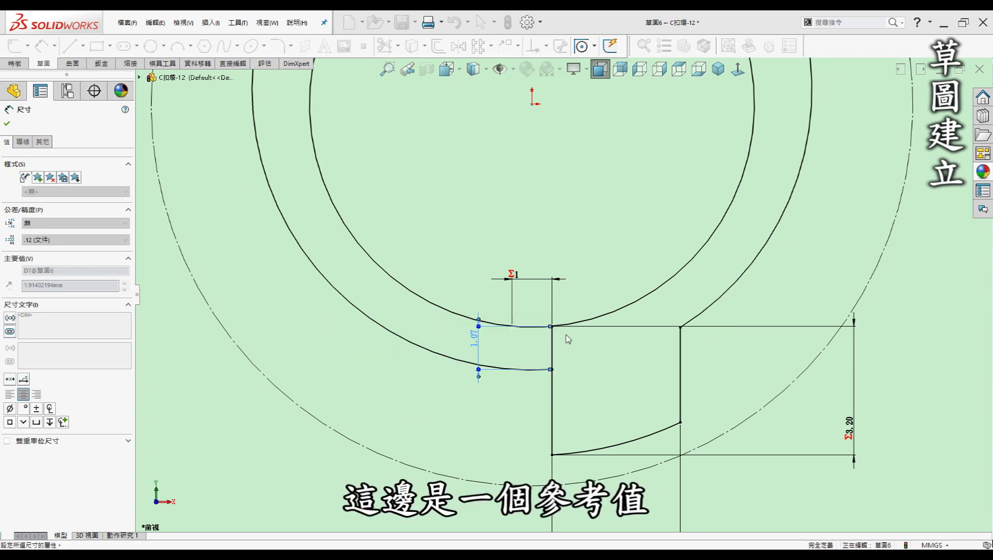
{"action": "left_click", "coordinate": [483, 414]}
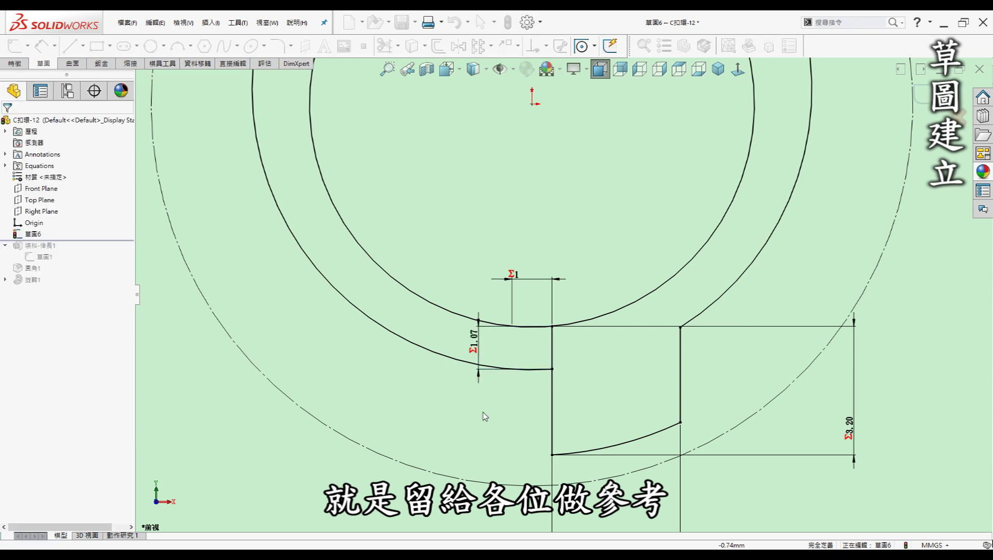
{"action": "key", "text": "alt+Tab"}
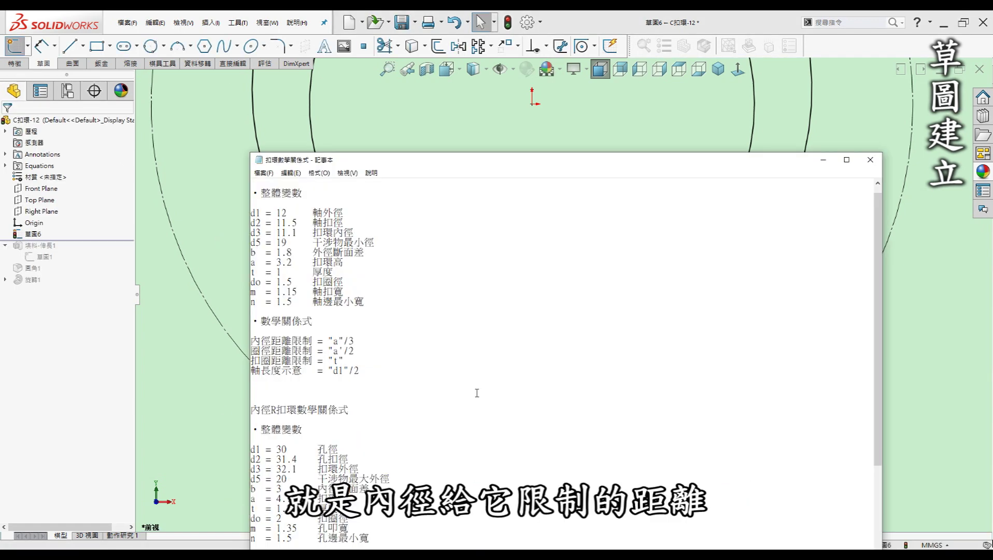
{"action": "key", "text": "alt+Tab"}
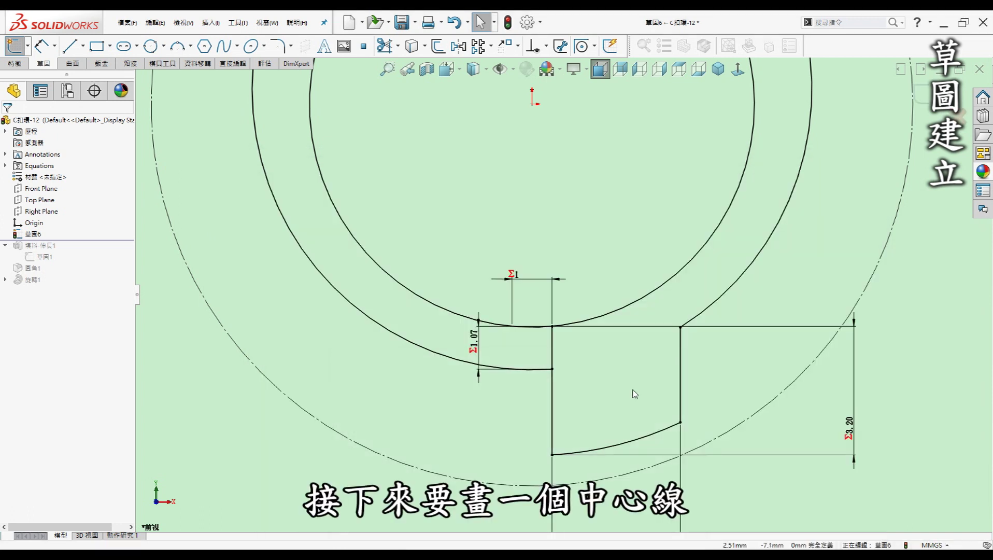
{"action": "key", "text": "l"}
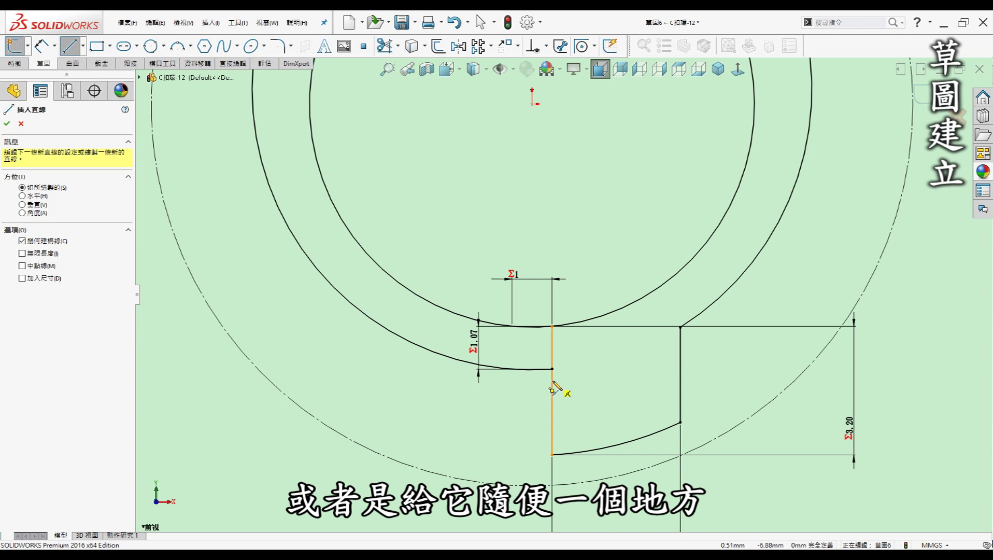
Draw a horizontal centreline between the tab's edges and place it "a"/2 below the top corner
{"action": "left_click", "coordinate": [553, 383]}
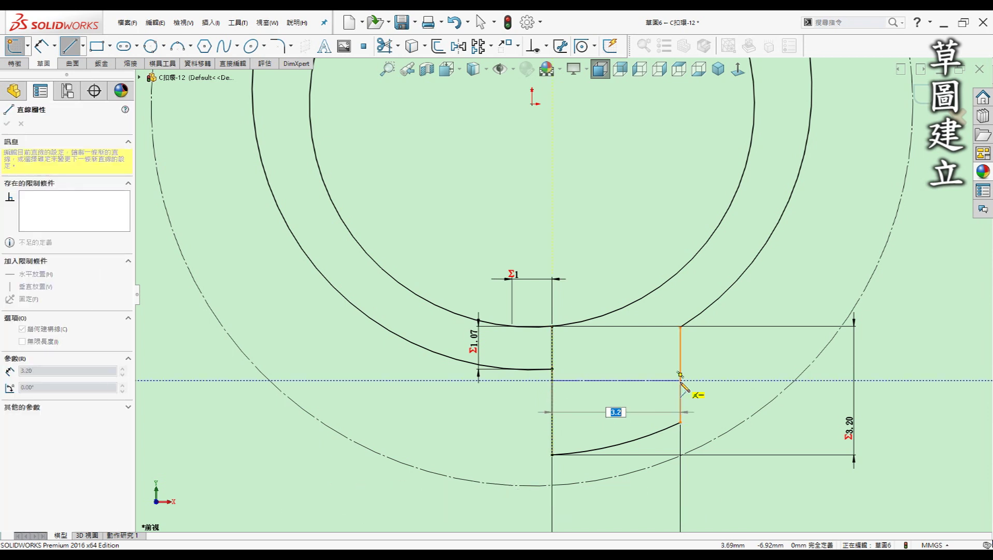
{"action": "left_click", "coordinate": [681, 381]}
{"action": "key", "text": "Escape"}
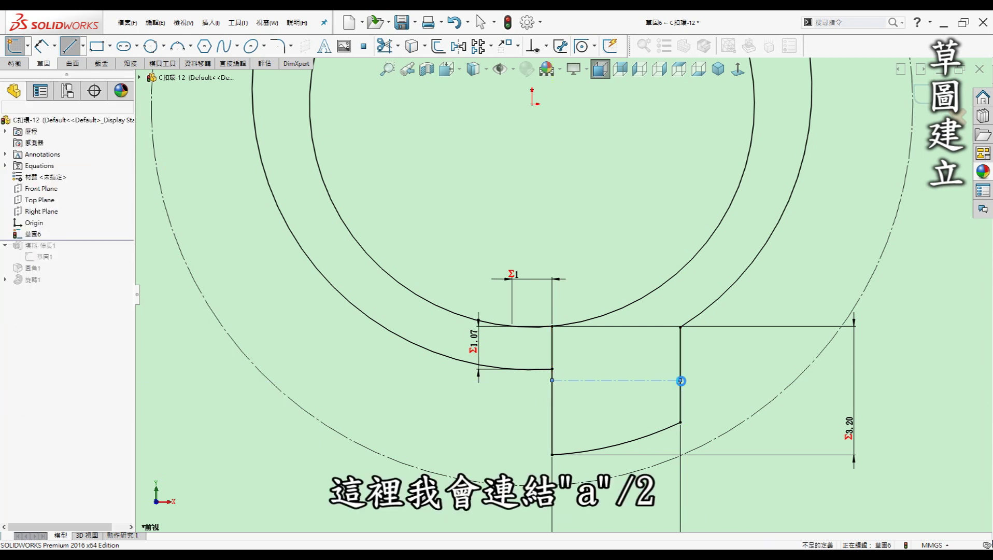
{"action": "key", "text": "d"}
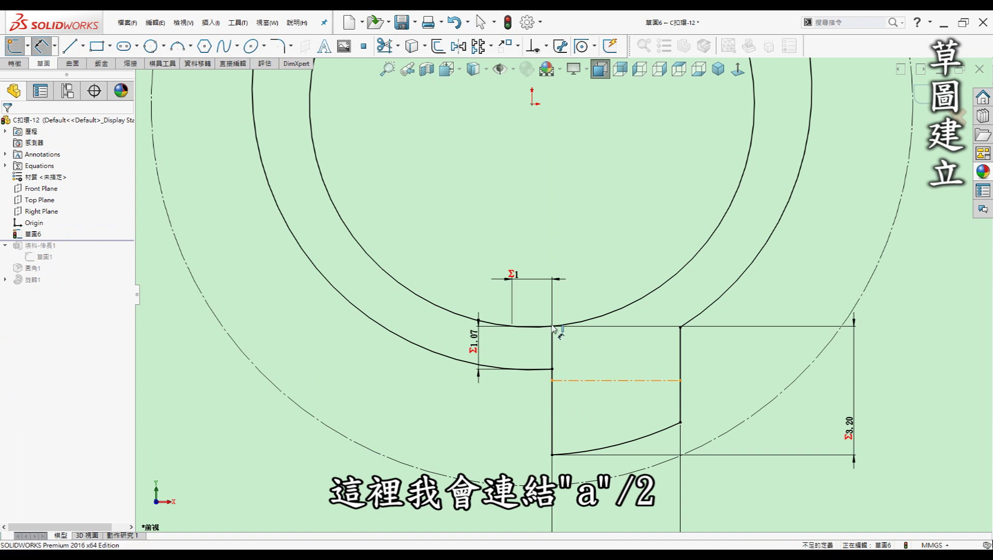
{"action": "left_click", "coordinate": [553, 327]}
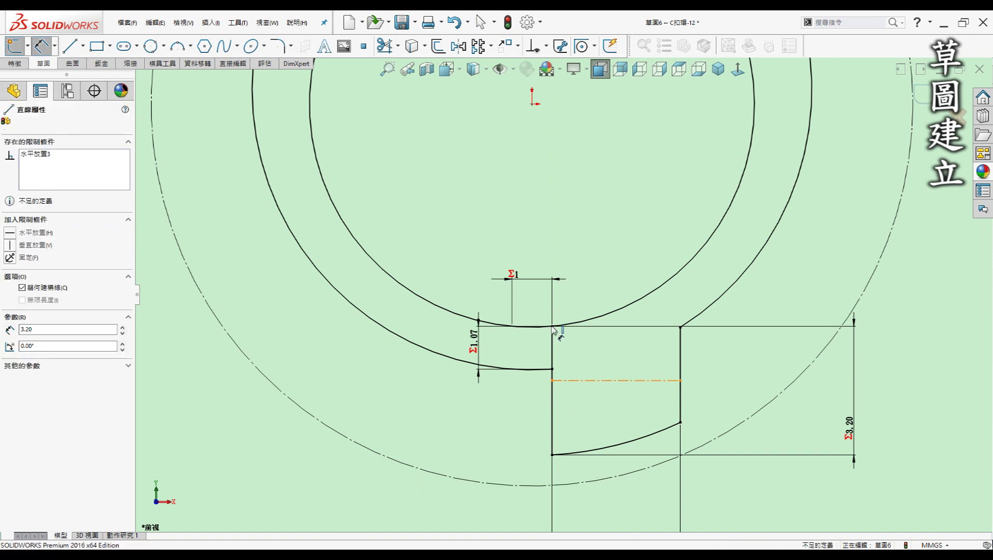
{"action": "left_click", "coordinate": [453, 370]}
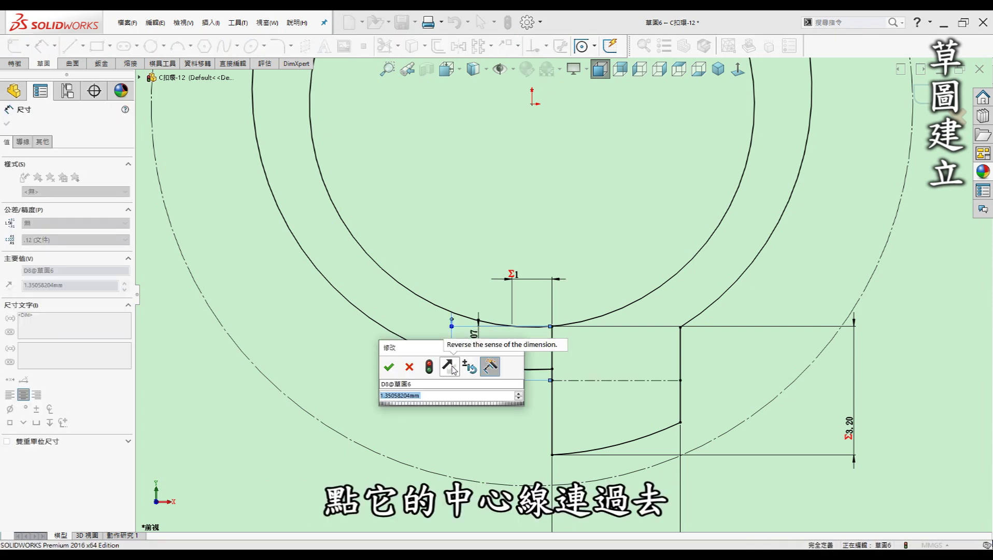
{"action": "type", "text": "="}
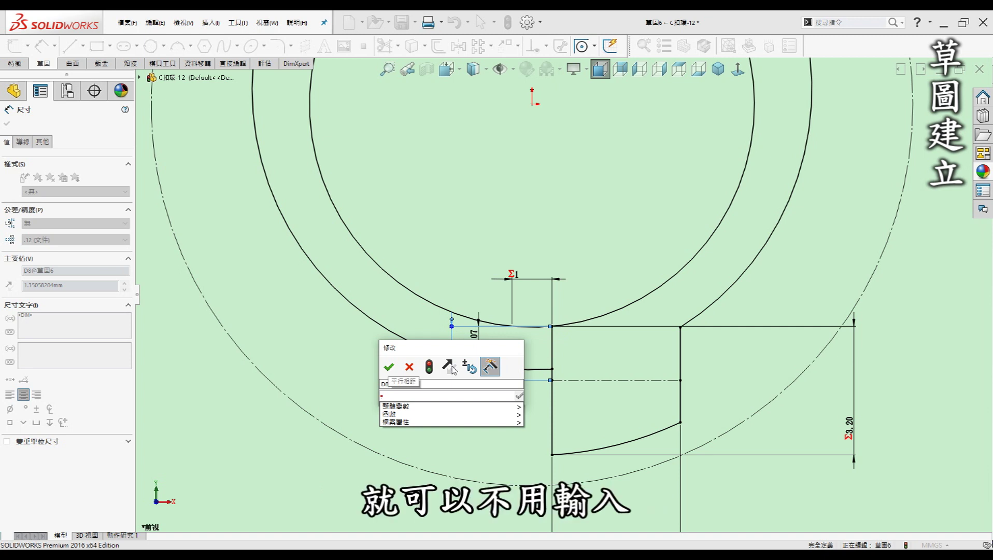
{"action": "key", "text": "Escape"}
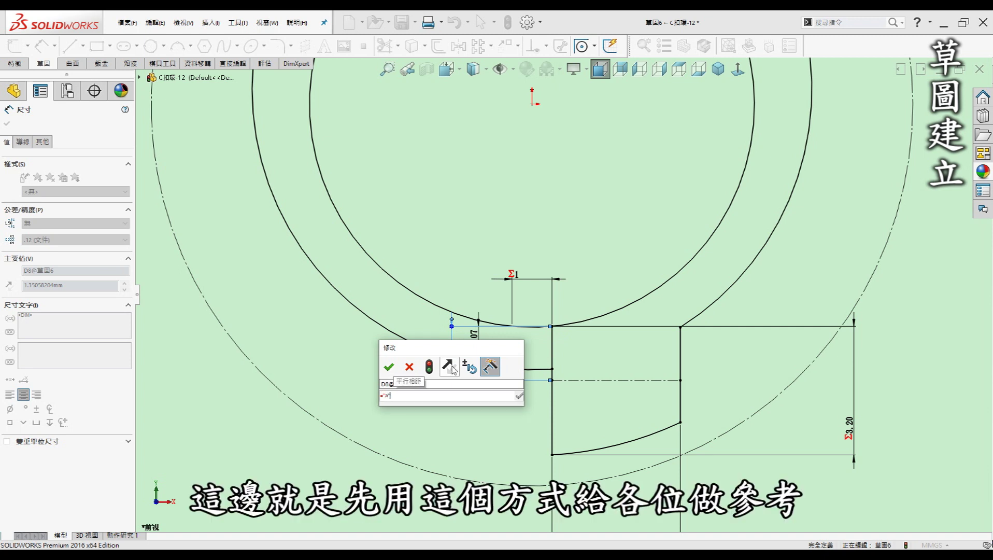
{"action": "type", "text": "/2"}
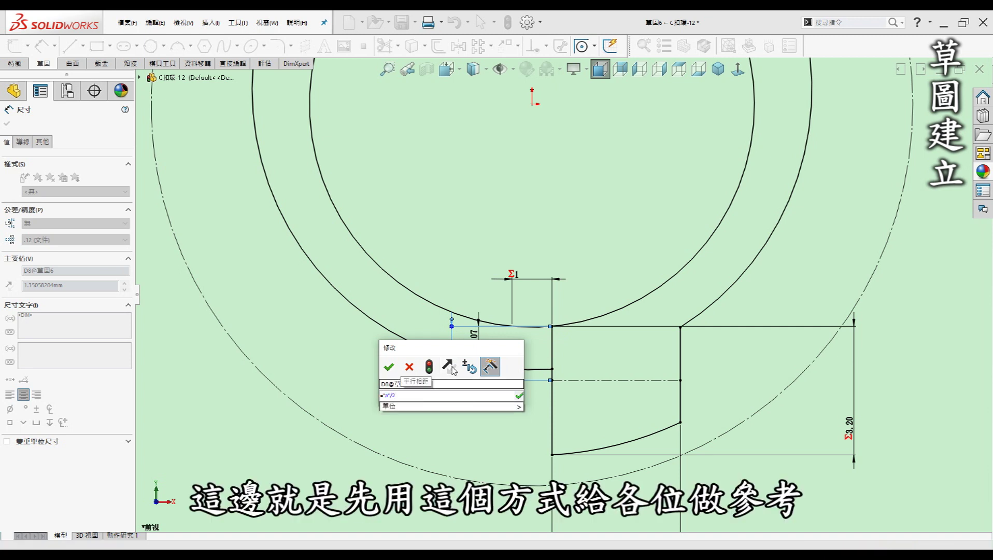
{"action": "key", "text": "Return"}
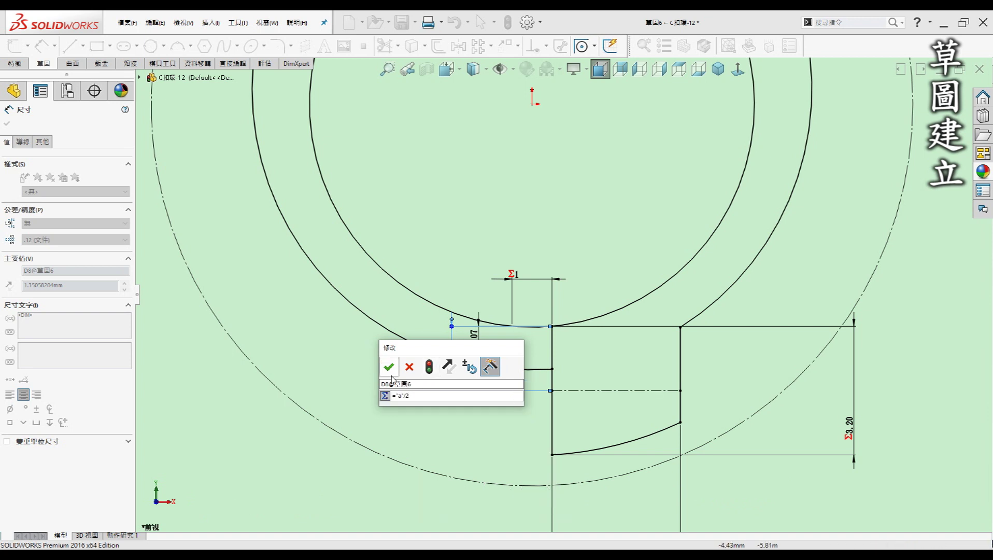
{"action": "key", "text": "Return"}
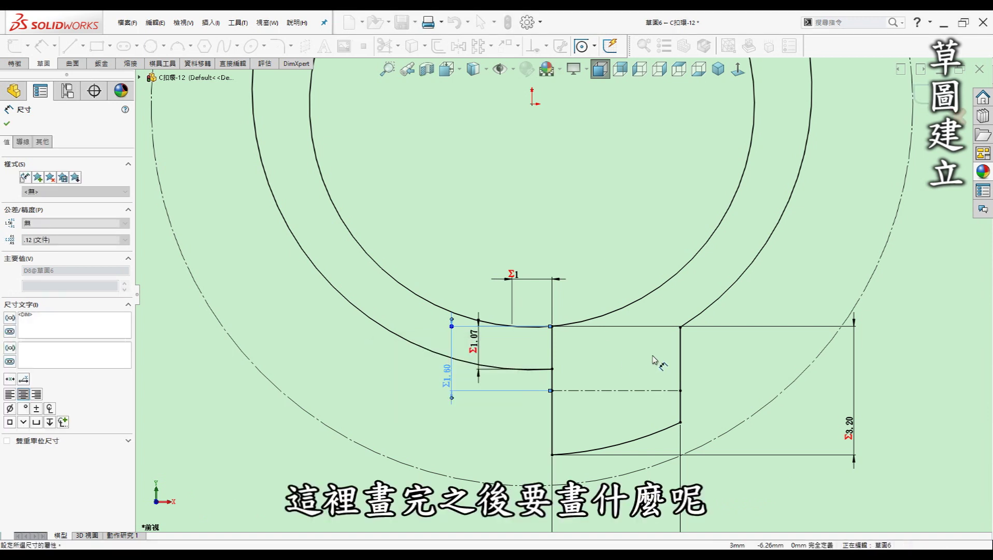
Draw a hole circle at the centreline's midpoint and link its diameter to do (Ø1.50)
{"action": "key", "text": "c"}
{"action": "left_click", "coordinate": [615, 390]}
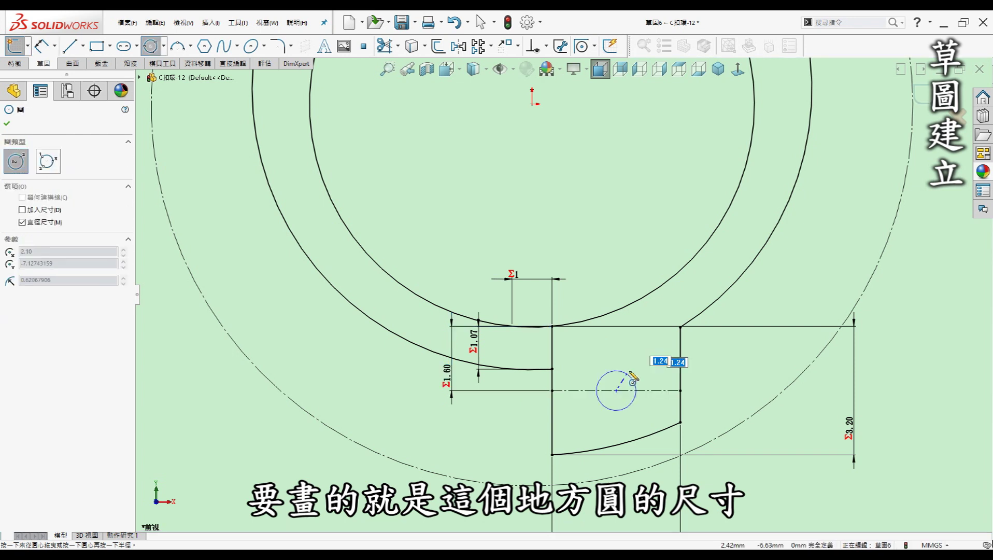
{"action": "left_click", "coordinate": [632, 375]}
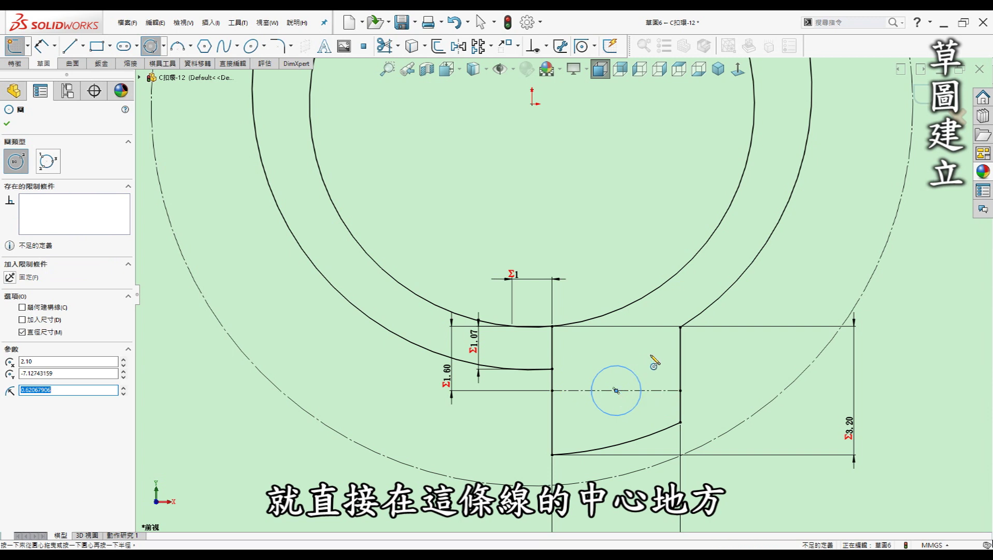
{"action": "key", "text": "d"}
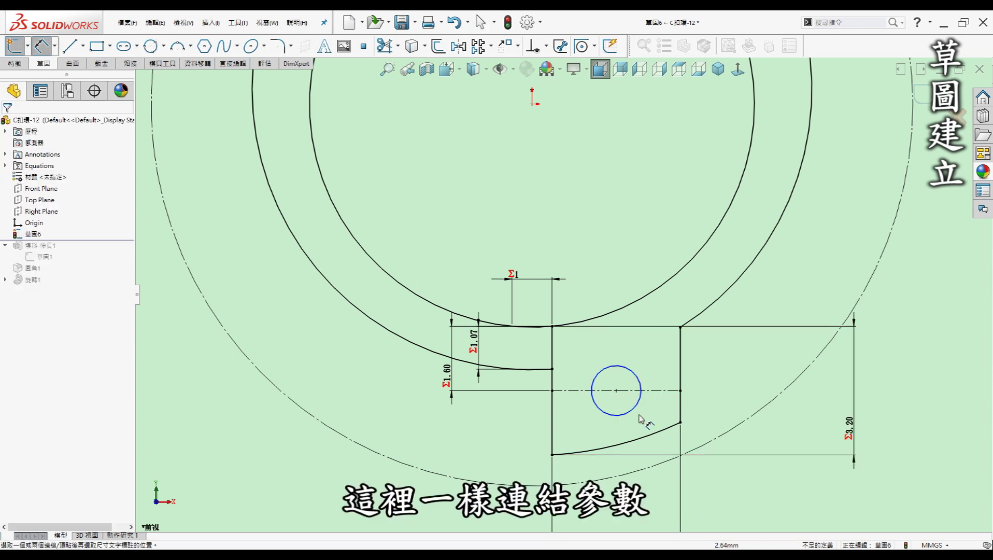
{"action": "left_click", "coordinate": [632, 415]}
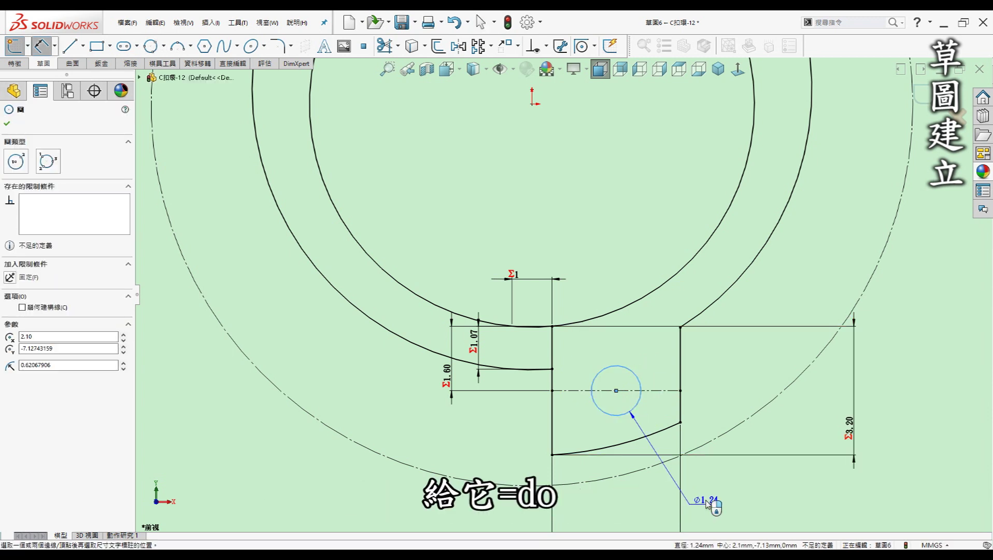
{"action": "left_click", "coordinate": [707, 503]}
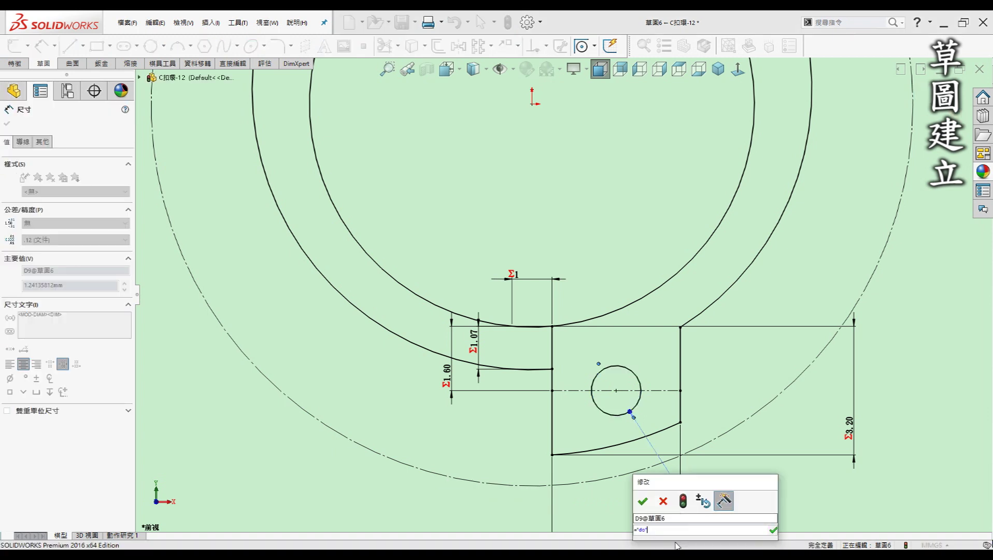
{"action": "type", "text": "1.501.50mm"}
{"action": "left_click", "coordinate": [644, 500]}
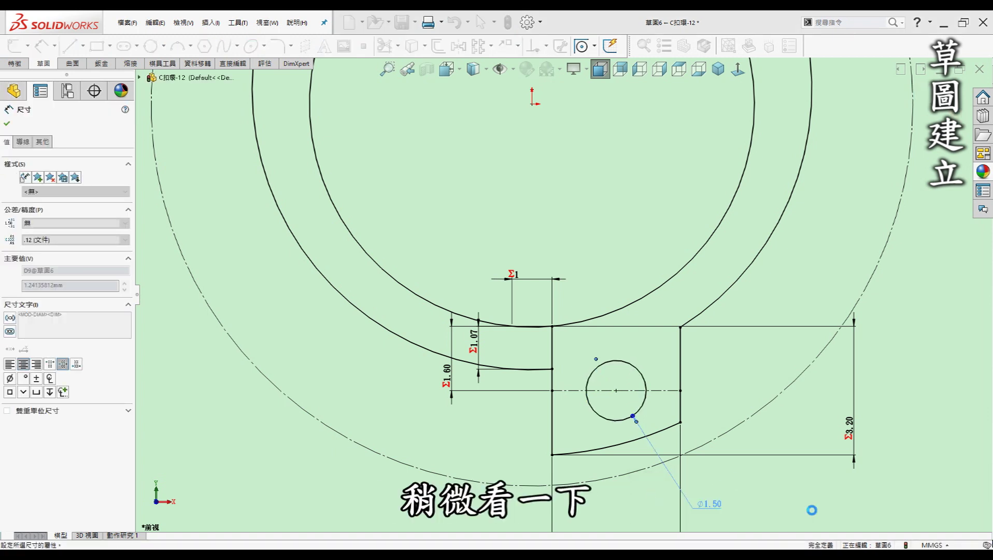
{"action": "key", "text": "Escape"}
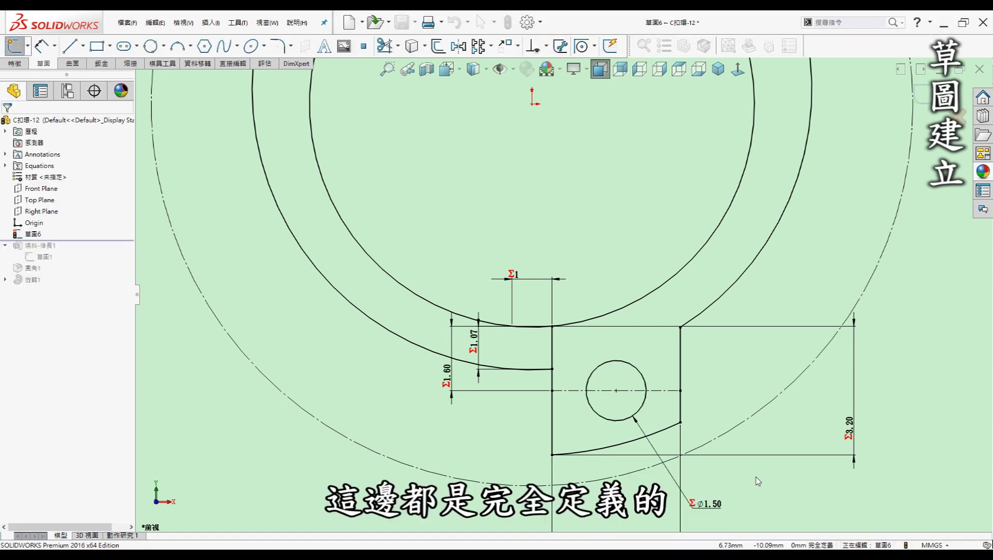
{"action": "scroll", "coordinate": [549, 280], "scroll_direction": "down", "scroll_amount": 3}
Mirror the tab's two edges, bottom arc and hole circle about the vertical centreline
{"action": "scroll", "coordinate": [535, 221], "scroll_direction": "down", "scroll_amount": 3}
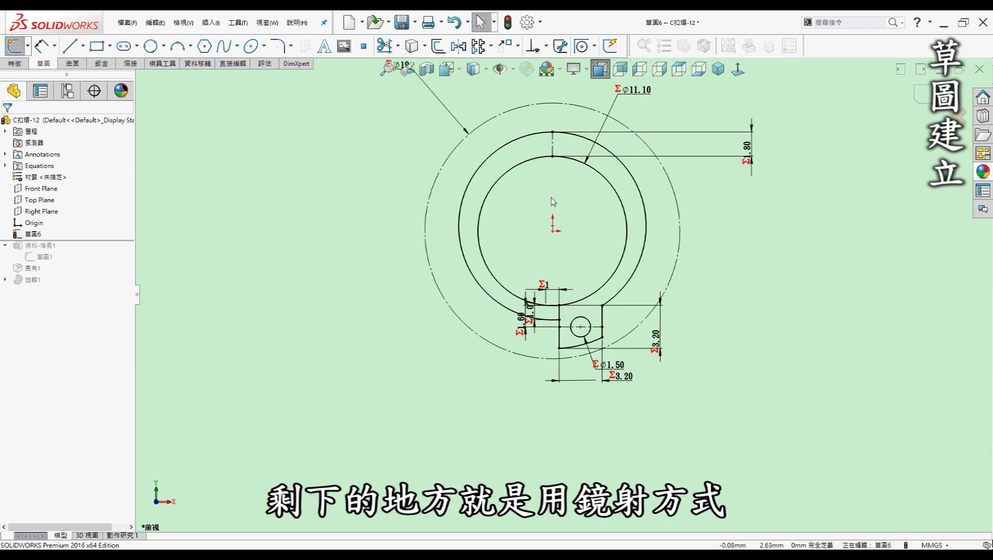
{"action": "scroll", "coordinate": [554, 200], "scroll_direction": "up", "scroll_amount": 2}
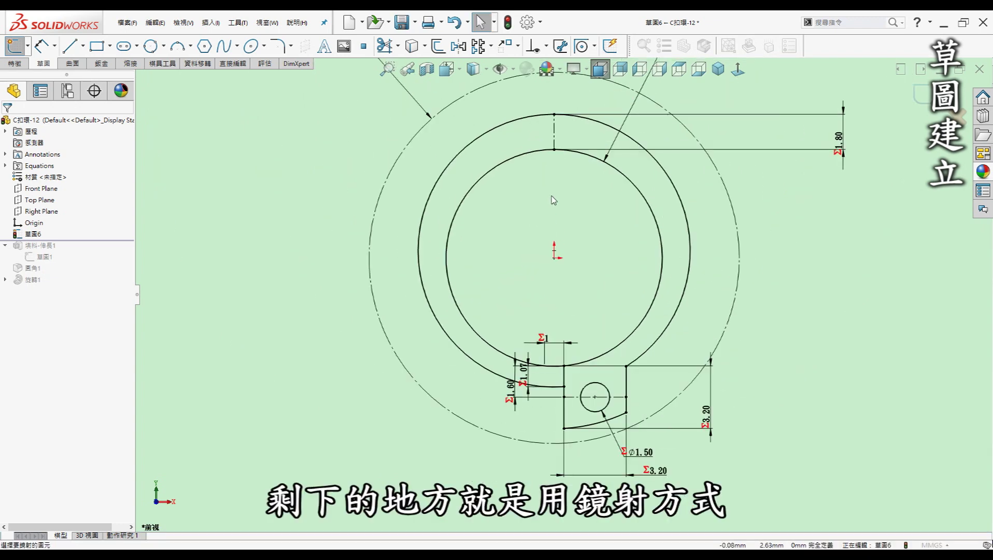
{"action": "key", "text": "m"}
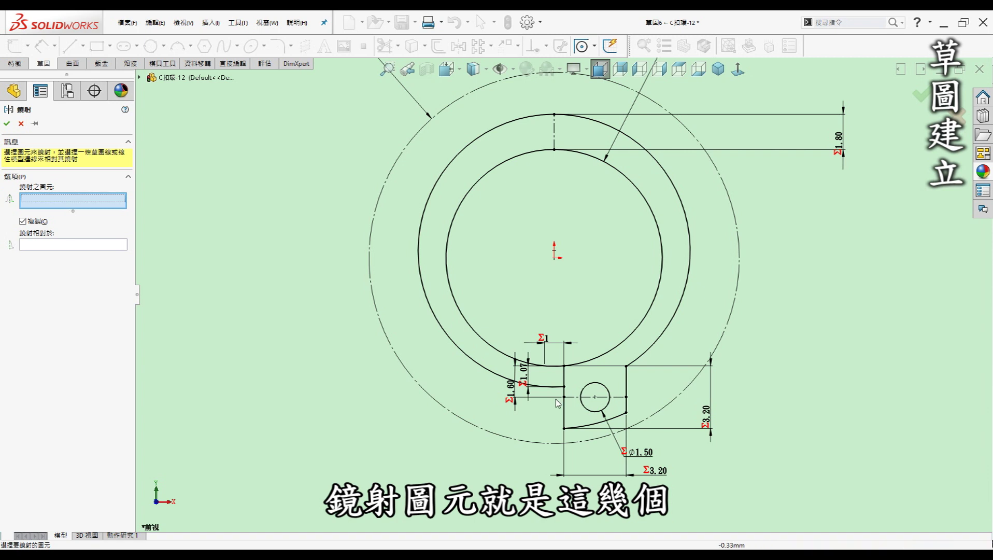
{"action": "left_click", "coordinate": [565, 375]}
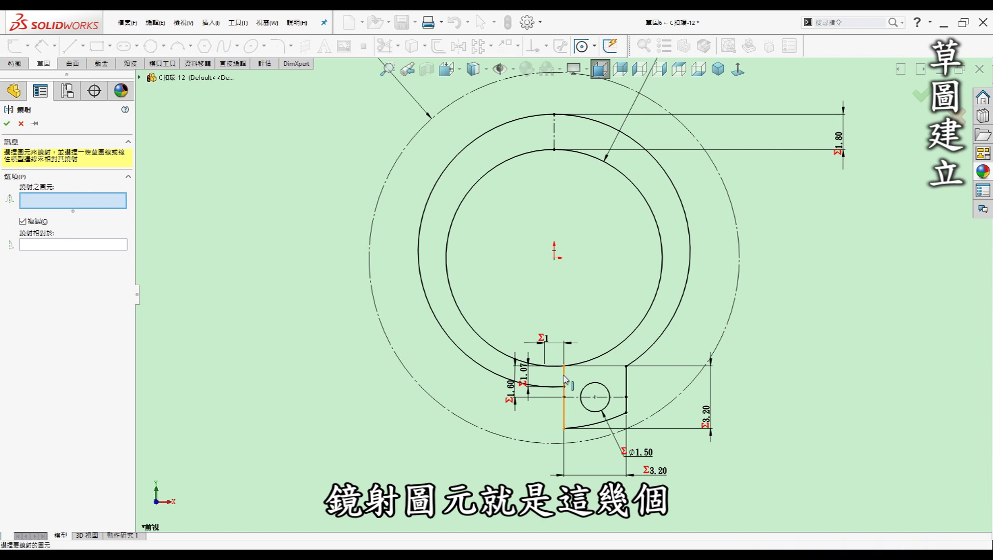
{"action": "left_click", "coordinate": [600, 419]}
{"action": "left_click", "coordinate": [601, 410]}
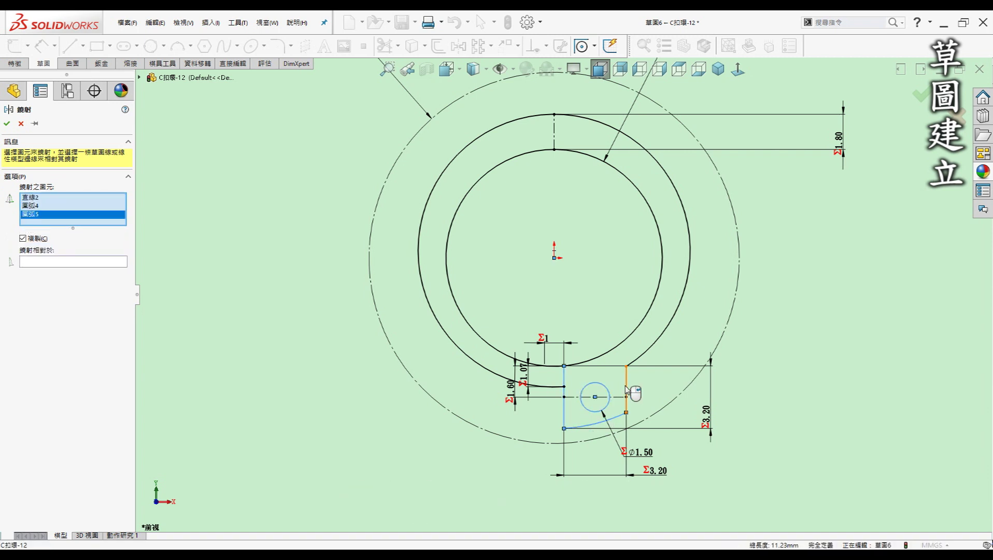
{"action": "left_click", "coordinate": [627, 391]}
{"action": "left_click", "coordinate": [74, 271]}
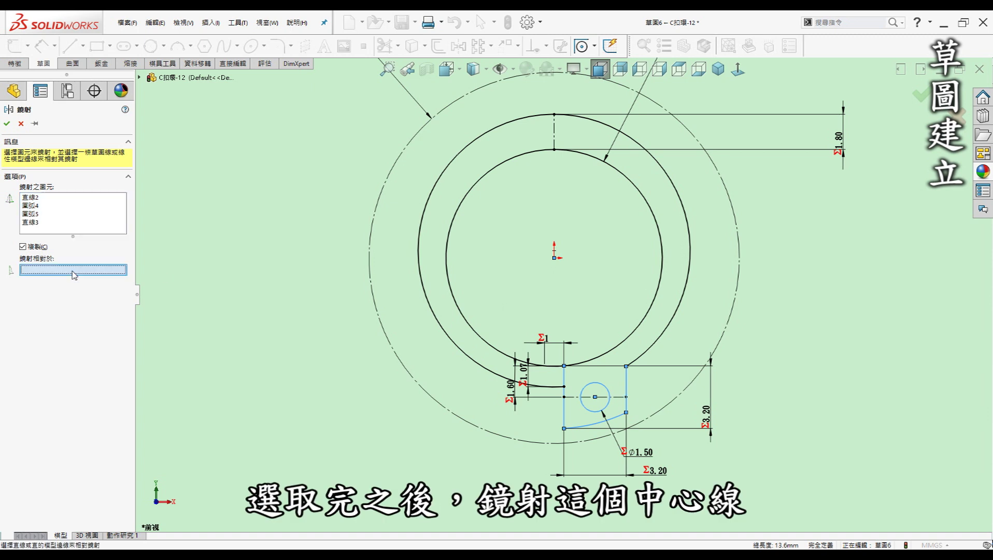
{"action": "left_click", "coordinate": [554, 138]}
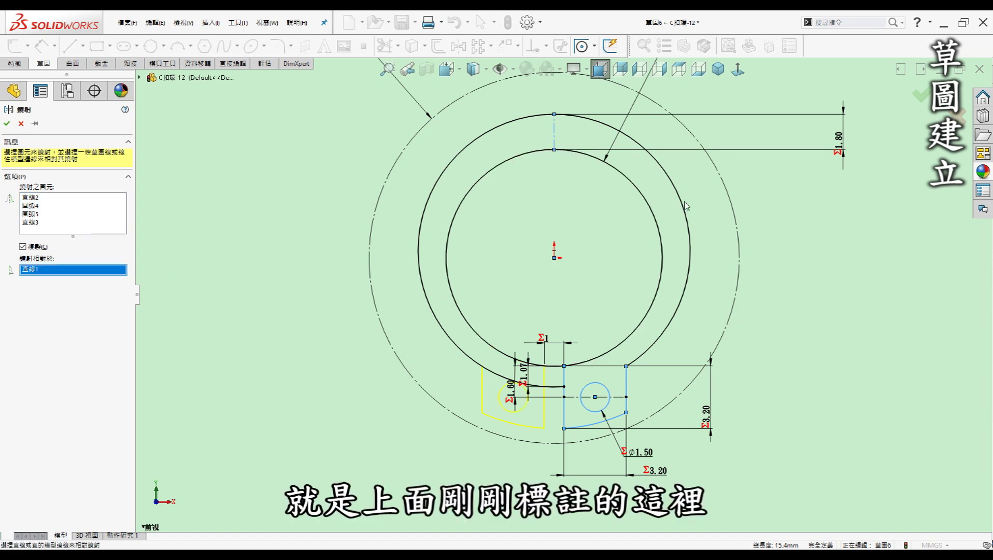
{"action": "left_click", "coordinate": [7, 123]}
{"action": "scroll", "coordinate": [538, 388], "scroll_direction": "down", "scroll_amount": 1}
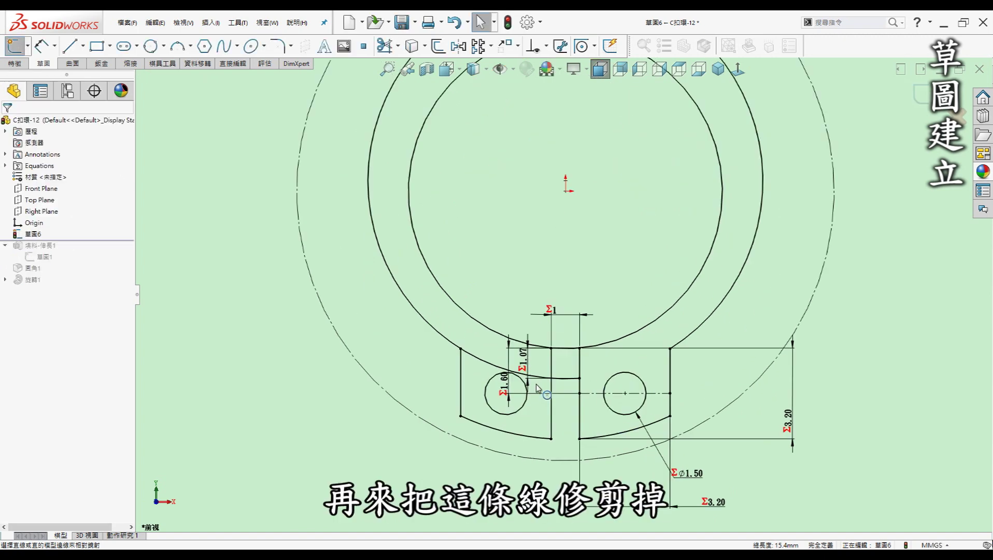
Convert the short arc across the clip's gap into construction geometry
{"action": "scroll", "coordinate": [538, 388], "scroll_direction": "down", "scroll_amount": 3}
{"action": "key", "text": "t"}
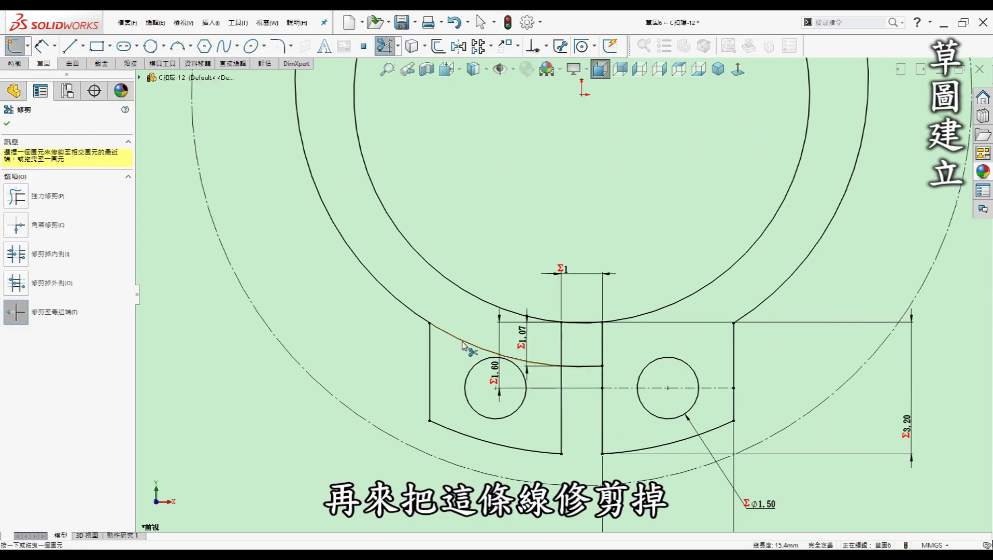
{"action": "key", "text": "Escape"}
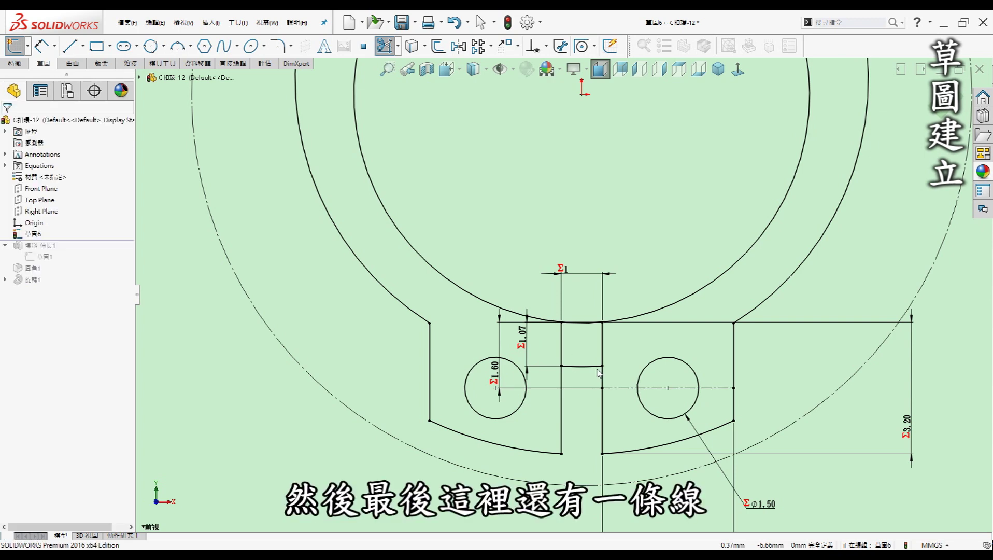
{"action": "scroll", "coordinate": [570, 365], "scroll_direction": "down", "scroll_amount": 1}
{"action": "scroll", "coordinate": [570, 366], "scroll_direction": "down", "scroll_amount": 2}
{"action": "scroll", "coordinate": [571, 363], "scroll_direction": "down", "scroll_amount": 2}
{"action": "scroll", "coordinate": [570, 363], "scroll_direction": "down", "scroll_amount": 2}
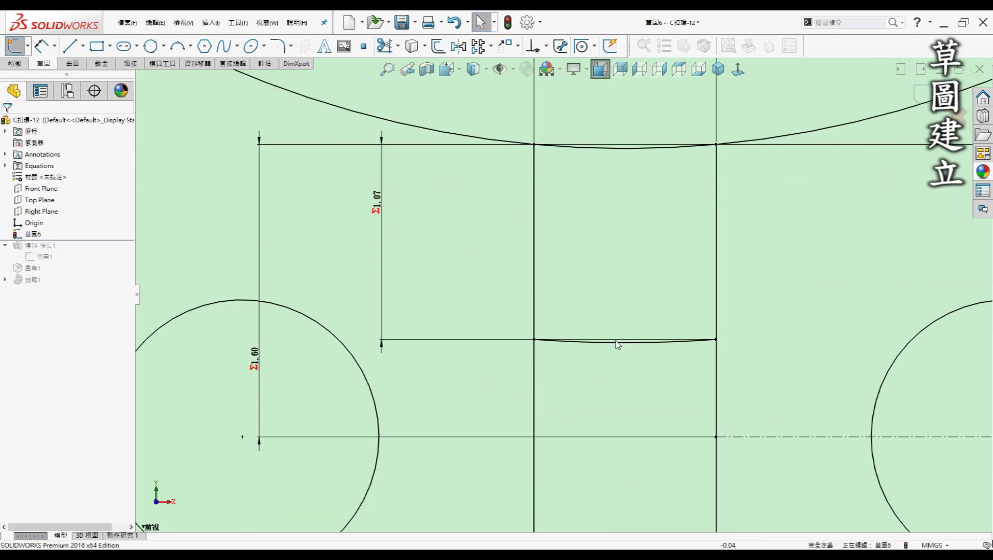
{"action": "left_click", "coordinate": [622, 352]}
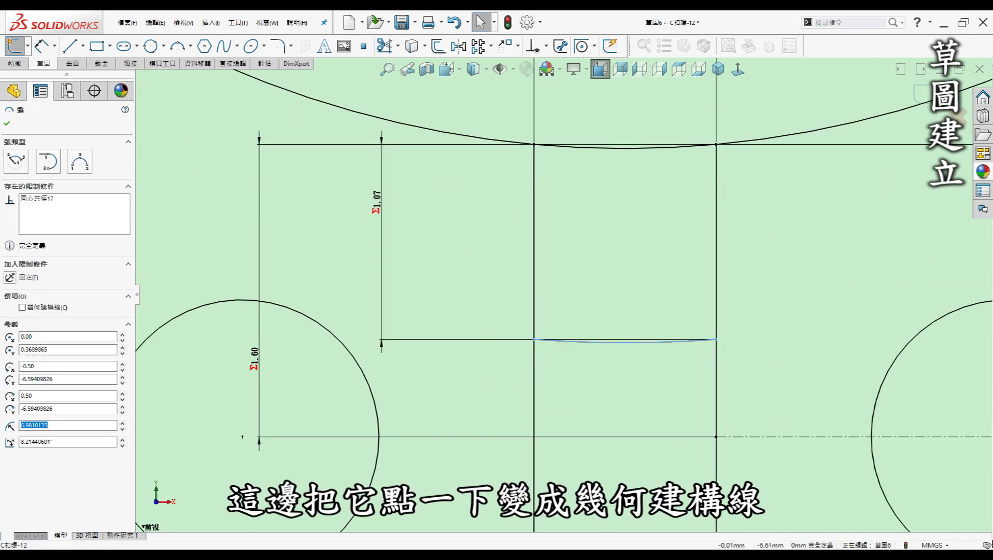
{"action": "left_click", "coordinate": [807, 364]}
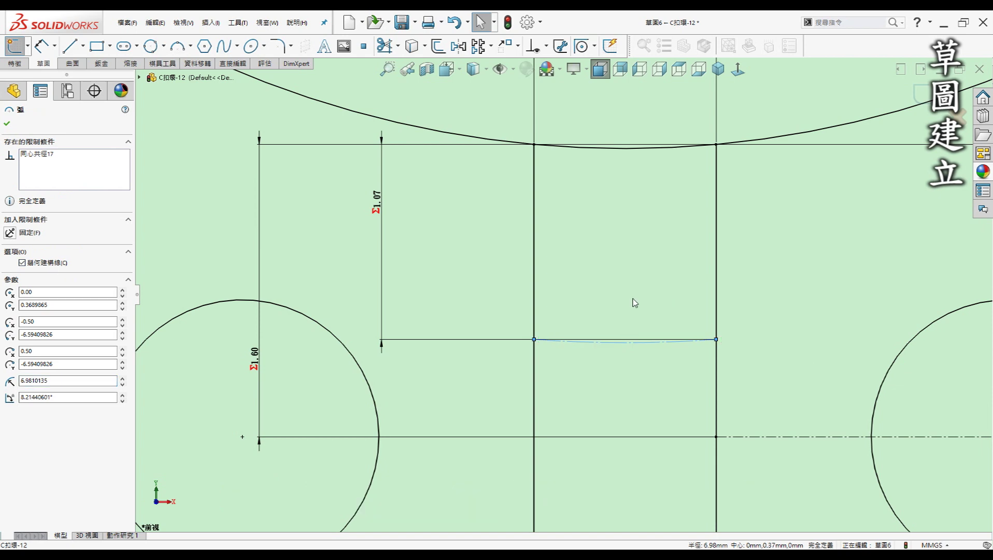
Trim away the small leftover arc piece at the bottom of the gap
{"action": "scroll", "coordinate": [648, 265], "scroll_direction": "up", "scroll_amount": 2}
{"action": "scroll", "coordinate": [612, 251], "scroll_direction": "up", "scroll_amount": 1}
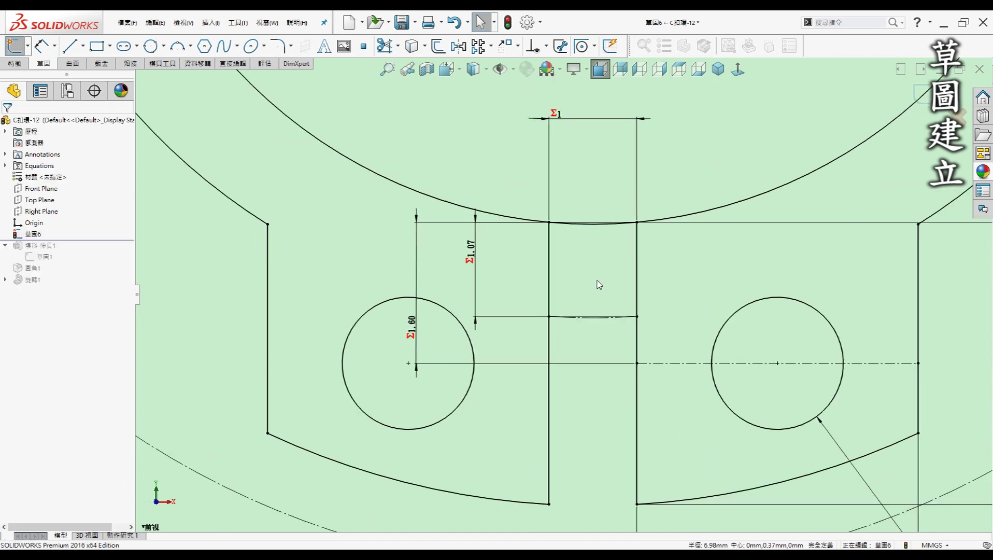
{"action": "scroll", "coordinate": [599, 283], "scroll_direction": "up", "scroll_amount": 1}
{"action": "key", "text": "t"}
{"action": "left_click", "coordinate": [568, 252]}
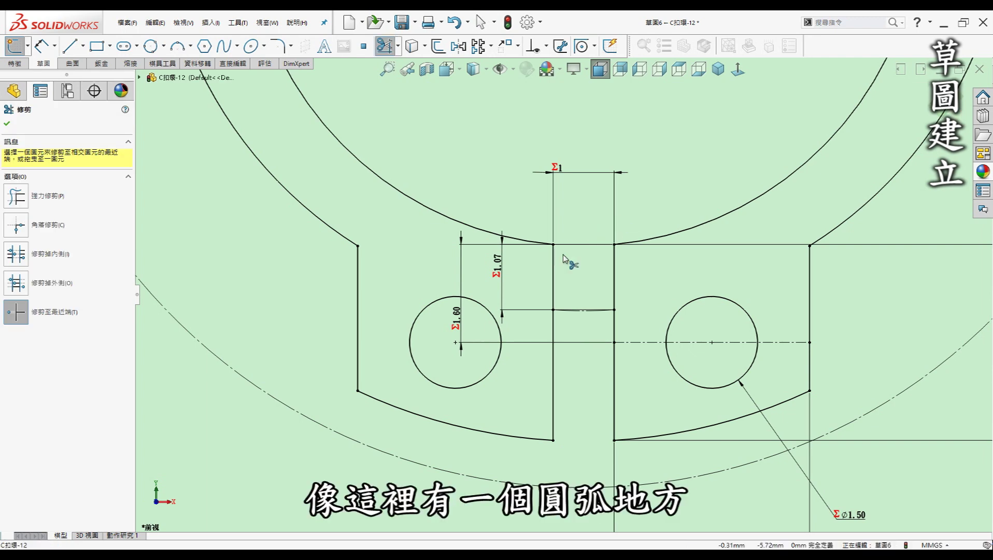
{"action": "key", "text": "Escape"}
{"action": "scroll", "coordinate": [565, 259], "scroll_direction": "up", "scroll_amount": 2}
{"action": "scroll", "coordinate": [560, 249], "scroll_direction": "up", "scroll_amount": 2}
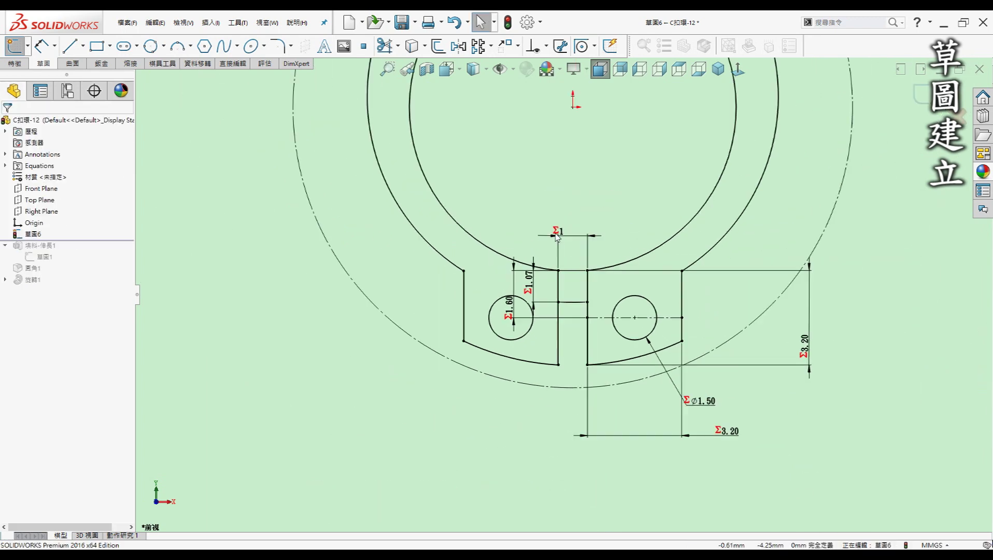
{"action": "scroll", "coordinate": [556, 237], "scroll_direction": "up", "scroll_amount": 1}
{"action": "scroll", "coordinate": [558, 237], "scroll_direction": "up", "scroll_amount": 2}
{"action": "scroll", "coordinate": [525, 156], "scroll_direction": "down", "scroll_amount": 2}
{"action": "scroll", "coordinate": [567, 196], "scroll_direction": "down", "scroll_amount": 1}
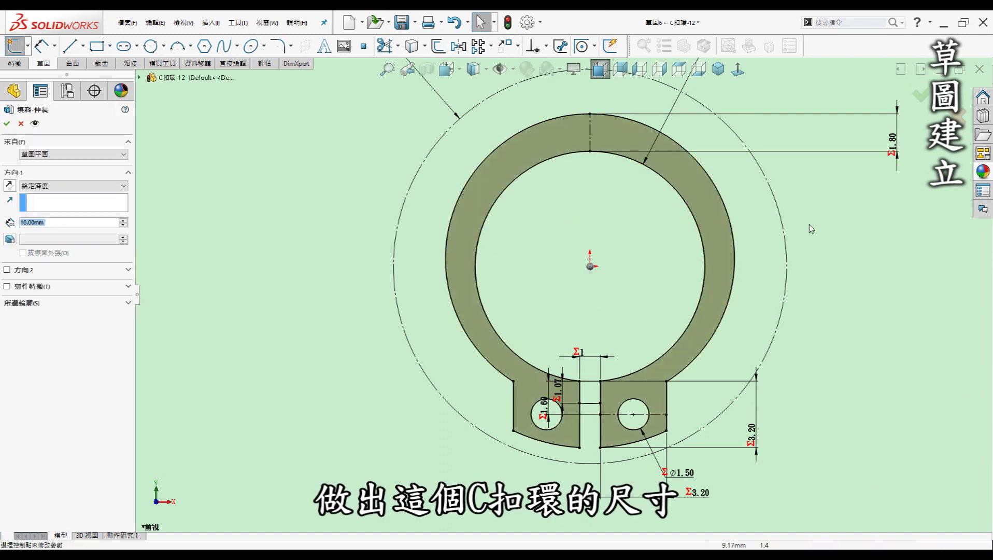
Extrude the profile Mid Plane with its depth set to ="t", viewed in isometric
{"action": "left_click", "coordinate": [719, 69]}
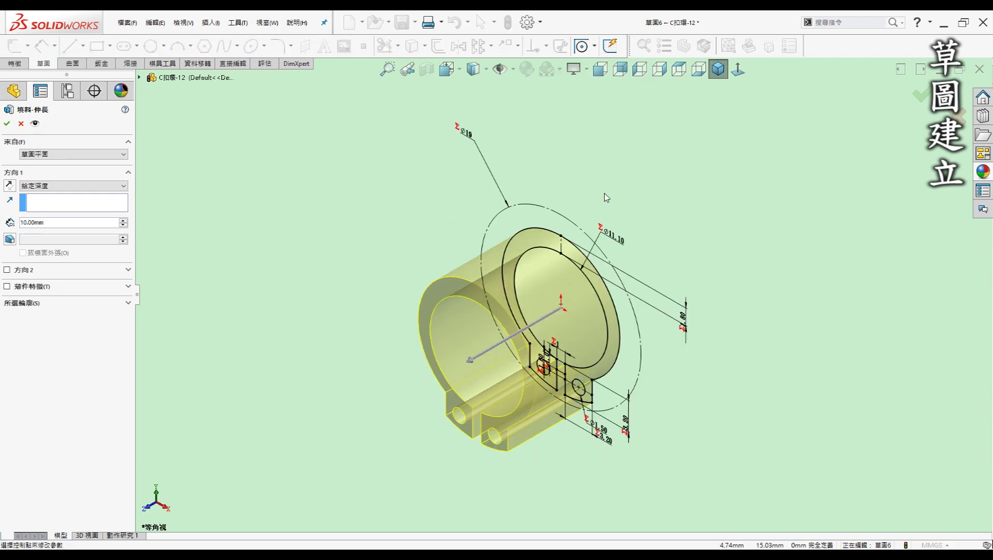
{"action": "left_click", "coordinate": [72, 185]}
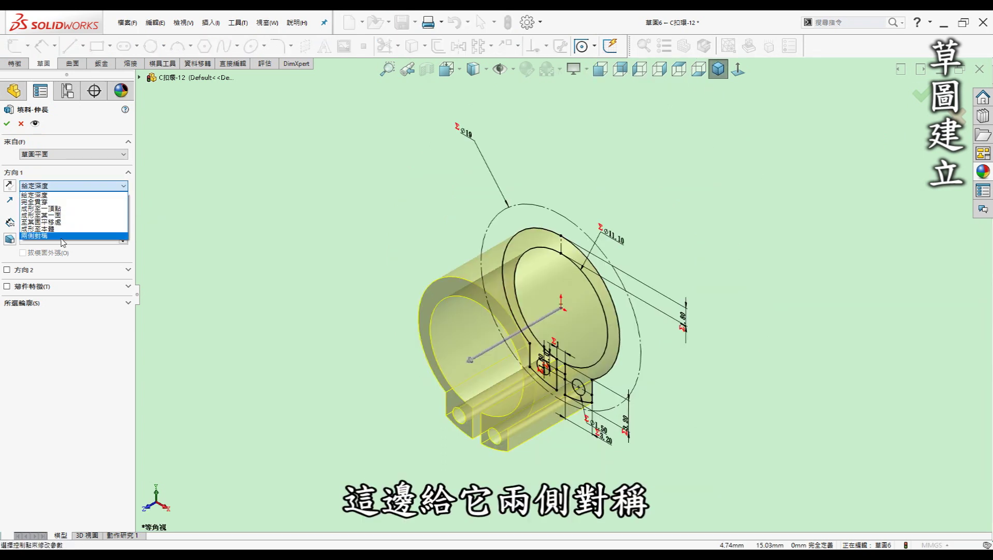
{"action": "left_click", "coordinate": [63, 234]}
{"action": "type", "text": "=t"}
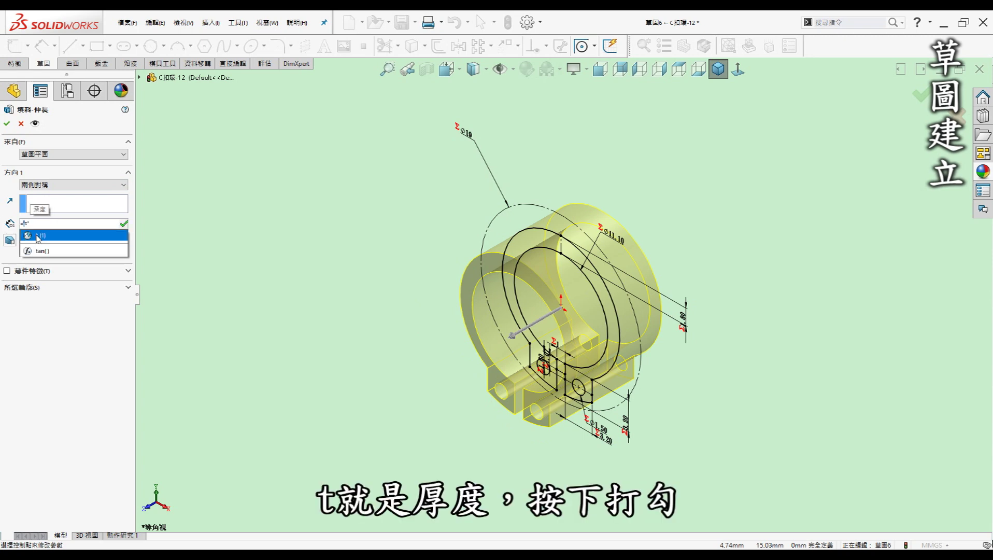
{"action": "left_click", "coordinate": [39, 235]}
{"action": "left_click", "coordinate": [7, 124]}
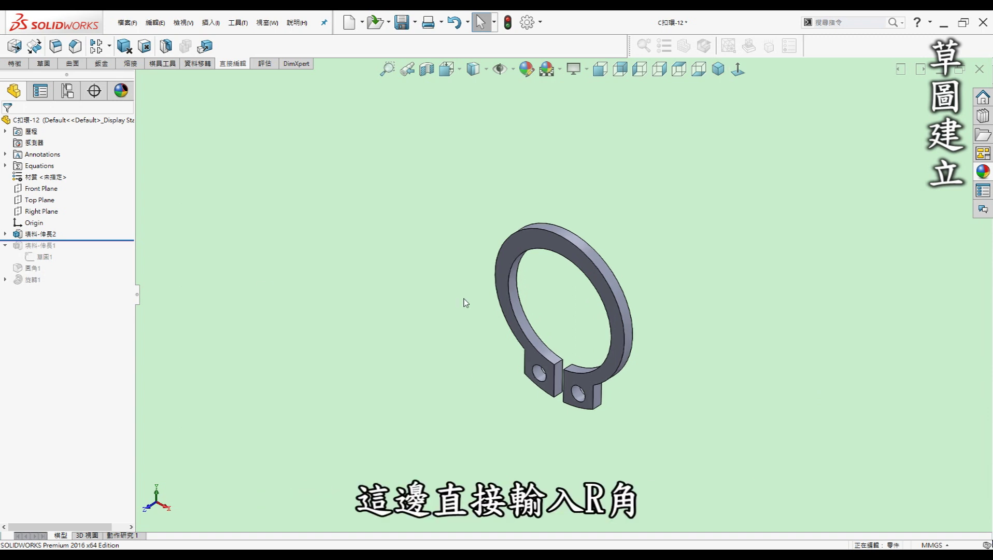
Start a 1 mm fillet and select the first four lug edges
{"action": "type", "text": "f"}
{"action": "type", "text": "1.00mm"}
{"action": "left_click", "coordinate": [71, 217]}
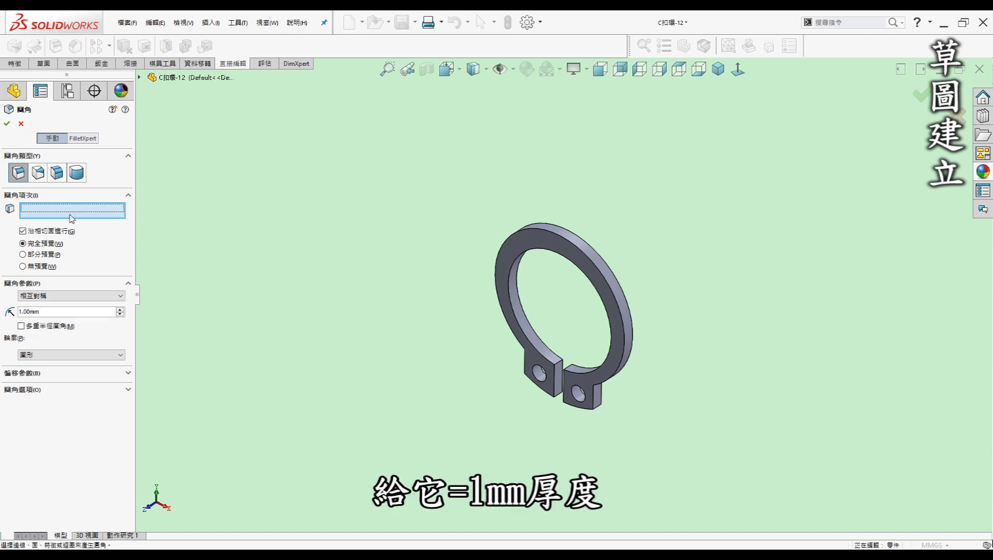
{"action": "scroll", "coordinate": [558, 371], "scroll_direction": "down", "scroll_amount": 2}
{"action": "scroll", "coordinate": [560, 368], "scroll_direction": "down", "scroll_amount": 3}
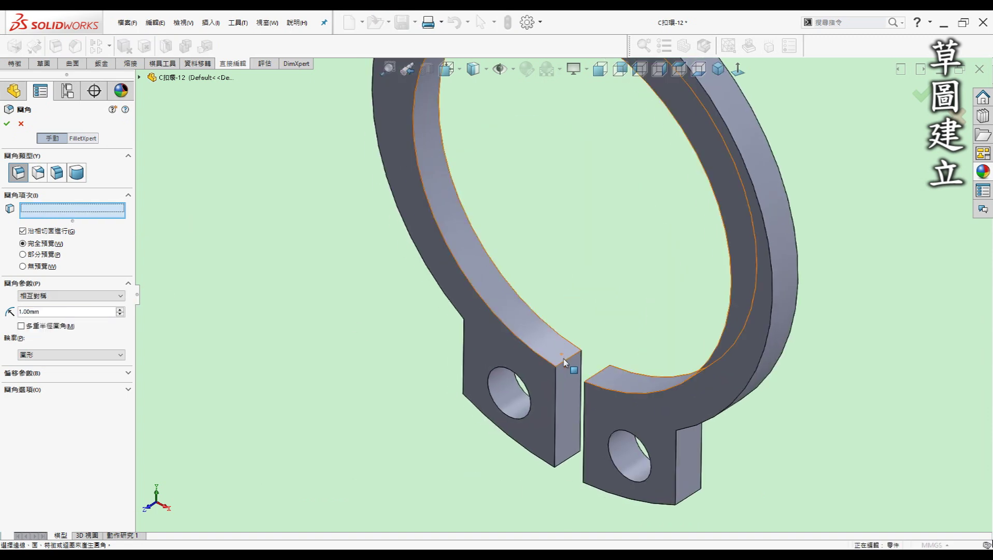
{"action": "left_click", "coordinate": [565, 362]}
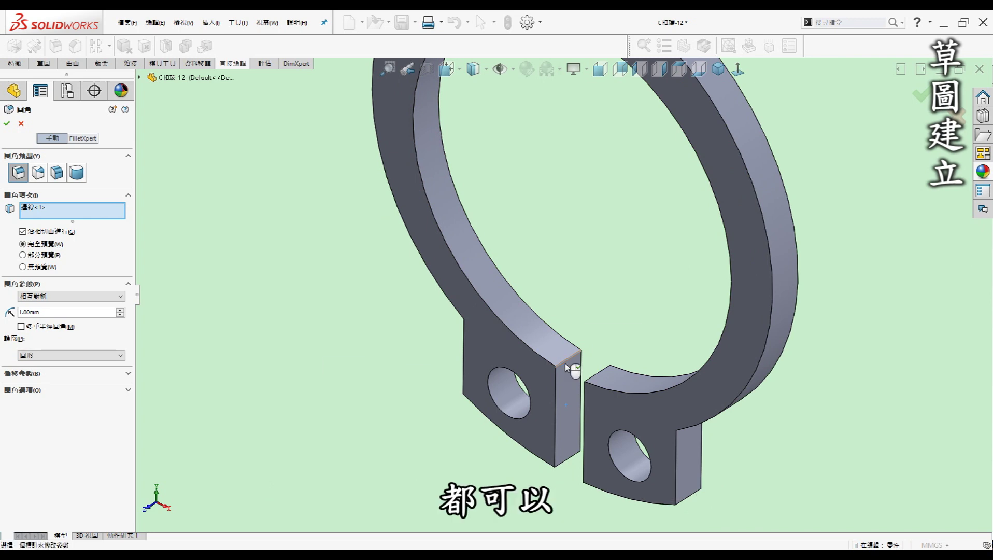
{"action": "mouse_move", "coordinate": [566, 366]}
{"action": "middle_mouse_down"}
{"action": "mouse_move", "coordinate": [594, 371]}
{"action": "mouse_move", "coordinate": [572, 292]}
{"action": "mouse_move", "coordinate": [490, 319]}
{"action": "middle_mouse_up"}
{"action": "left_click", "coordinate": [594, 371]}
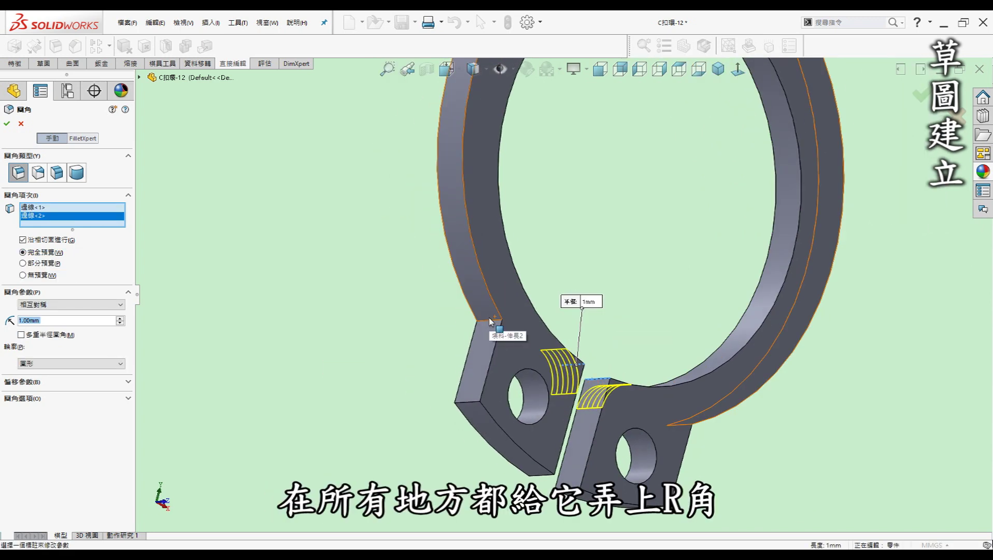
{"action": "left_click", "coordinate": [490, 321]}
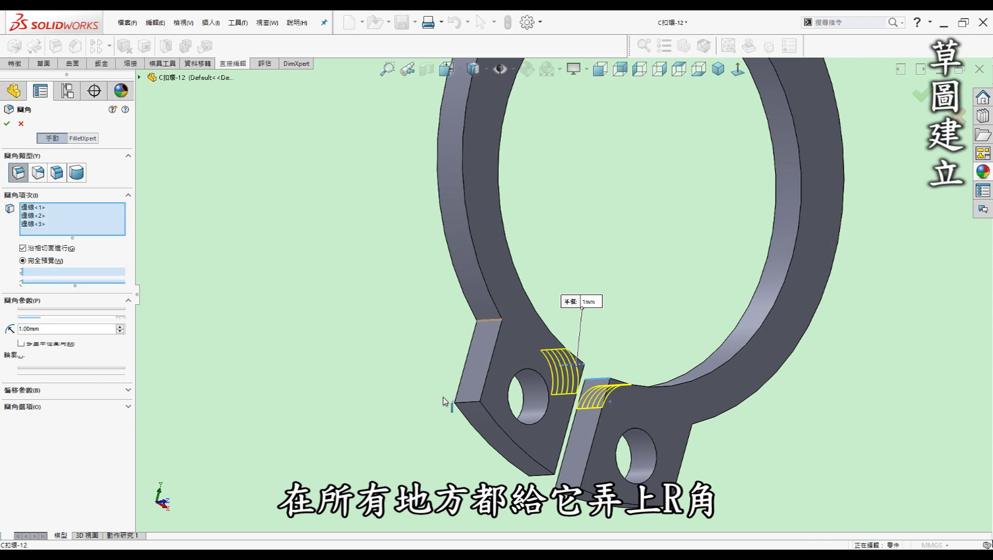
{"action": "left_click", "coordinate": [469, 407]}
Add the remaining four lug edges and accept the 1 mm fillets
{"action": "mouse_move", "coordinate": [469, 407]}
{"action": "middle_mouse_down"}
{"action": "mouse_move", "coordinate": [610, 497]}
{"action": "mouse_move", "coordinate": [611, 469]}
{"action": "middle_mouse_up"}
{"action": "left_click", "coordinate": [614, 468]}
{"action": "key", "text": "ctrl+1"}
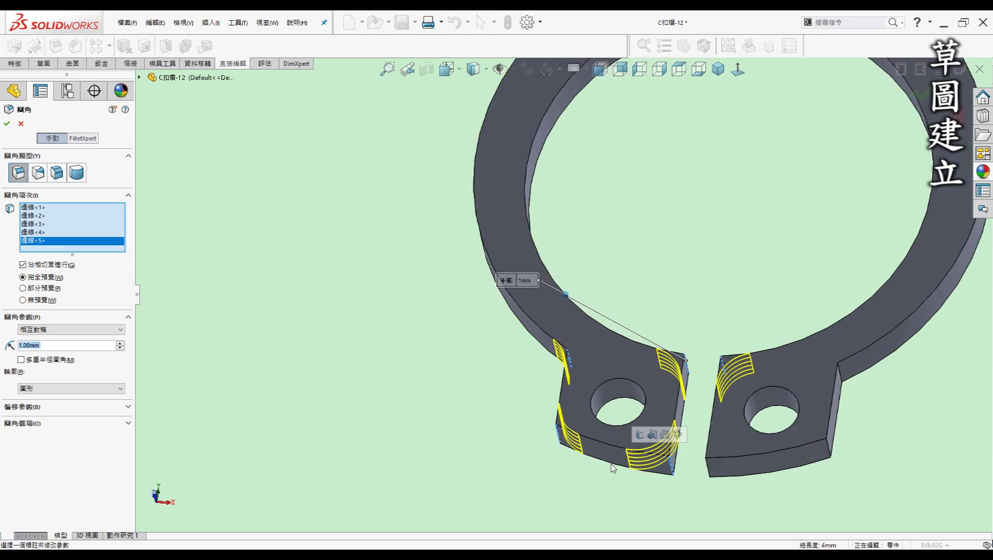
{"action": "left_click", "coordinate": [733, 466]}
{"action": "middle_click_drag", "start_coordinate": [733, 467], "coordinate": [762, 409]}
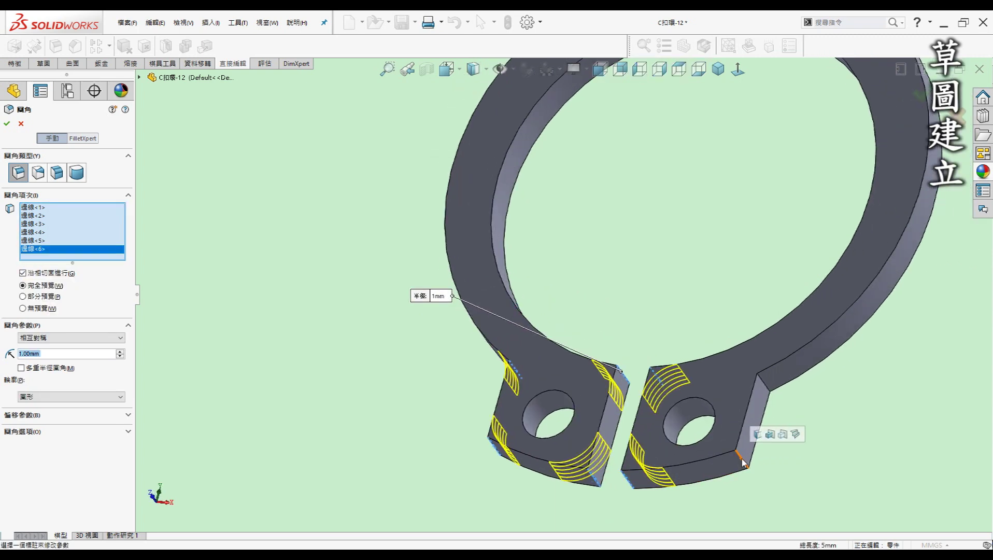
{"action": "left_click", "coordinate": [771, 392]}
{"action": "left_click", "coordinate": [771, 392]}
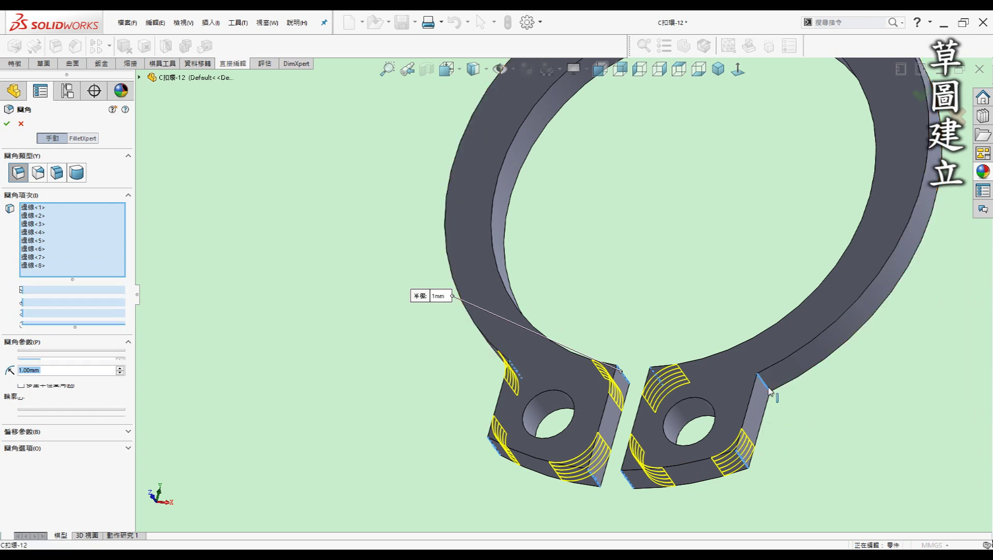
{"action": "scroll", "coordinate": [776, 394], "scroll_direction": "up", "scroll_amount": 3}
{"action": "middle_click_drag", "start_coordinate": [776, 394], "coordinate": [776, 395]}
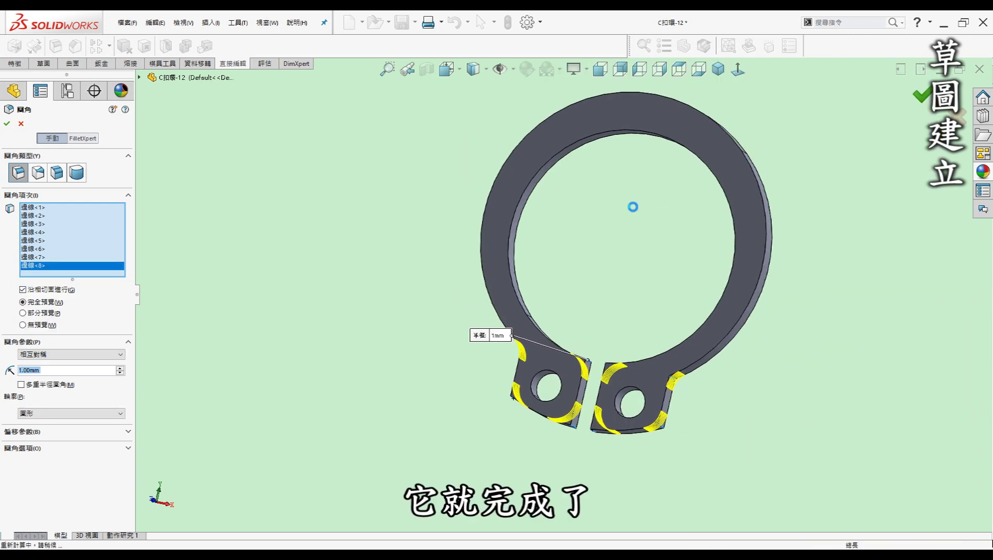
{"action": "left_click", "coordinate": [922, 95]}
{"action": "left_click", "coordinate": [718, 69]}
{"action": "key", "text": "ctrl+1"}
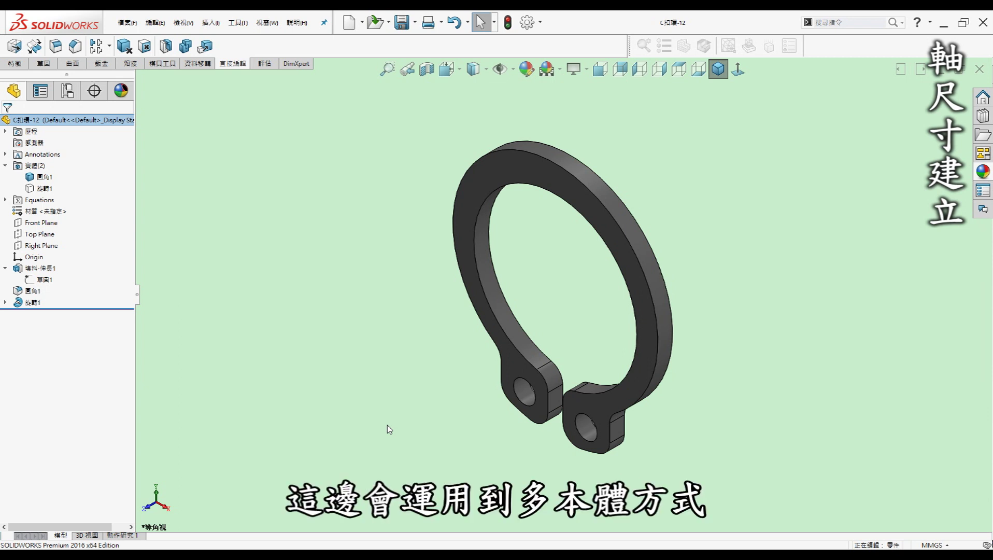
Show the hidden shaft body 旋轉1 and rotate the view to check the ring's fit
{"action": "left_click", "coordinate": [44, 189]}
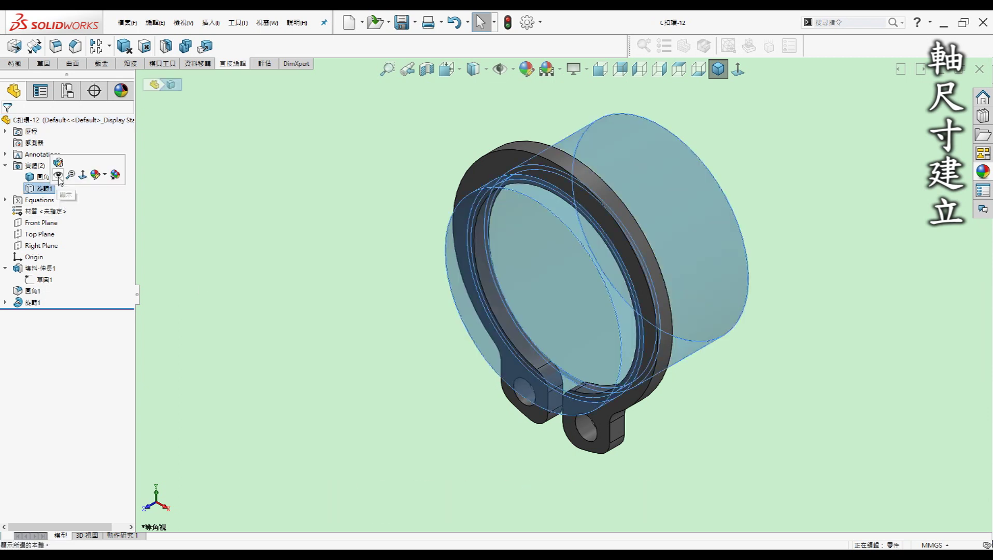
{"action": "left_click", "coordinate": [318, 240]}
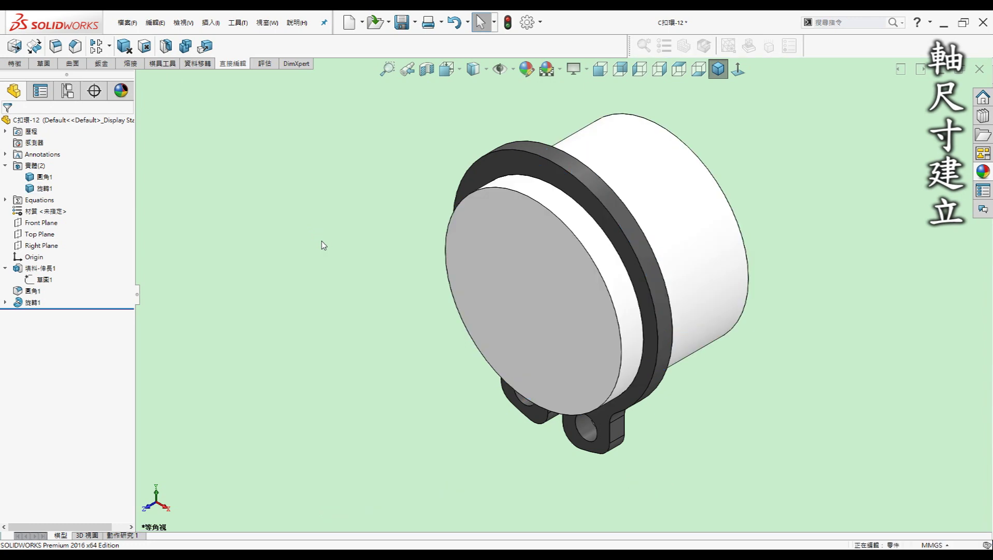
{"action": "key", "text": "Left"}
{"action": "key", "text": "Left"}
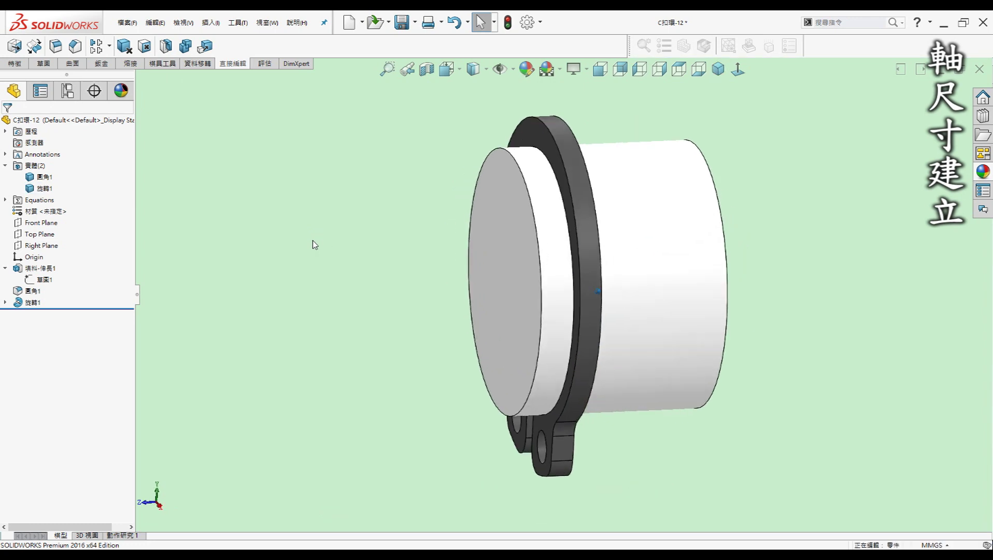
{"action": "key", "text": "Left"}
{"action": "key", "text": "Left"}
{"action": "key", "text": "Left"}
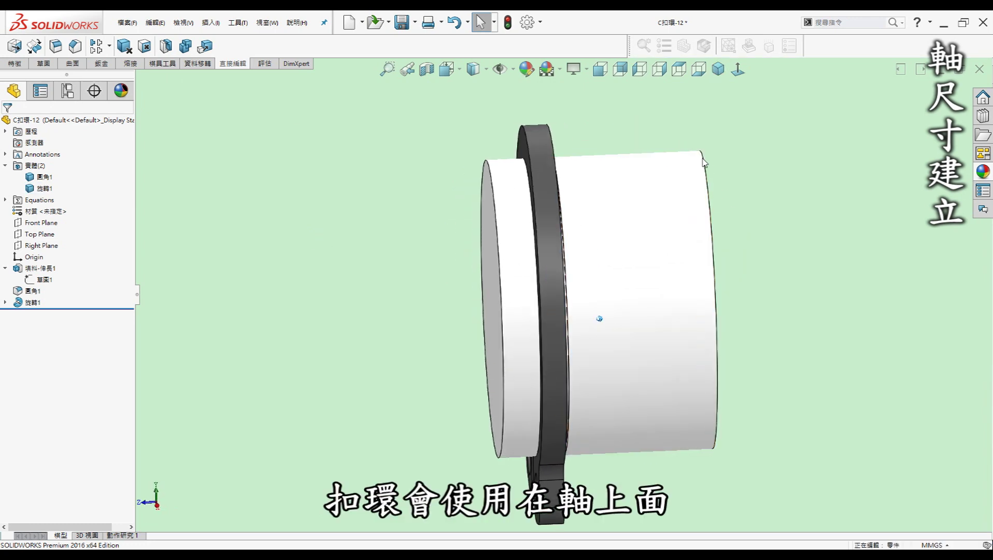
{"action": "key", "text": "Left"}
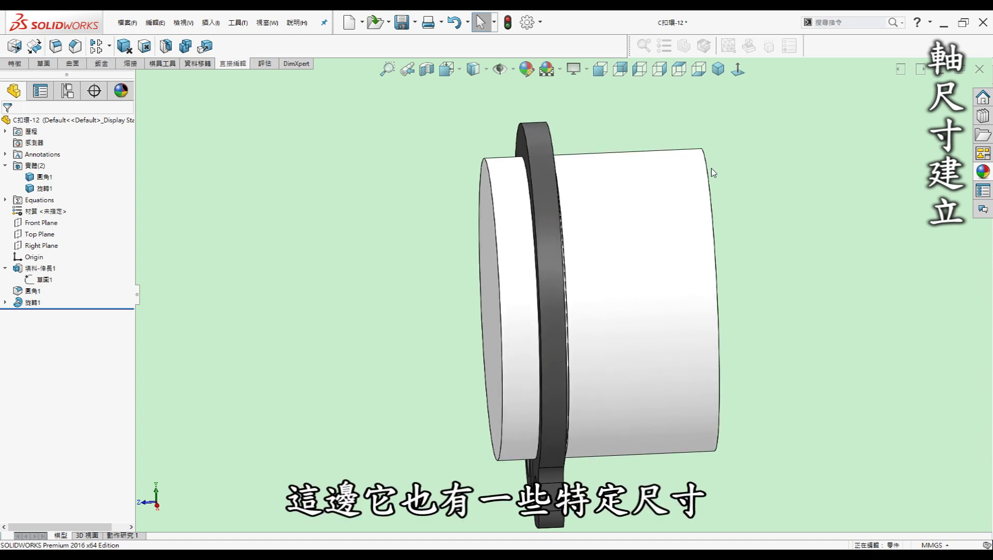
{"action": "key", "text": "Right"}
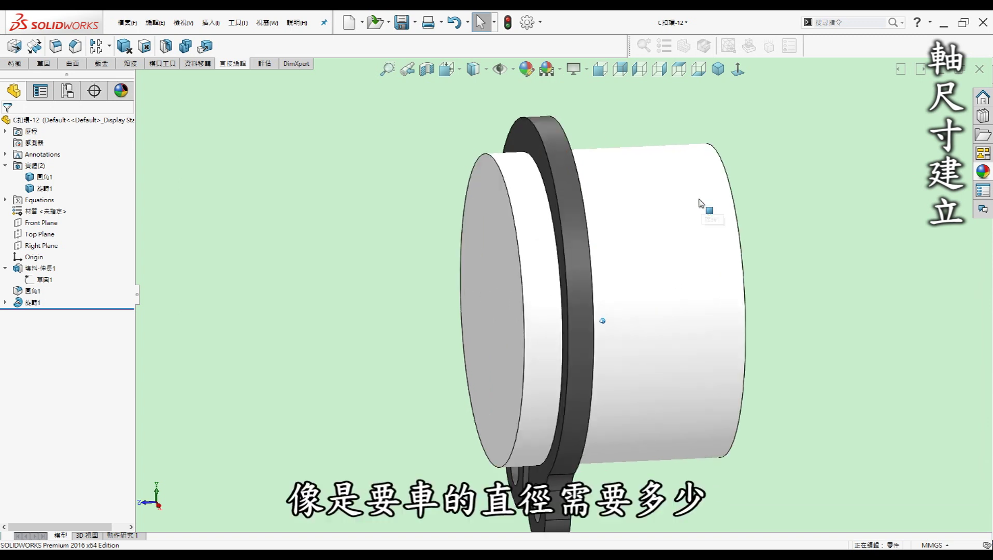
{"action": "key", "text": "Left"}
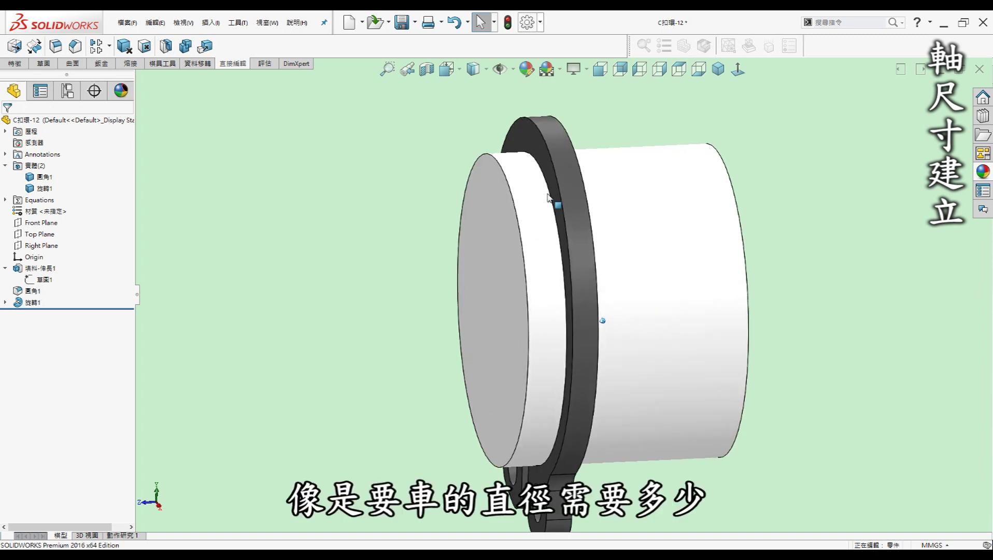
{"action": "key", "text": "Left"}
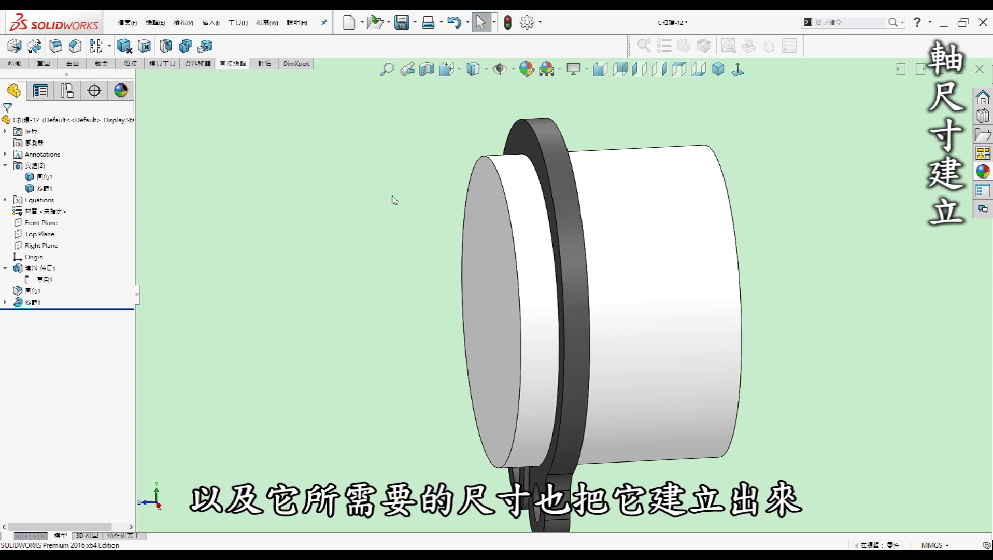
Section the model on the Right Plane to inspect the groove, then turn the section off
{"action": "left_click", "coordinate": [427, 70]}
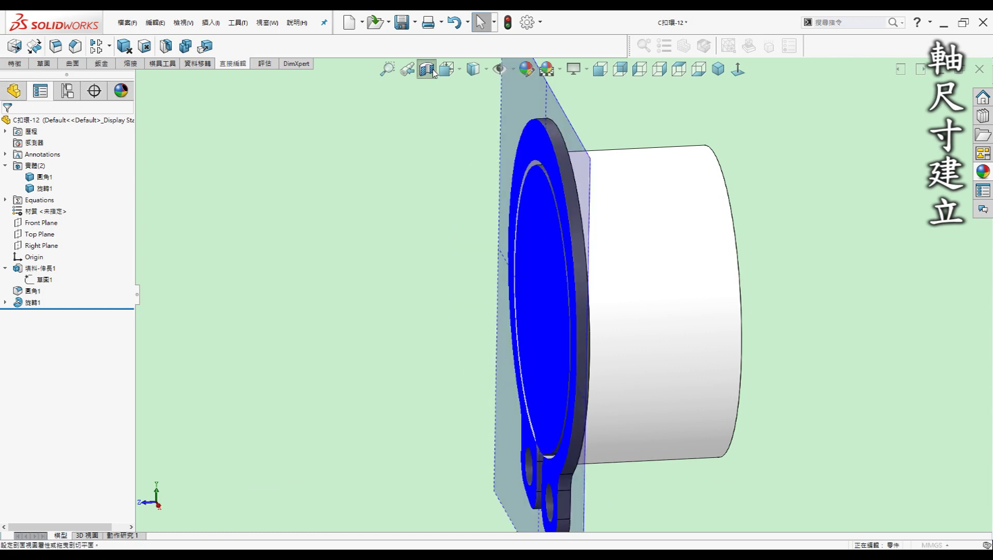
{"action": "left_click", "coordinate": [54, 220]}
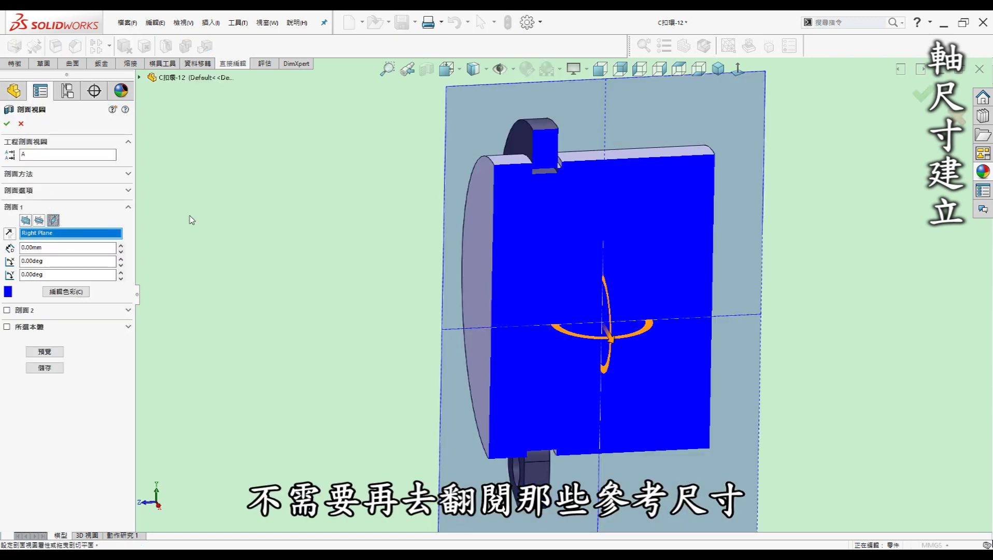
{"action": "left_click", "coordinate": [7, 124]}
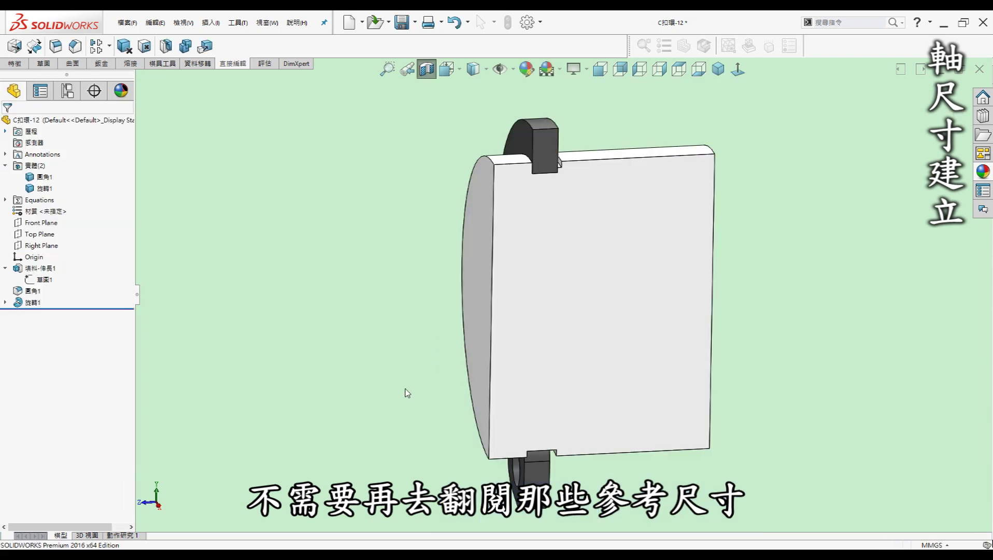
{"action": "mouse_move", "coordinate": [407, 393]}
{"action": "middle_mouse_down"}
{"action": "mouse_move", "coordinate": [568, 184]}
{"action": "mouse_move", "coordinate": [556, 211]}
{"action": "middle_mouse_up"}
{"action": "scroll", "coordinate": [568, 184], "scroll_direction": "down", "scroll_amount": 5}
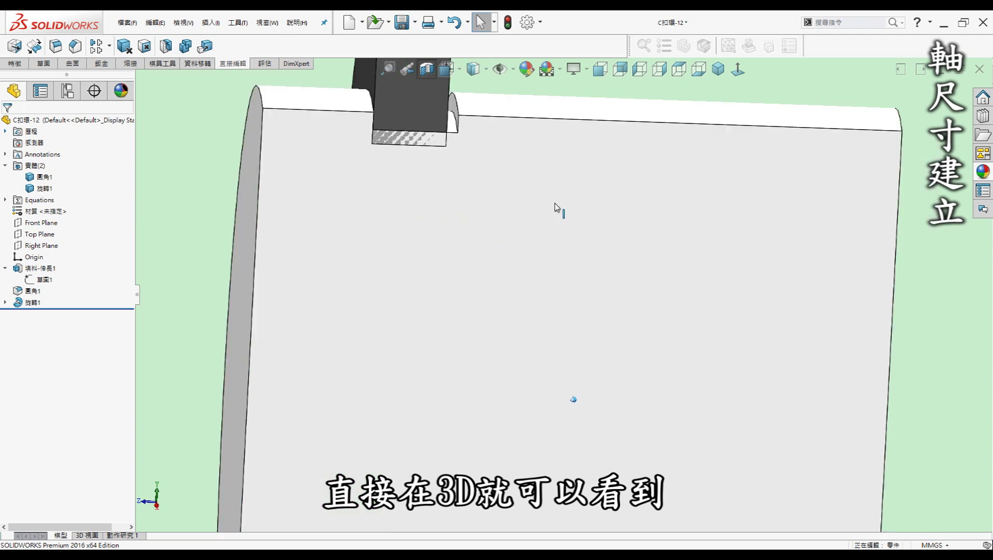
{"action": "scroll", "coordinate": [454, 226], "scroll_direction": "up", "scroll_amount": 3}
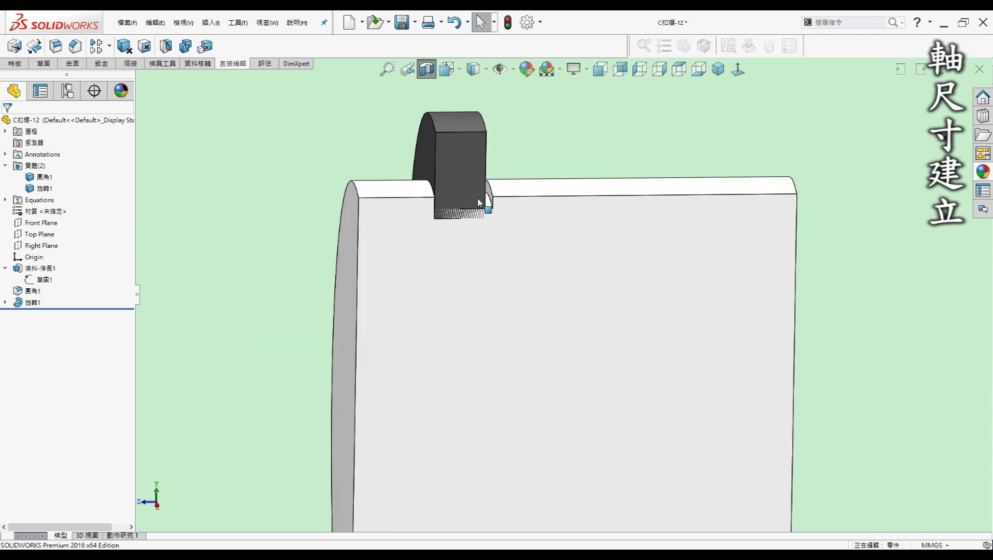
{"action": "scroll", "coordinate": [488, 206], "scroll_direction": "up", "scroll_amount": 2}
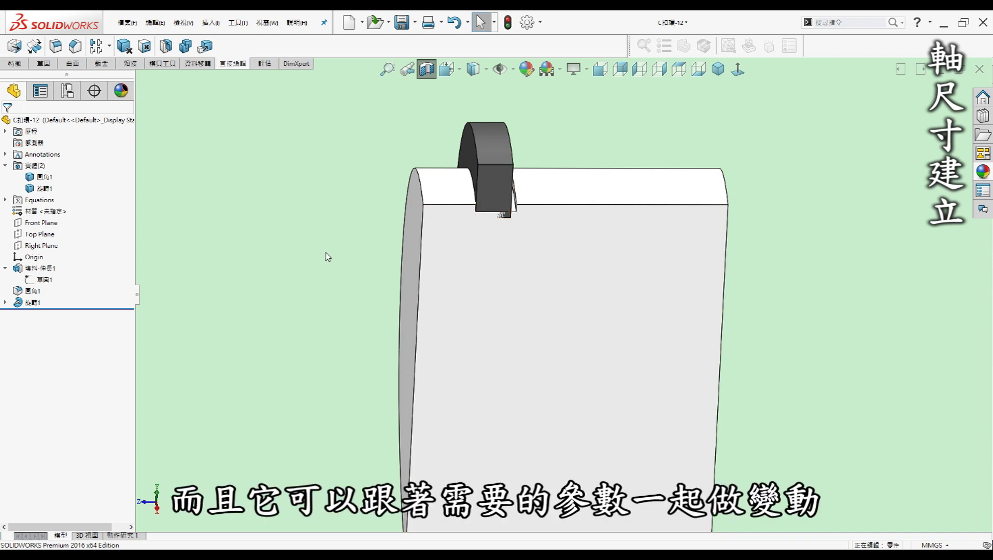
{"action": "left_click", "coordinate": [436, 74]}
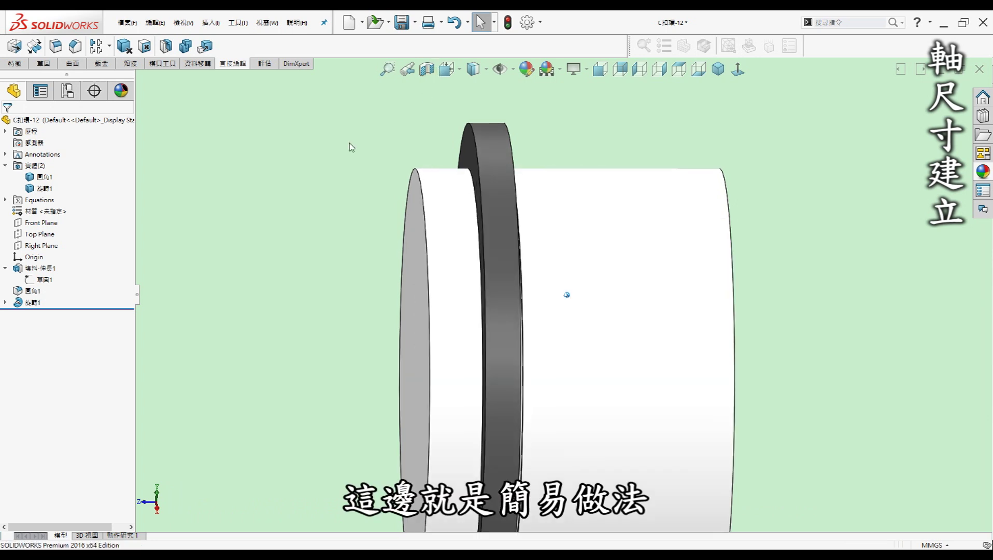
Expand the shaft revolve 旋轉1 and open its sketch 草圖3 for editing
{"action": "left_click", "coordinate": [7, 304]}
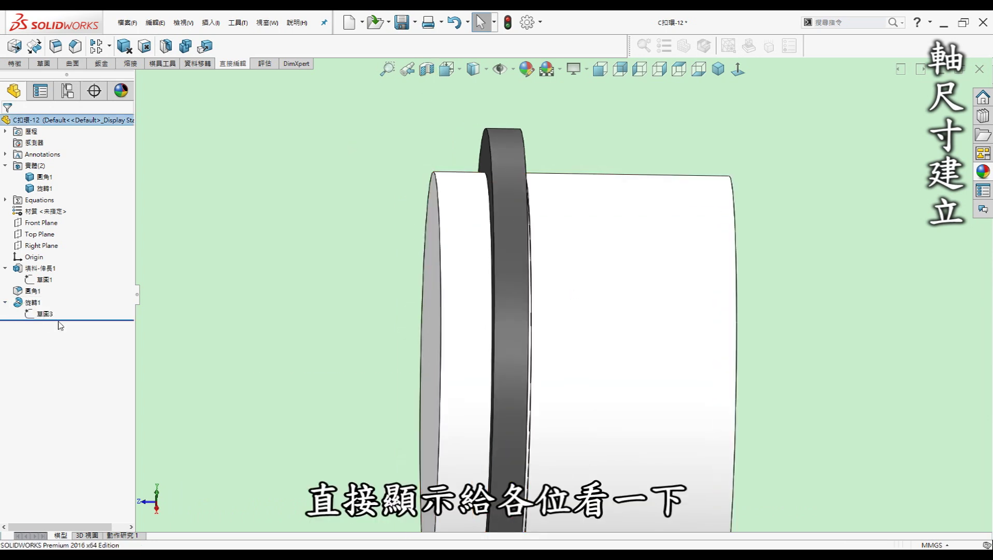
{"action": "left_click", "coordinate": [718, 69]}
{"action": "left_click", "coordinate": [46, 189]}
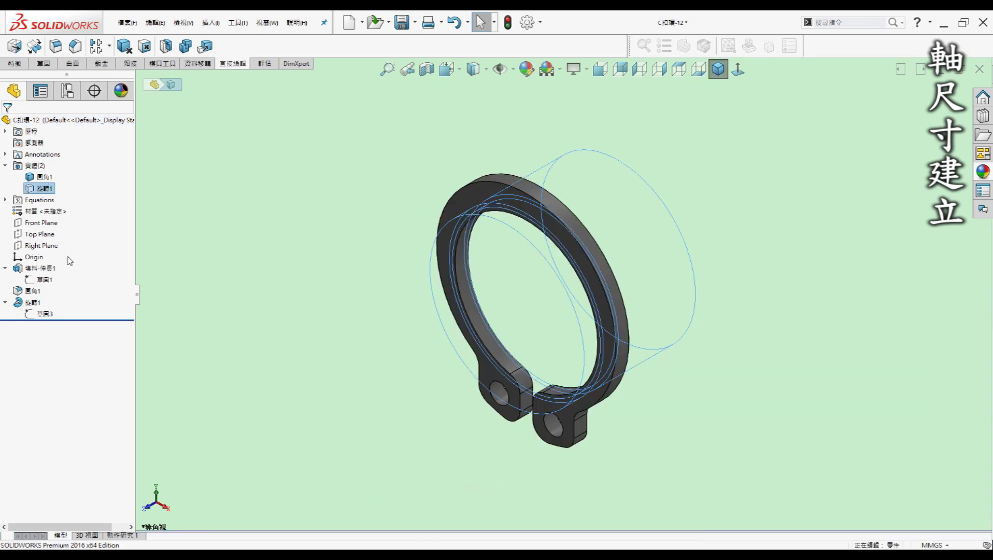
{"action": "left_click", "coordinate": [41, 245]}
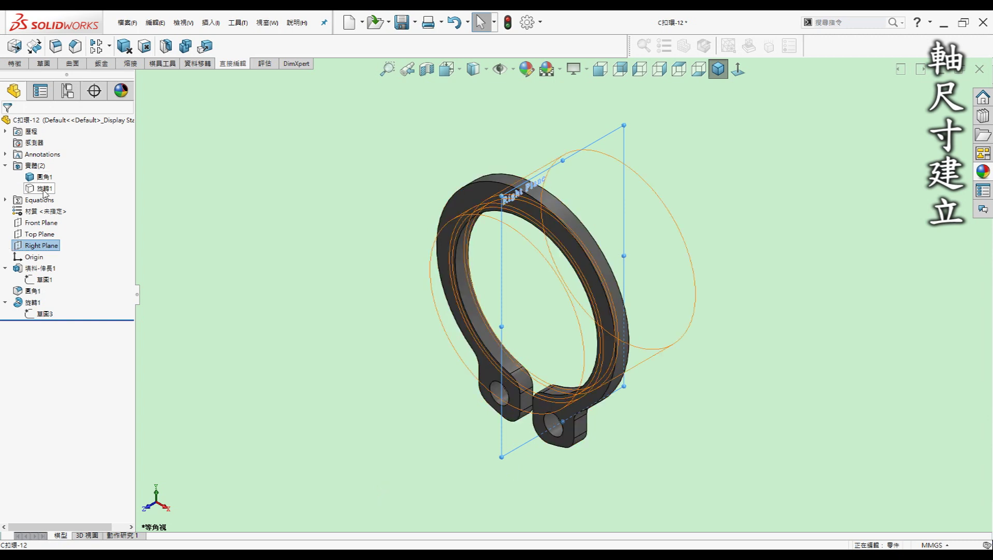
{"action": "left_click", "coordinate": [44, 188]}
{"action": "left_click", "coordinate": [45, 314]}
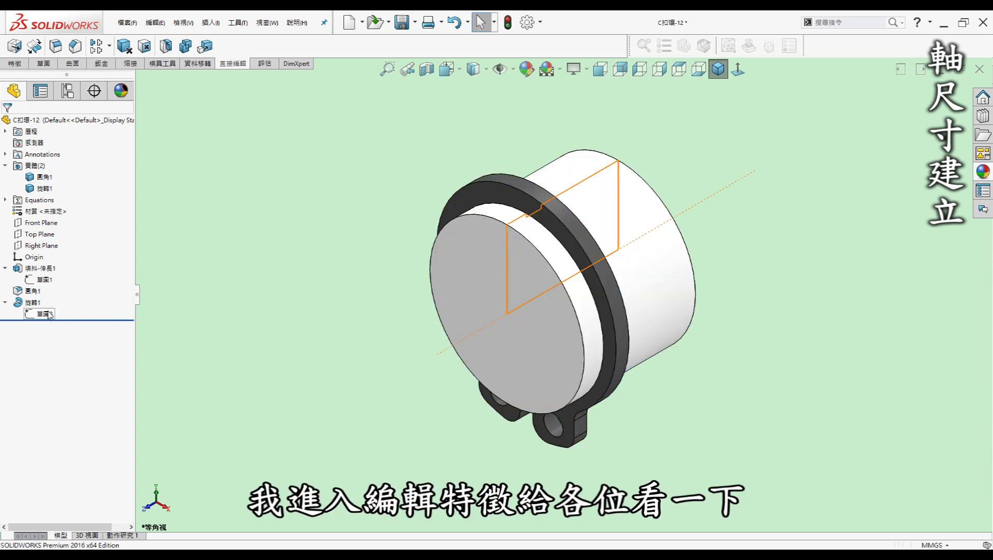
In Normal To view, make the two top shaft lines beside the ring collinear
{"action": "left_click", "coordinate": [738, 71]}
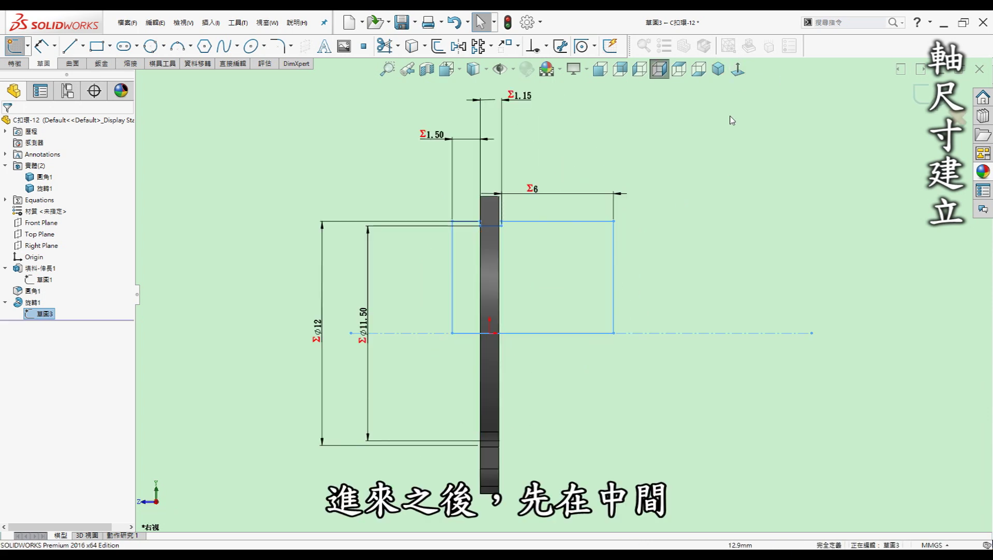
{"action": "left_click", "coordinate": [750, 145]}
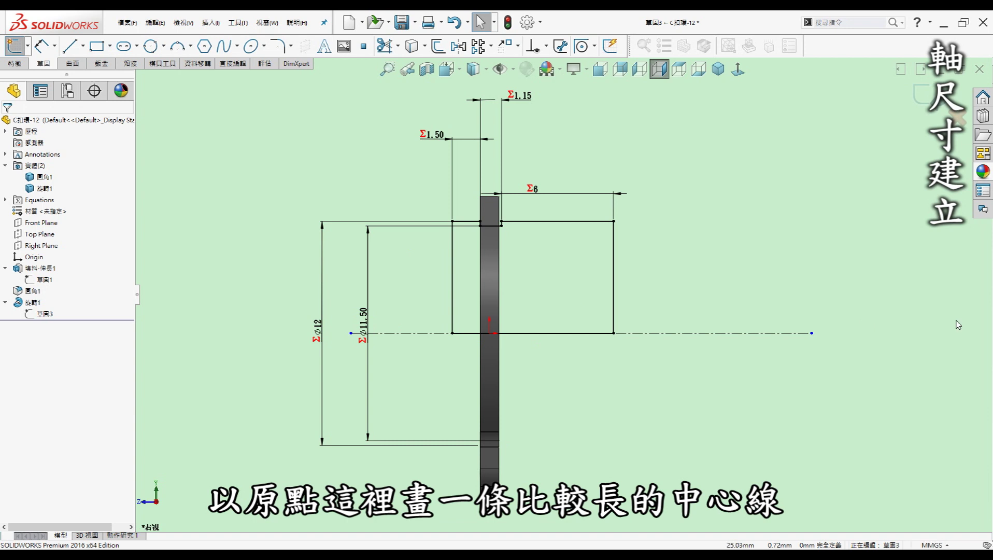
{"action": "scroll", "coordinate": [480, 228], "scroll_direction": "down", "scroll_amount": 2}
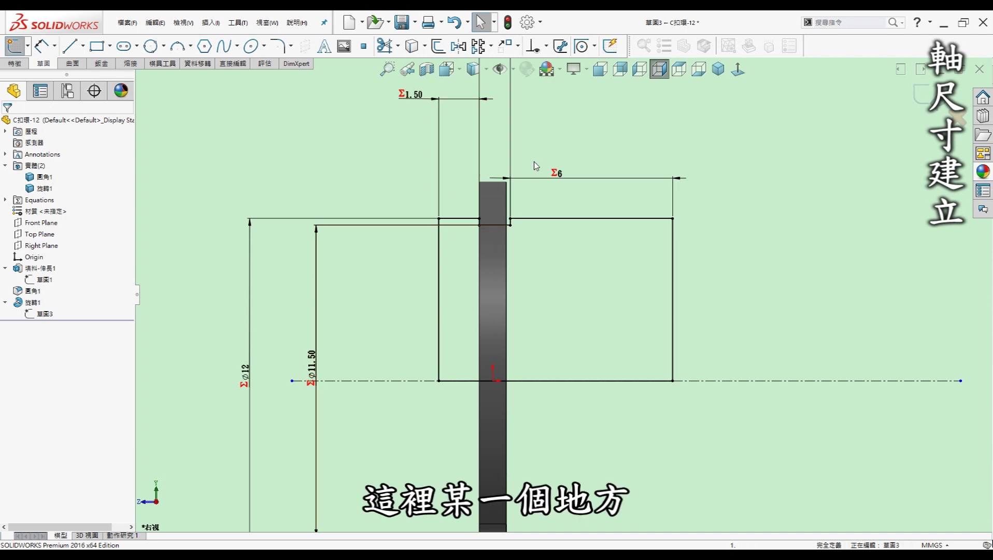
{"action": "left_click", "coordinate": [493, 196]}
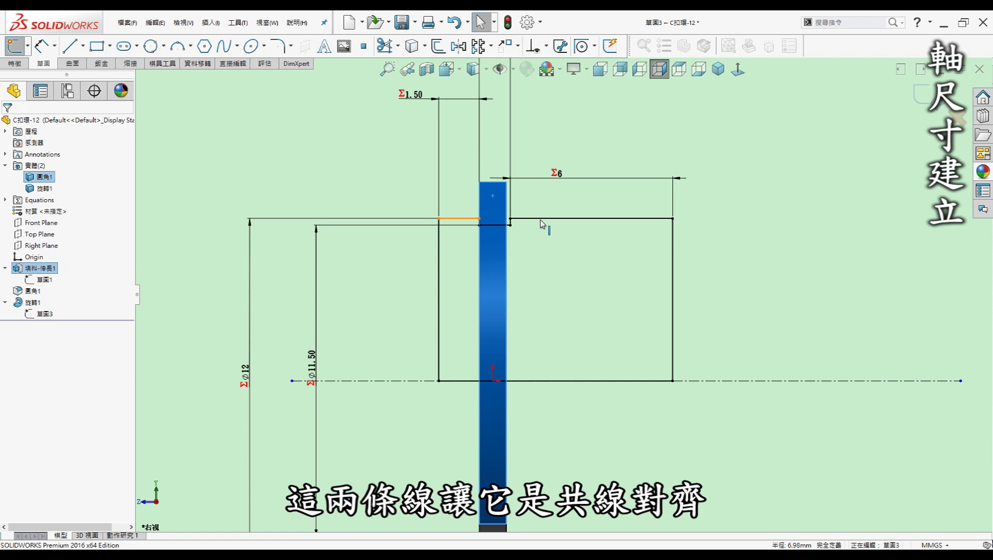
{"action": "left_click", "coordinate": [542, 219], "text": "ctrl"}
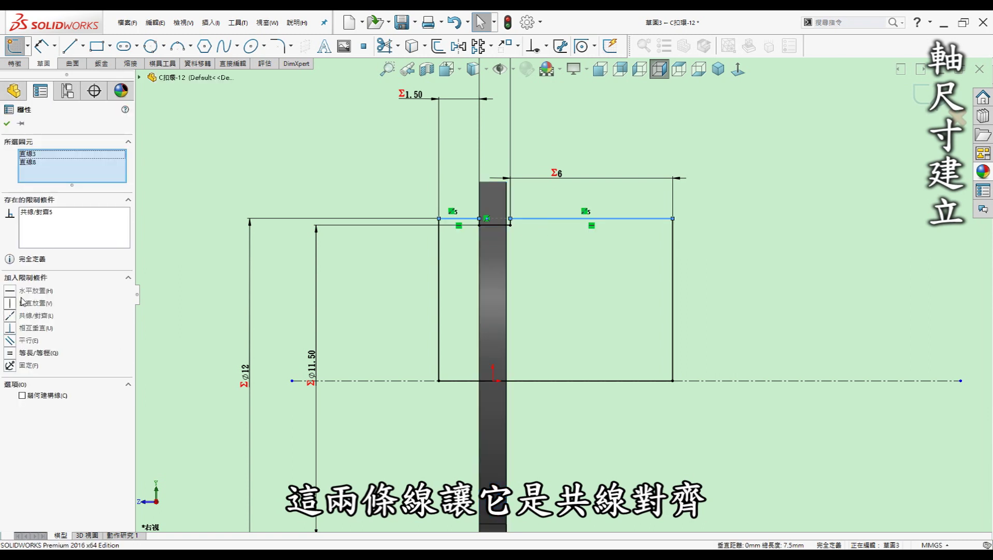
{"action": "left_click", "coordinate": [757, 273]}
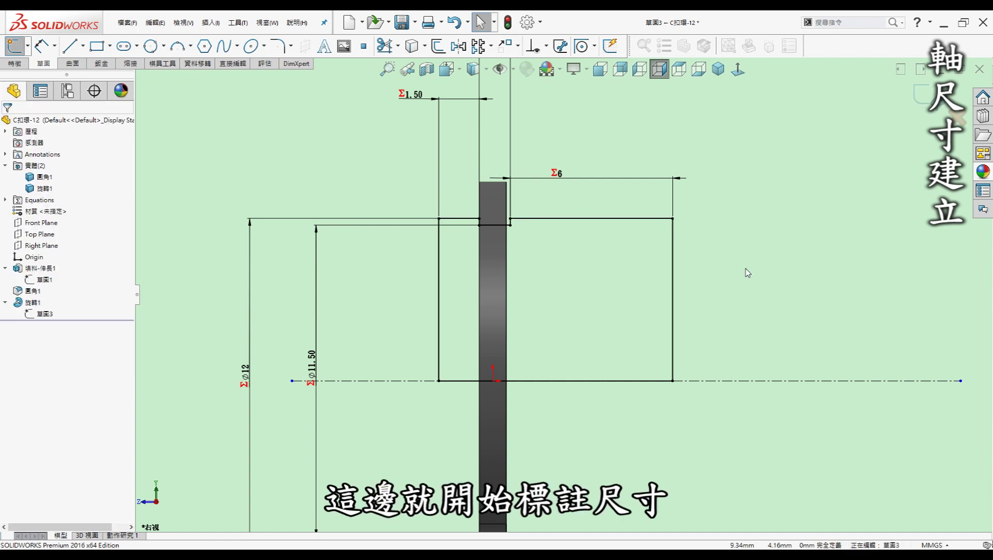
Review the 草圖3 dimension equations tied to d1, d2, d5, m and n, closing without changes
{"action": "key", "text": "f"}
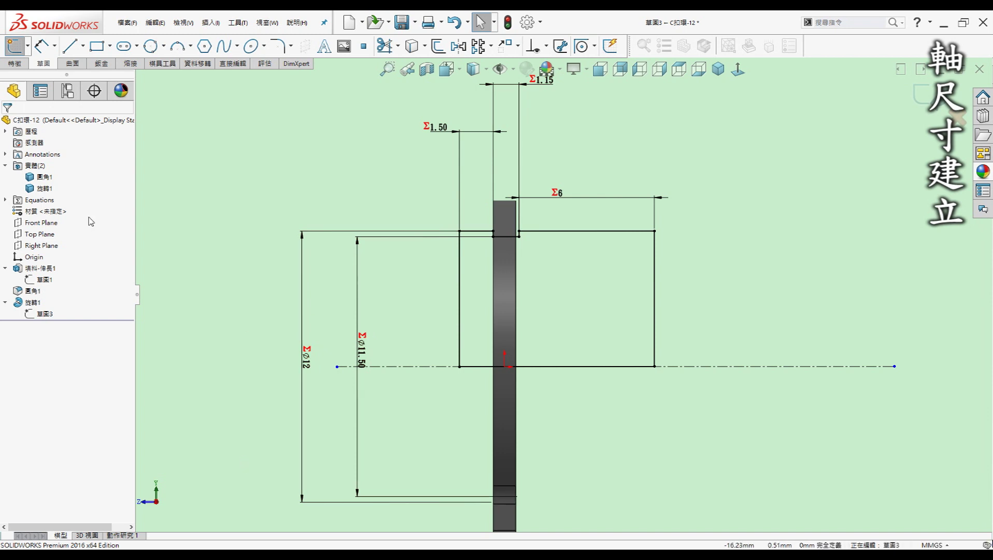
{"action": "scroll", "coordinate": [539, 204], "scroll_direction": "up", "scroll_amount": 3}
{"action": "scroll", "coordinate": [500, 176], "scroll_direction": "down", "scroll_amount": 2}
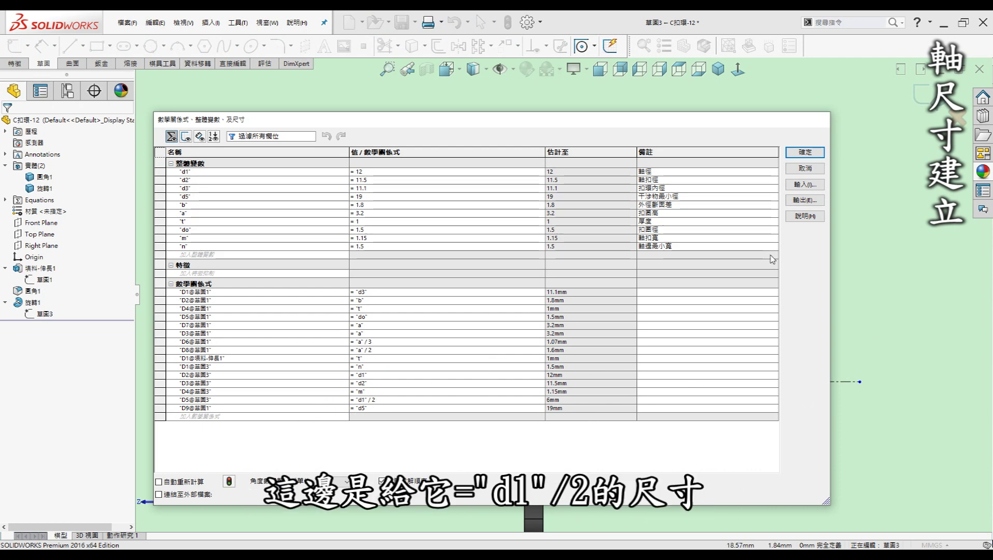
{"action": "left_click", "coordinate": [802, 170]}
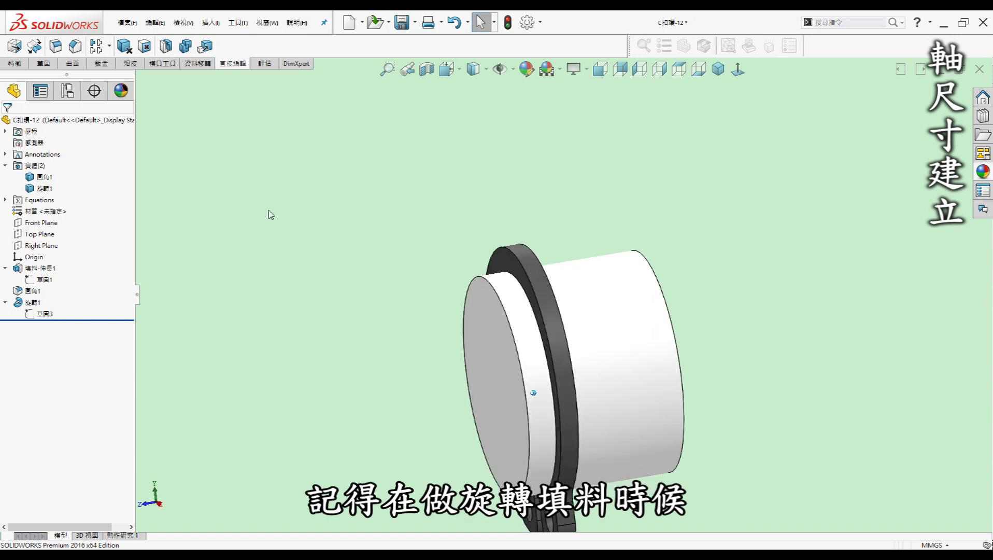
Re-accept revolve 旋轉1 with Merge result left unchecked so shaft and circlip stay separate
{"action": "left_click", "coordinate": [29, 302]}
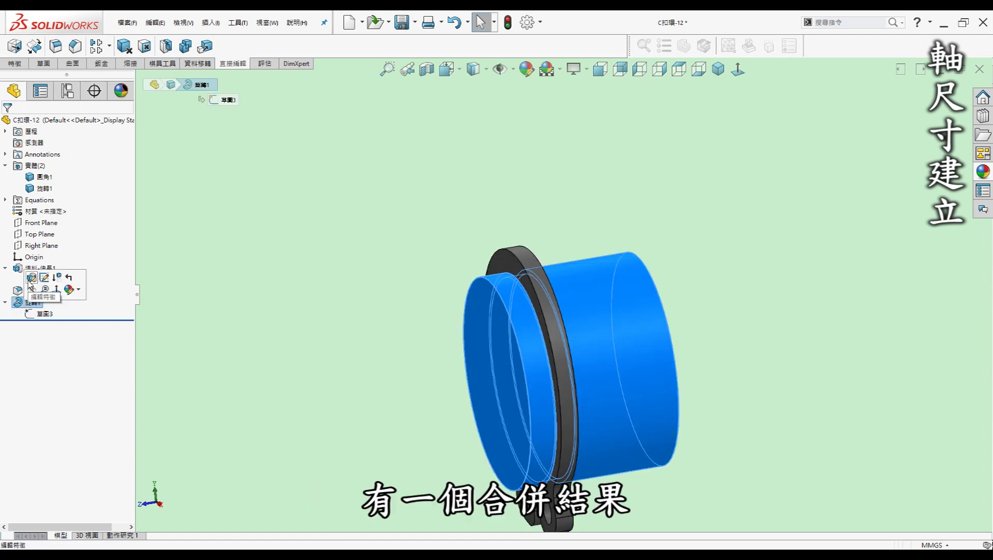
{"action": "left_click", "coordinate": [32, 278]}
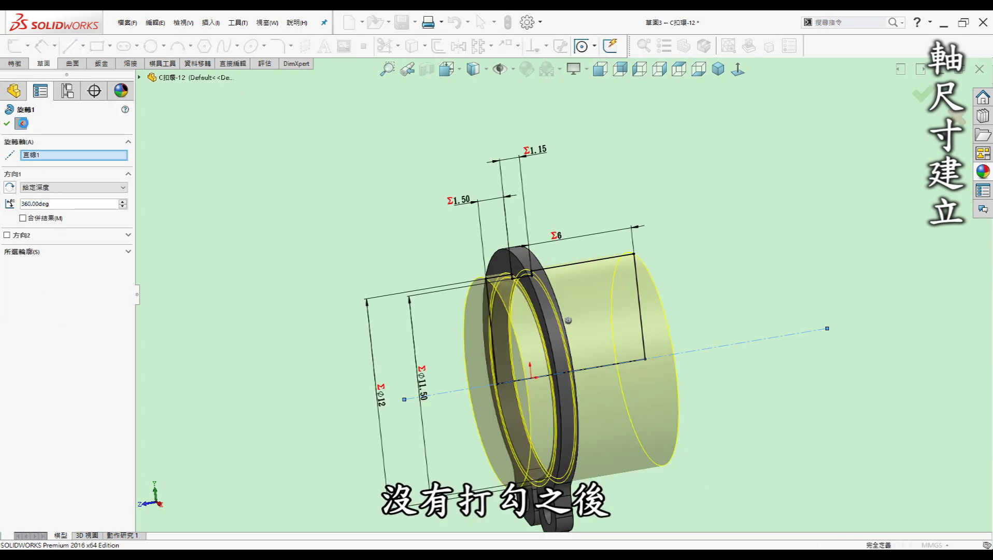
{"action": "key", "text": "Return"}
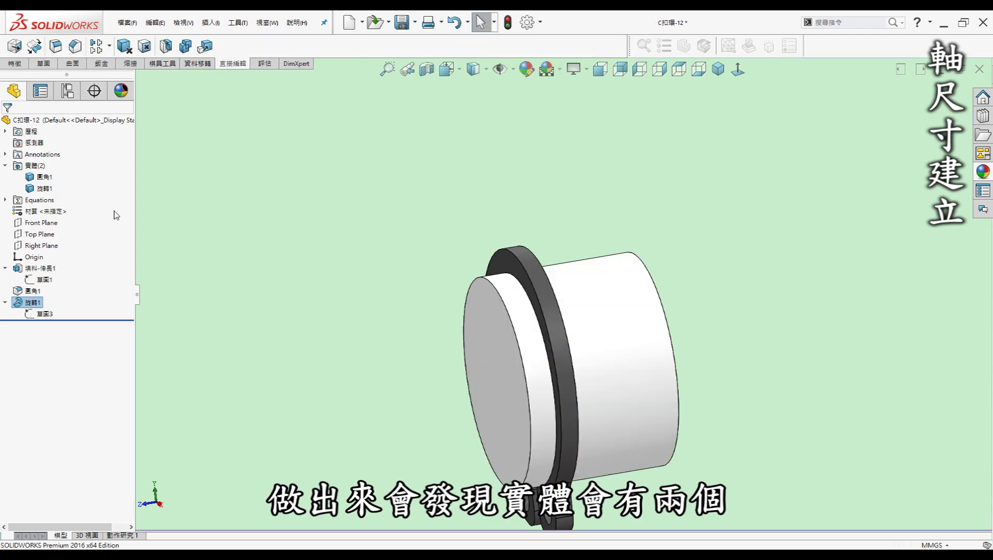
Inspect the circlip's fit on the shaft, then hide the shaft body
{"action": "middle_click_drag", "start_coordinate": [346, 220], "coordinate": [407, 190]}
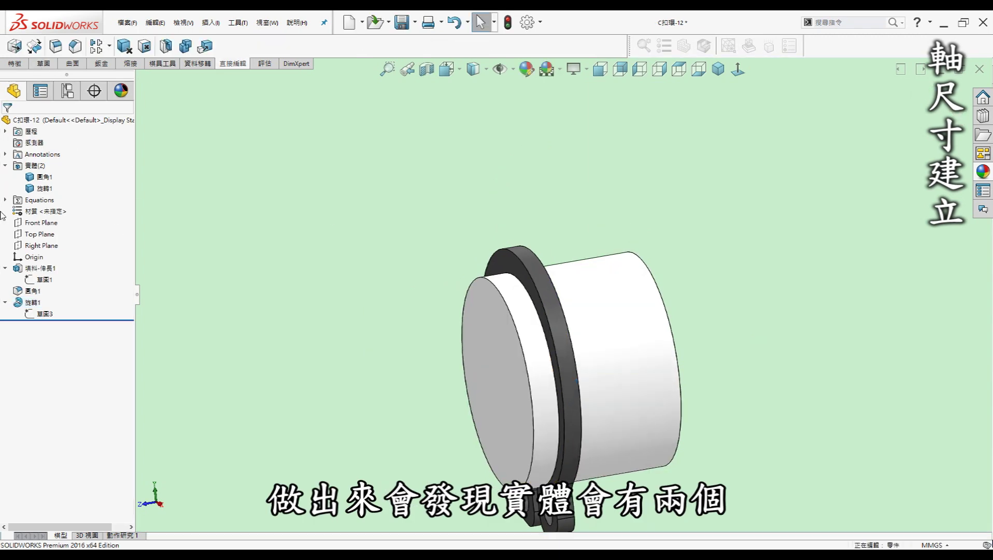
{"action": "key", "text": "Left"}
{"action": "key", "text": "Left"}
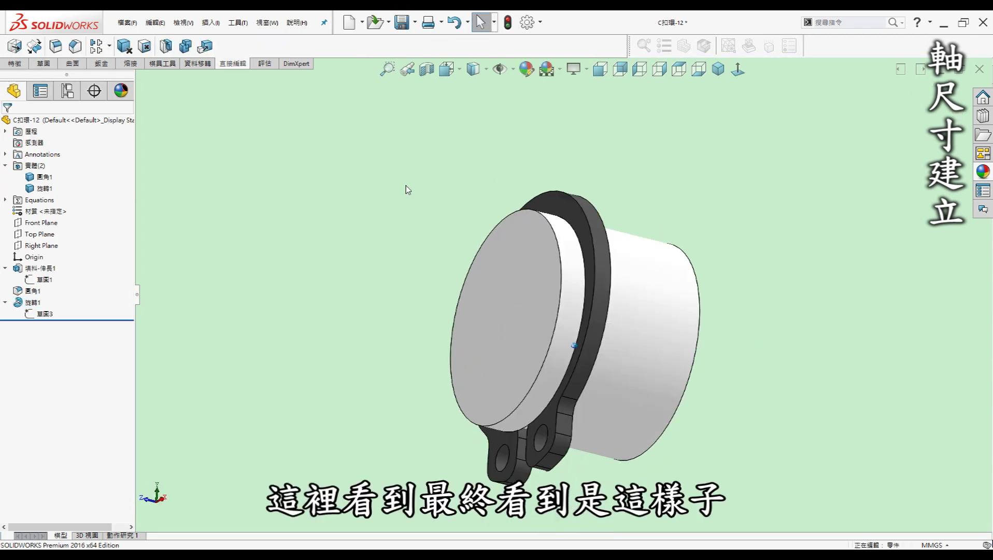
{"action": "key", "text": "Left"}
{"action": "key", "text": "Left"}
{"action": "key", "text": "Left"}
{"action": "key", "text": "Left"}
{"action": "key", "text": "Left"}
{"action": "key", "text": "Left"}
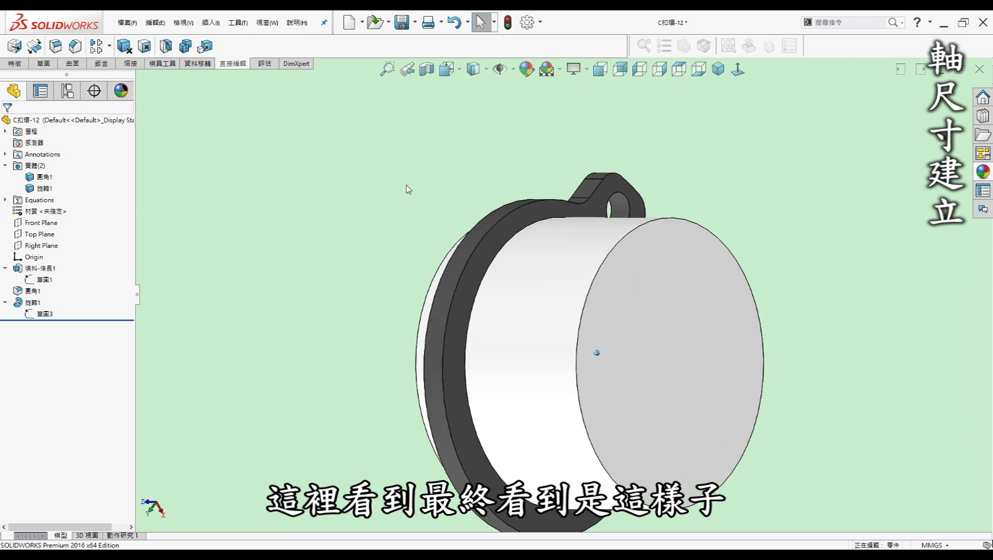
{"action": "key", "text": "Left"}
{"action": "key", "text": "Left"}
{"action": "left_click", "coordinate": [42, 188]}
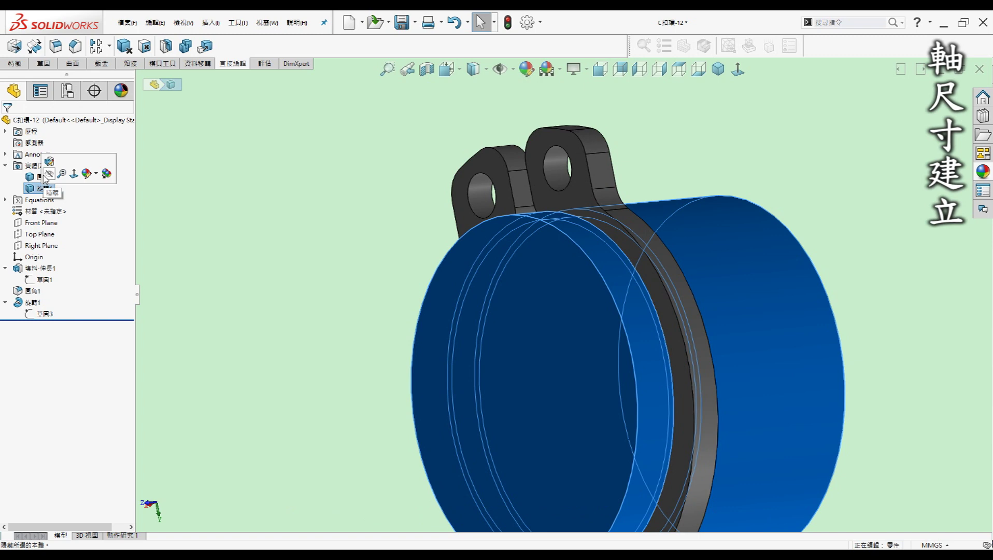
{"action": "key", "text": "Tab"}
{"action": "left_click", "coordinate": [261, 267]}
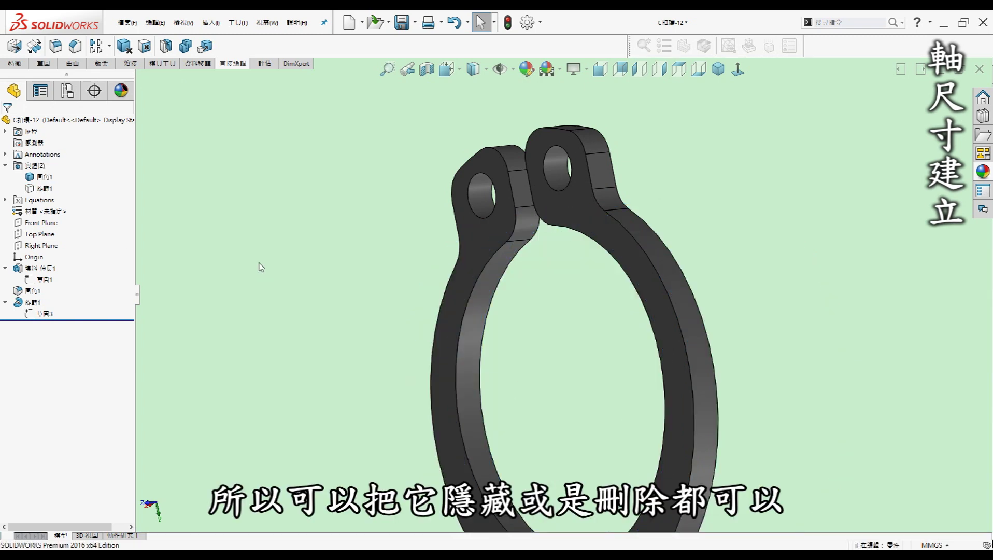
Return to isometric view, save the part, and bring up the equations table
{"action": "key", "text": "ctrl+7"}
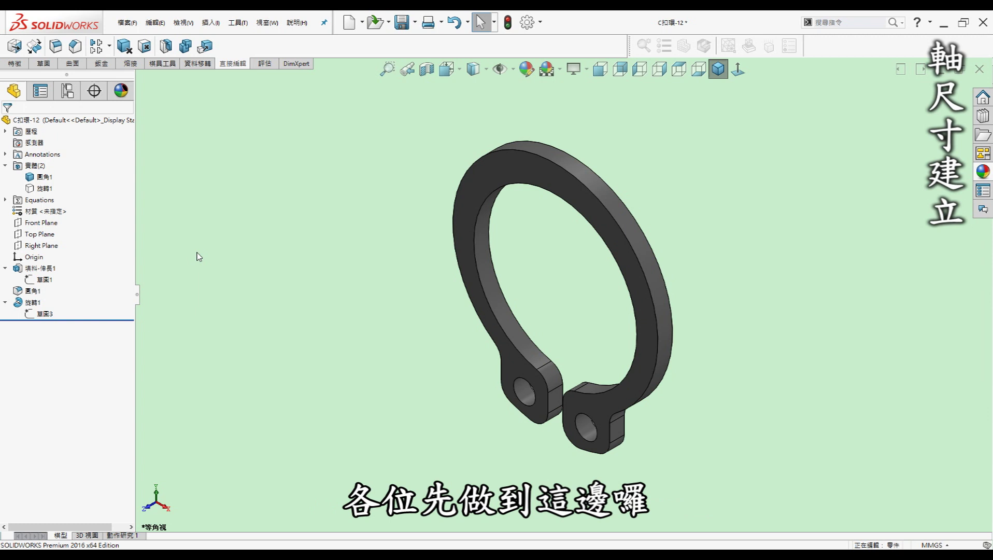
{"action": "key", "text": "ctrl+s"}
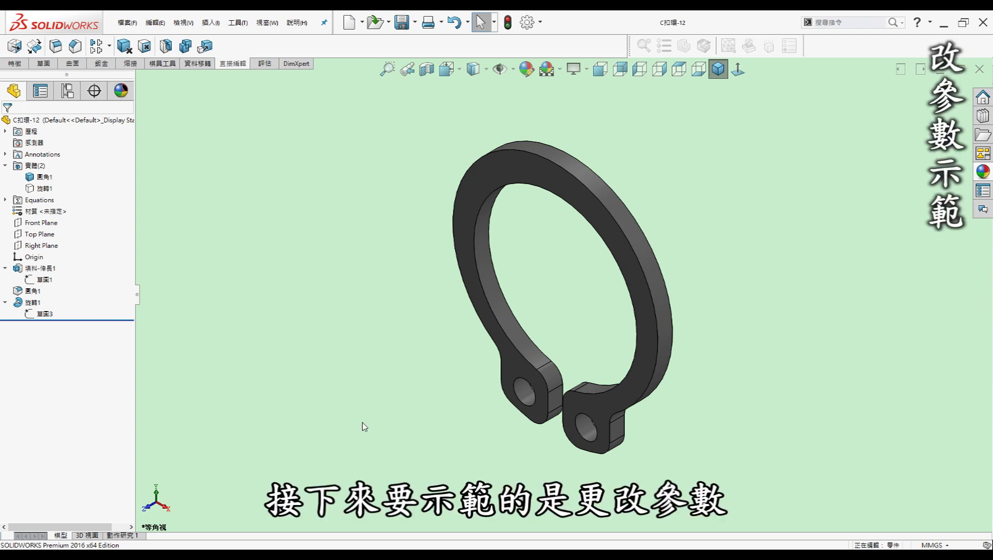
{"action": "middle_click_drag", "start_coordinate": [432, 465], "coordinate": [427, 445]}
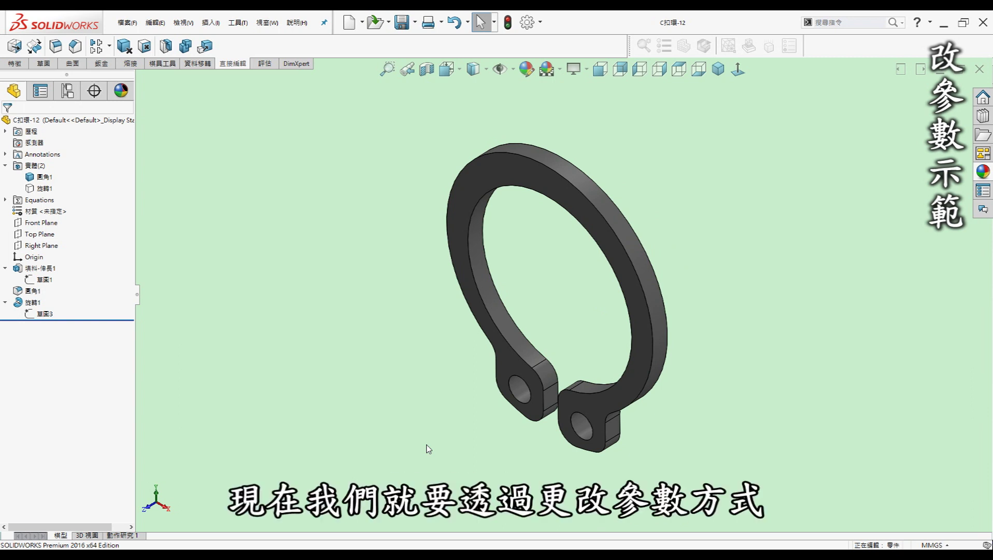
{"action": "key", "text": "ctrl+e"}
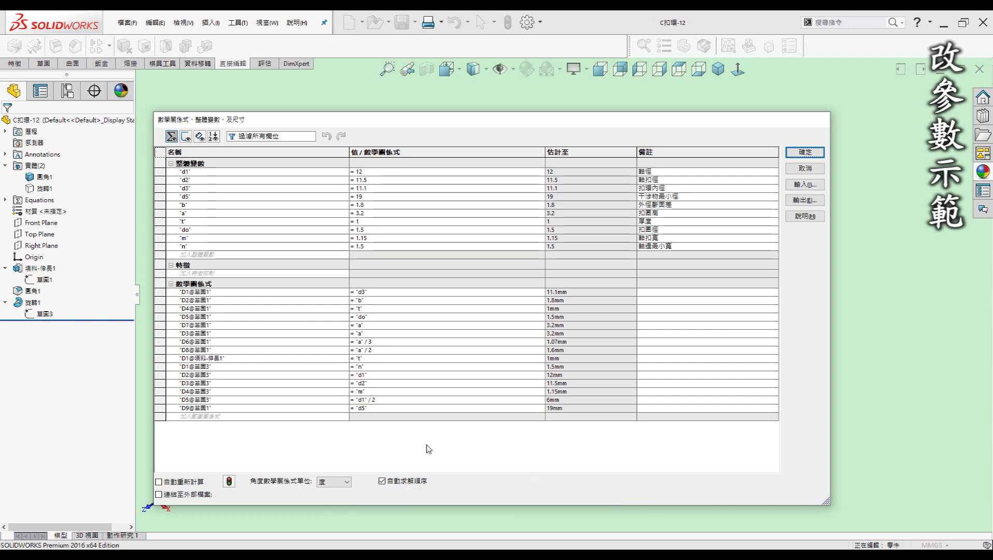
Set the global variables d1 to 30, d2 to 28.6 and d3 to 27.9
{"action": "left_click", "coordinate": [378, 171]}
{"action": "type", "text": "3"}
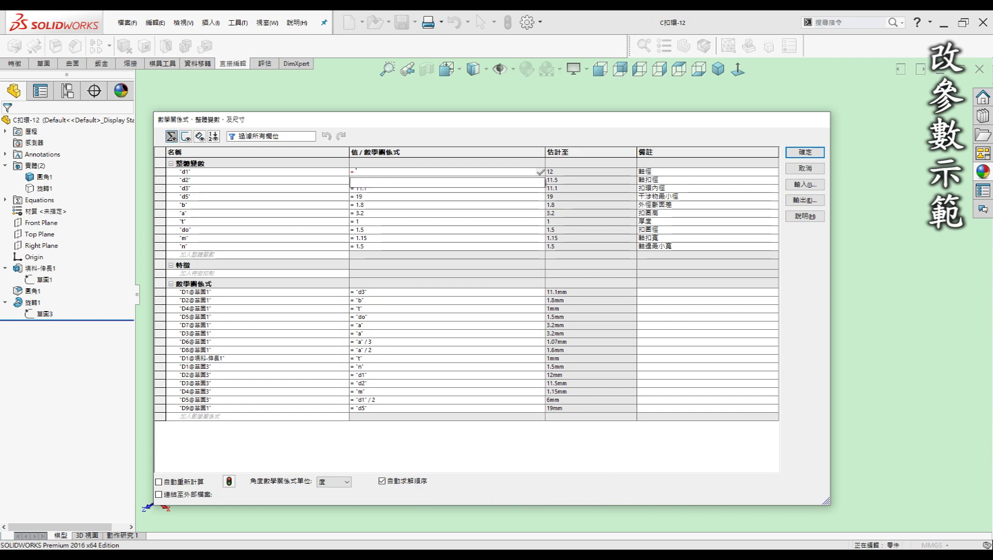
{"action": "type", "text": "0"}
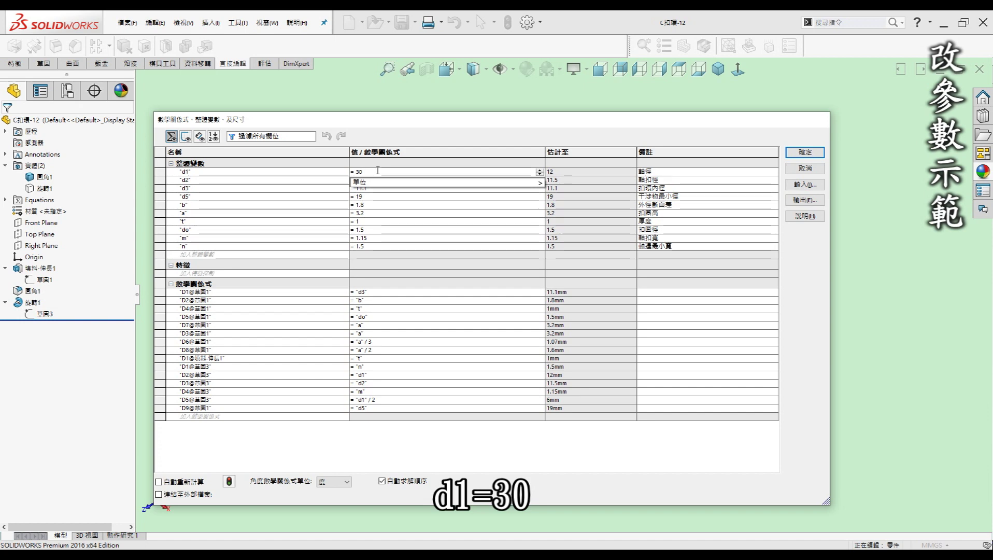
{"action": "key", "text": "Return"}
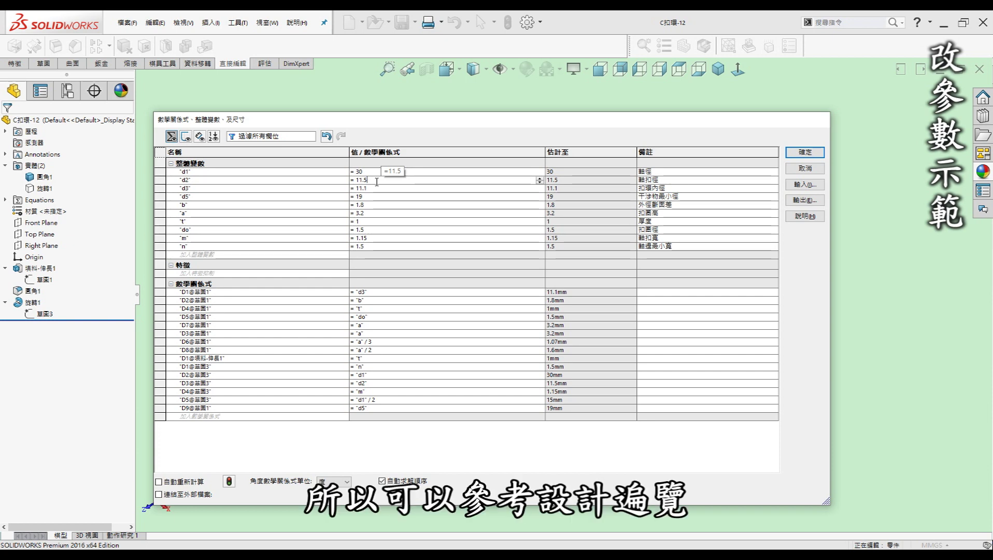
{"action": "key", "text": "BackSpace"}
{"action": "key", "text": "BackSpace"}
{"action": "key", "text": "BackSpace"}
{"action": "key", "text": "BackSpace"}
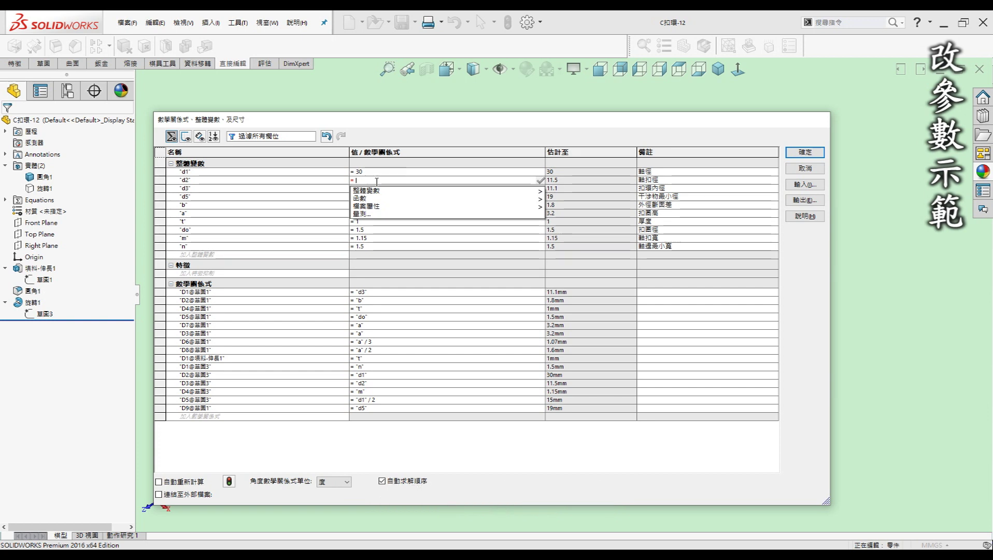
{"action": "type", "text": "\"28.6"}
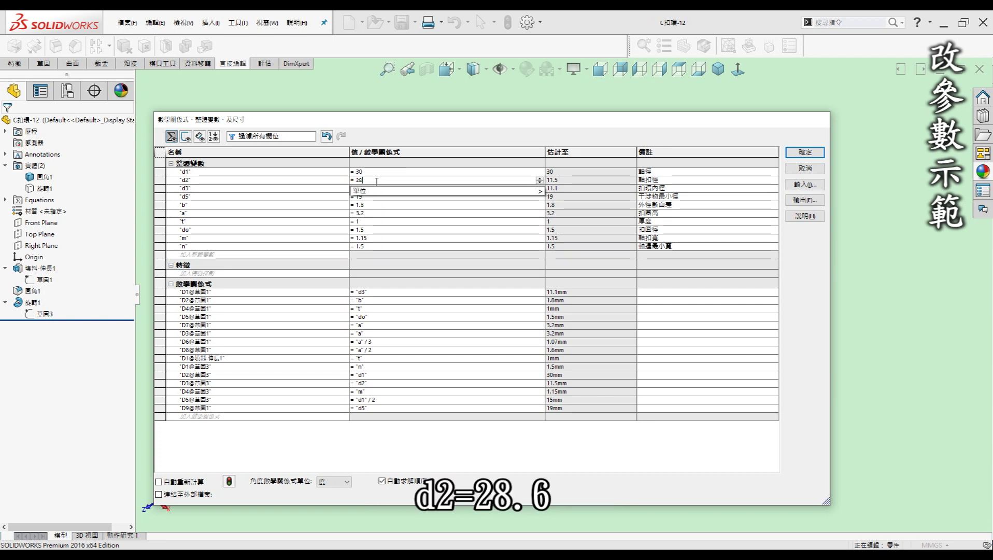
{"action": "key", "text": "Tab"}
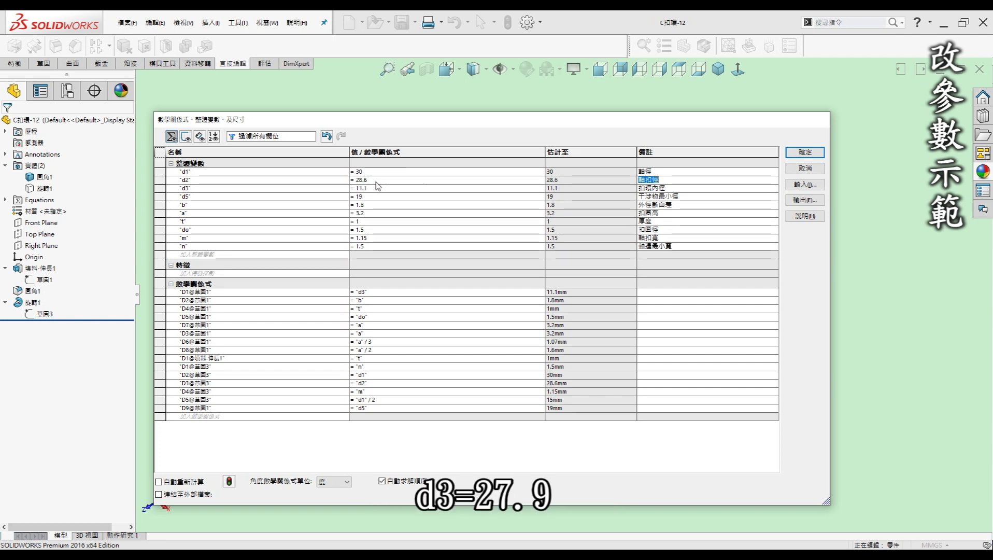
{"action": "left_click", "coordinate": [377, 188]}
{"action": "key", "text": "BackSpace"}
{"action": "key", "text": "BackSpace"}
{"action": "key", "text": "BackSpace"}
{"action": "type", "text": "27.9"}
{"action": "key", "text": "Tab"}
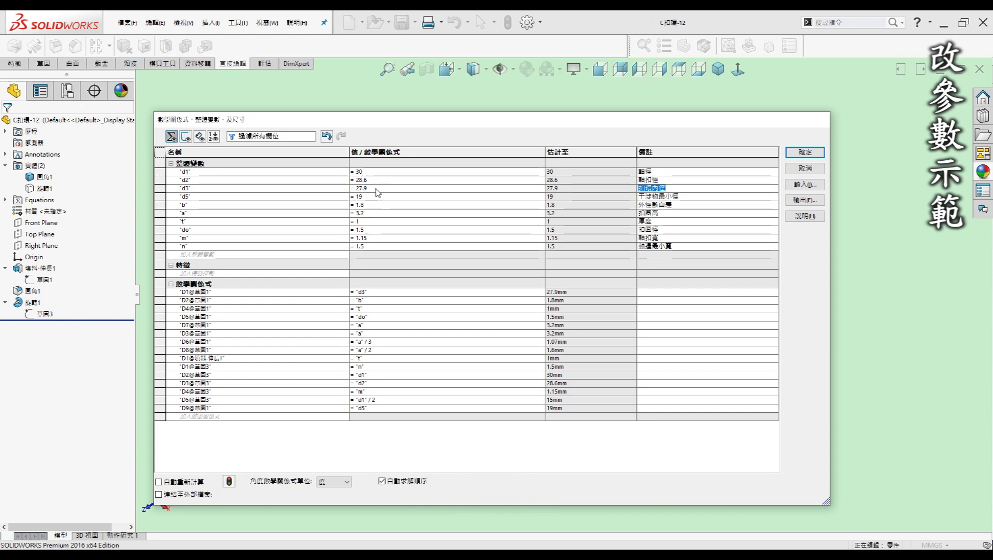
Set d5 to 40, b to 3.5 and a to 4.8
{"action": "left_click", "coordinate": [377, 197]}
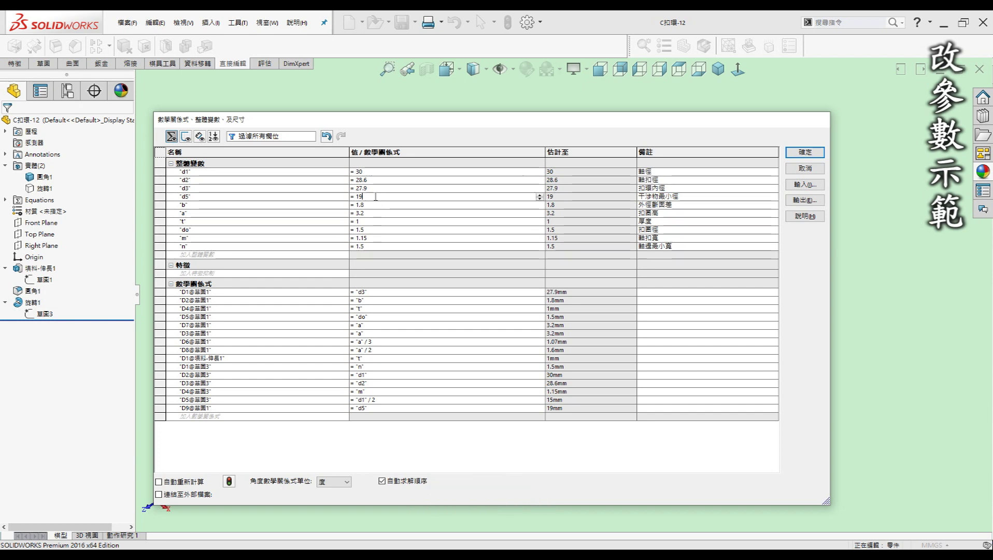
{"action": "key", "text": "BackSpace"}
{"action": "key", "text": "BackSpace"}
{"action": "type", "text": "40"}
{"action": "key", "text": "Tab"}
{"action": "left_click", "coordinate": [374, 205]}
{"action": "key", "text": "BackSpace"}
{"action": "key", "text": "BackSpace"}
{"action": "type", "text": "3.5"}
{"action": "key", "text": "Tab"}
{"action": "left_click", "coordinate": [377, 213]}
{"action": "key", "text": "BackSpace"}
{"action": "key", "text": "BackSpace"}
{"action": "key", "text": "BackSpace"}
{"action": "type", "text": "4.8"}
{"action": "key", "text": "Tab"}
Set t to 1.5, do to 2.0 and m to 1.65, then apply the equations
{"action": "left_click", "coordinate": [373, 223]}
{"action": "type", "text": ".5"}
{"action": "key", "text": "Tab"}
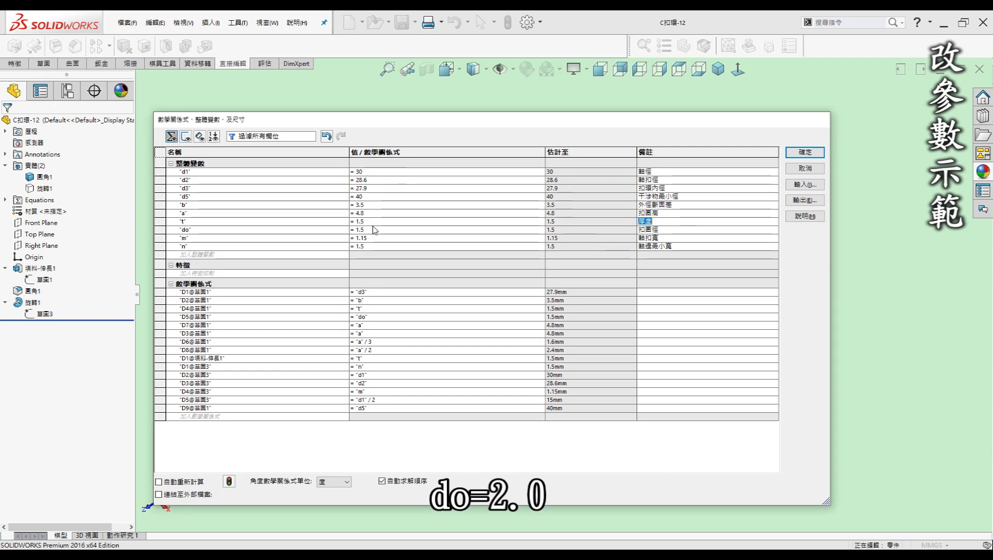
{"action": "key", "text": "BackSpace"}
{"action": "key", "text": "BackSpace"}
{"action": "key", "text": "BackSpace"}
{"action": "type", "text": "2.0"}
{"action": "key", "text": "Tab"}
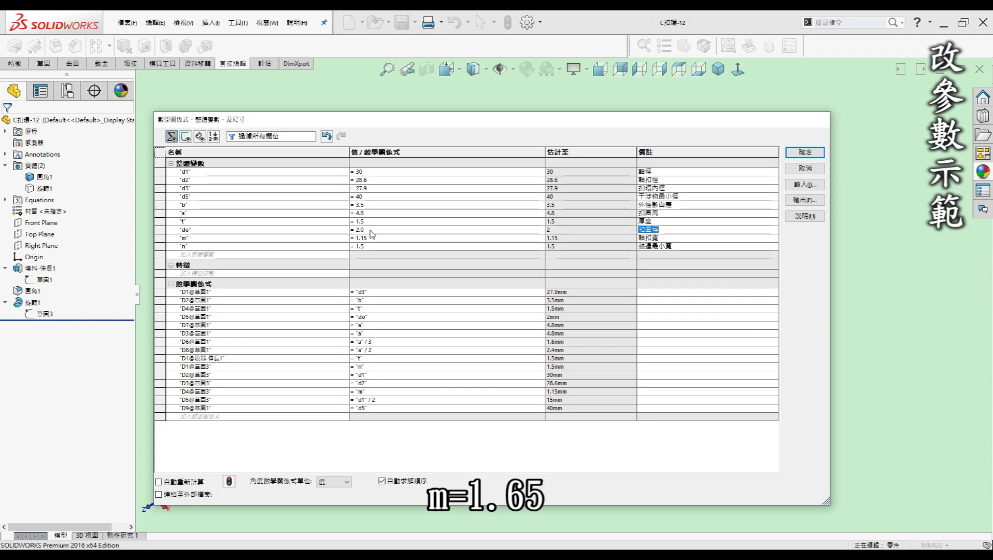
{"action": "left_click", "coordinate": [367, 238]}
{"action": "key", "text": "BackSpace"}
{"action": "key", "text": "BackSpace"}
{"action": "type", "text": "65"}
{"action": "key", "text": "Tab"}
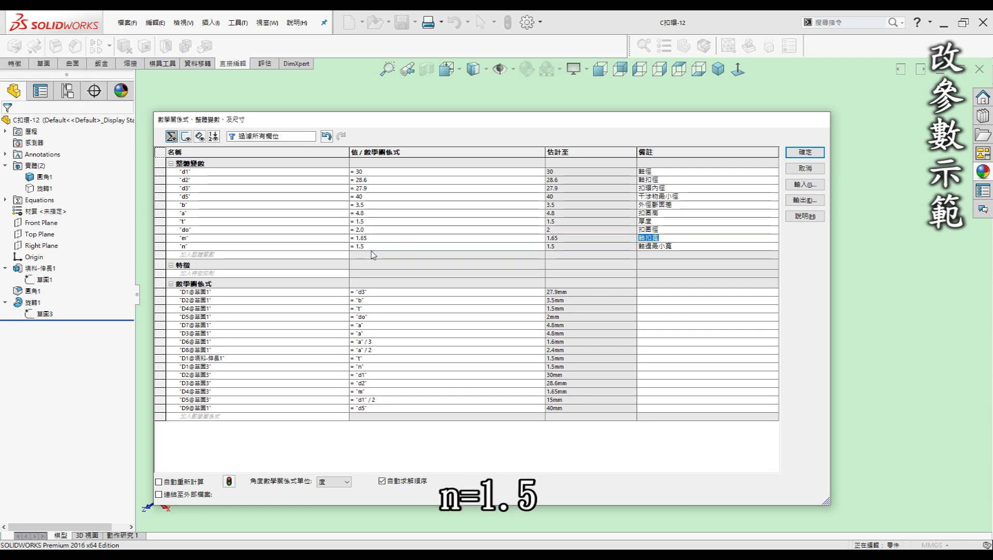
{"action": "left_click", "coordinate": [799, 150]}
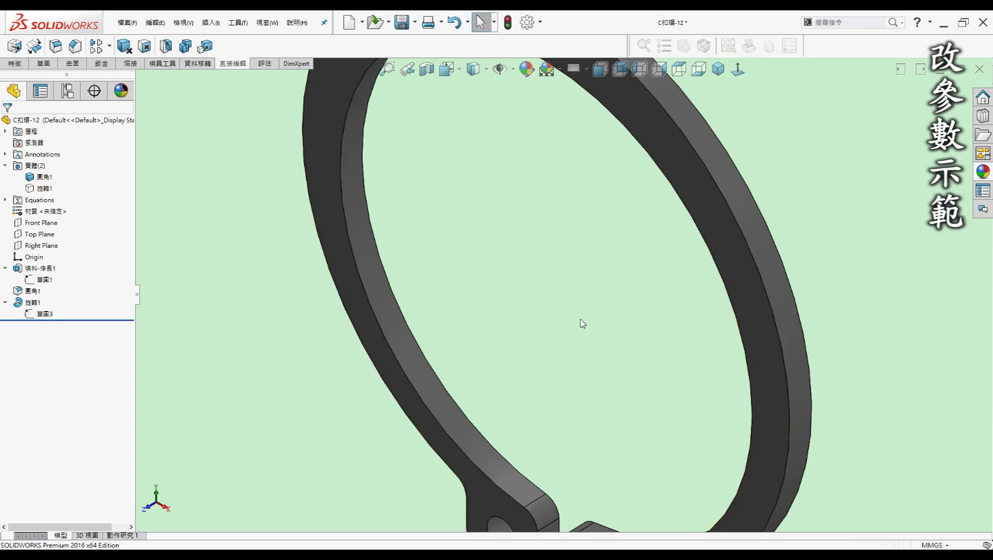
Show the shaft body again and section both bodies to check the ring sits in the groove
{"action": "key", "text": "f"}
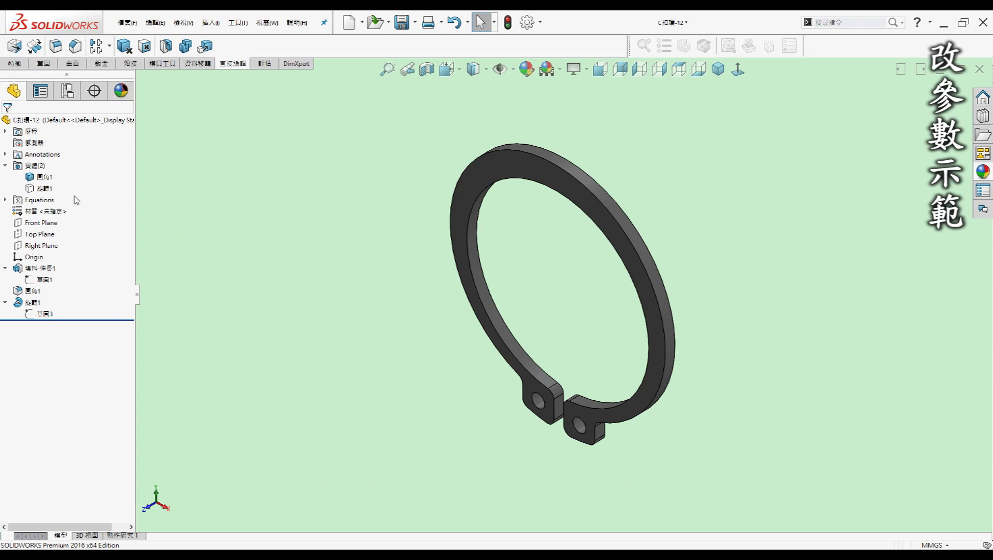
{"action": "left_click", "coordinate": [44, 189]}
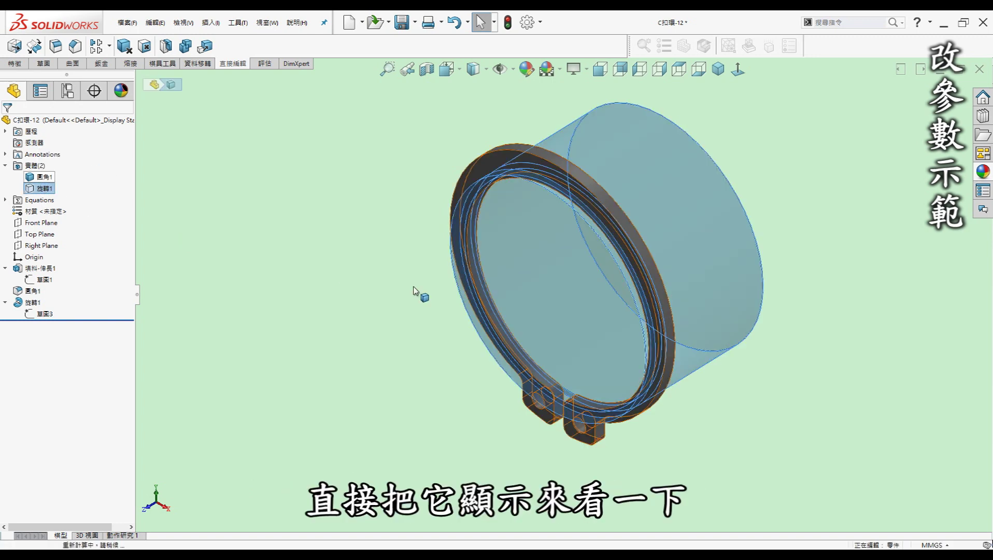
{"action": "key", "text": "shift+Tab"}
{"action": "left_click", "coordinate": [388, 290]}
{"action": "mouse_move", "coordinate": [388, 290]}
{"action": "middle_mouse_down"}
{"action": "mouse_move", "coordinate": [403, 178]}
{"action": "mouse_move", "coordinate": [519, 171]}
{"action": "middle_mouse_up"}
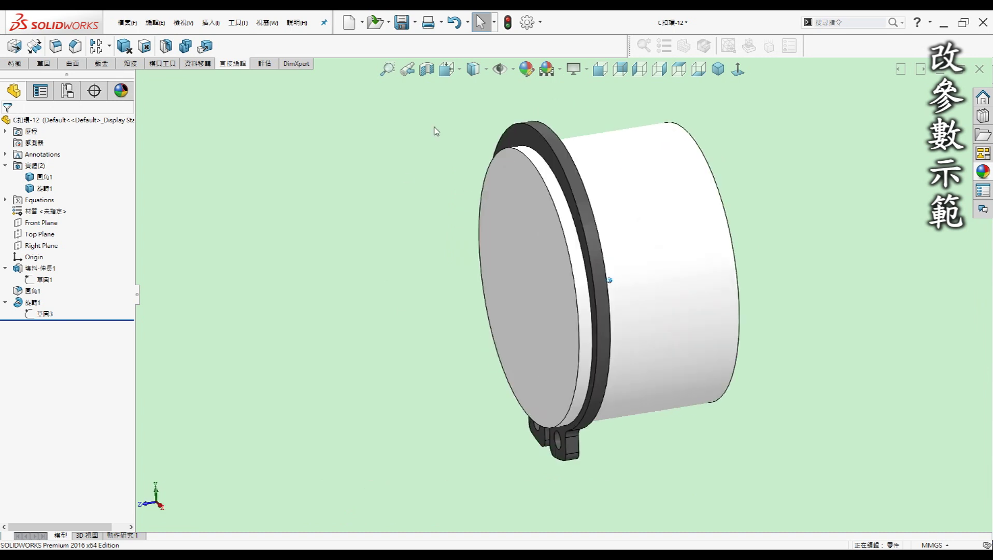
{"action": "left_click", "coordinate": [426, 69]}
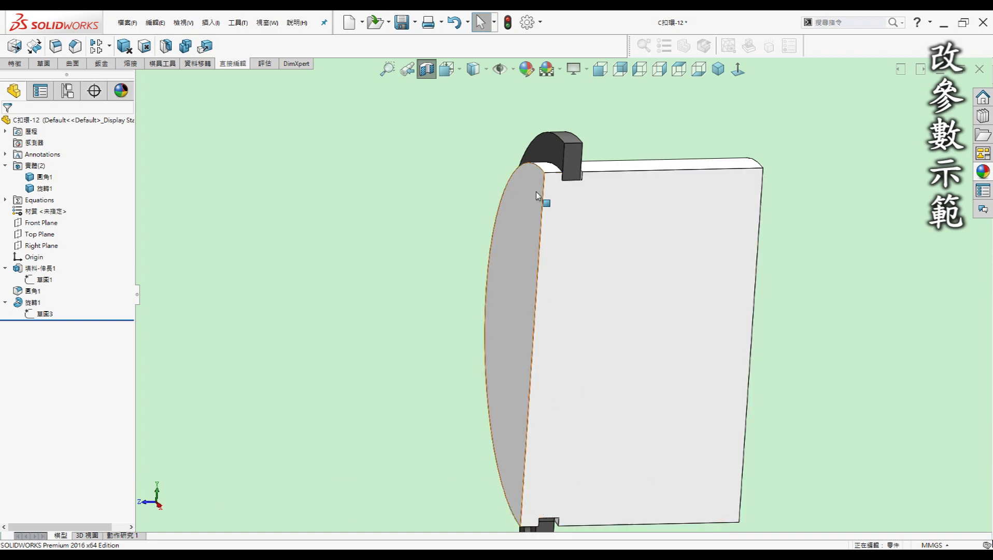
Turn off the section view and hide the circlip body 圓角1
{"action": "scroll", "coordinate": [547, 192], "scroll_direction": "down", "scroll_amount": 3}
{"action": "left_click", "coordinate": [37, 177]}
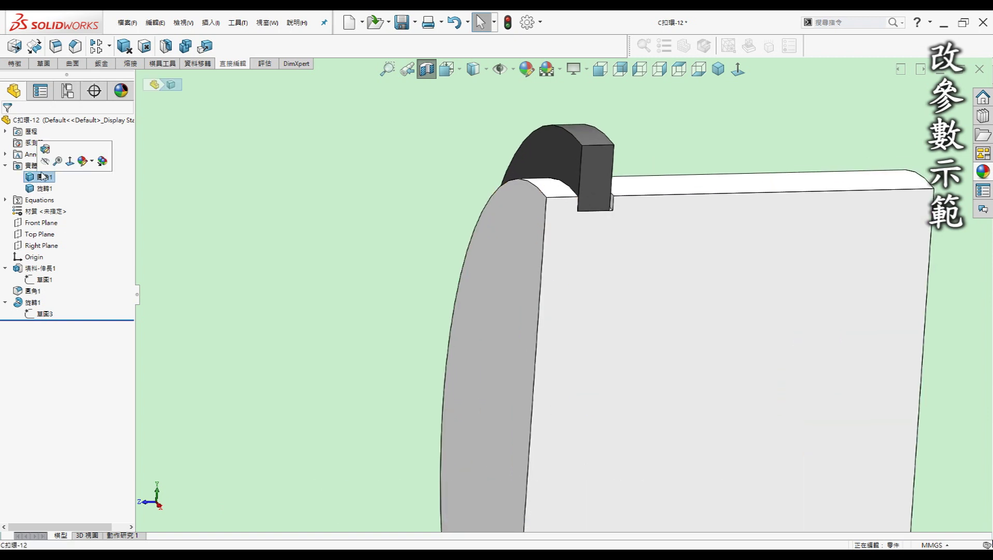
{"action": "left_click", "coordinate": [427, 69]}
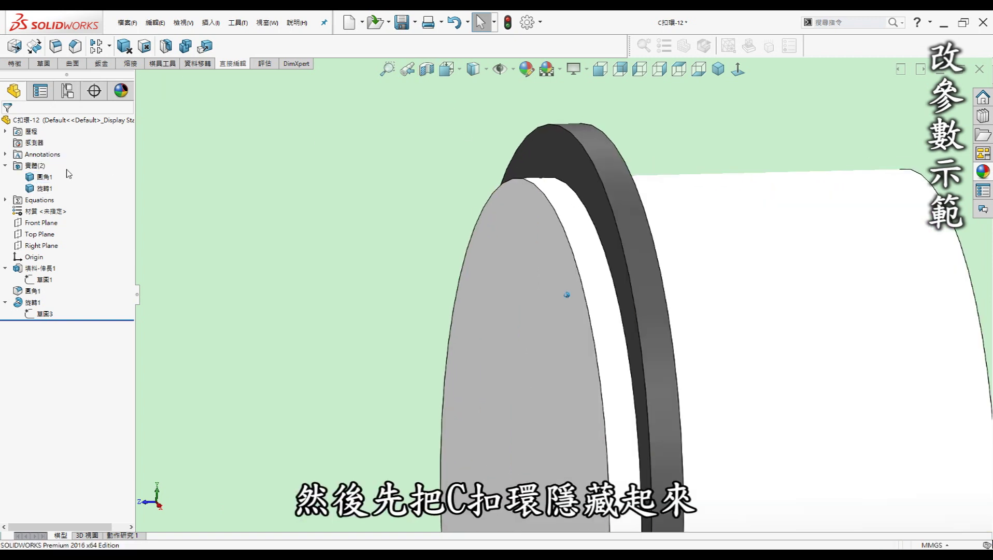
{"action": "left_click", "coordinate": [42, 177]}
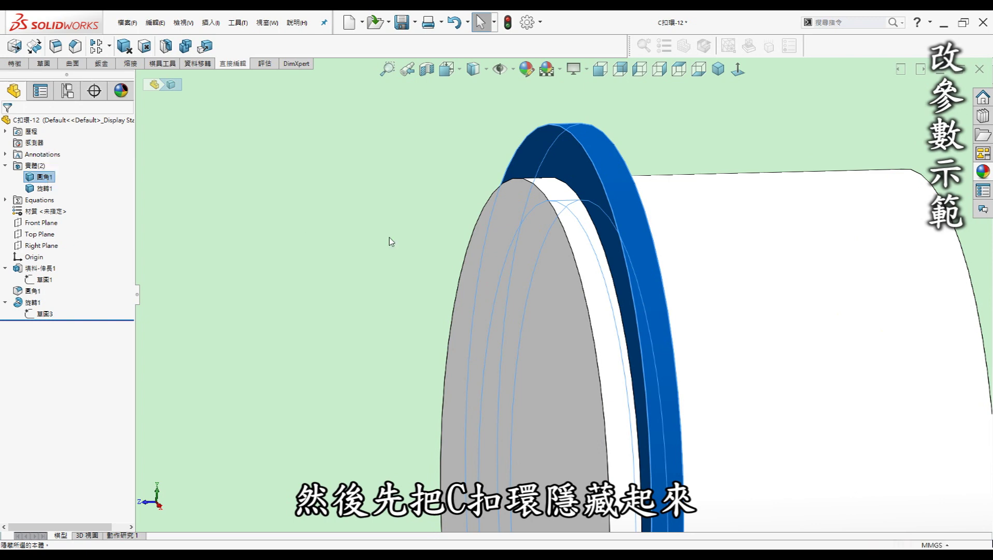
{"action": "left_click", "coordinate": [389, 237]}
Measure the shaft's groove face: 64.43 mm² area and 184.10 mm perimeter
{"action": "mouse_move", "coordinate": [742, 358]}
{"action": "middle_mouse_down"}
{"action": "mouse_move", "coordinate": [676, 283]}
{"action": "mouse_move", "coordinate": [595, 238]}
{"action": "mouse_move", "coordinate": [581, 203]}
{"action": "mouse_move", "coordinate": [674, 257]}
{"action": "middle_mouse_up"}
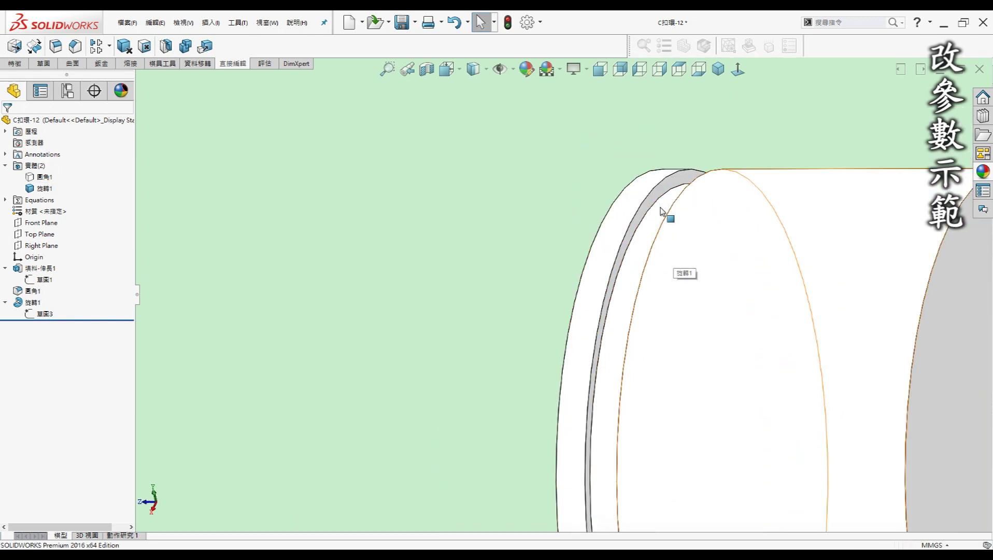
{"action": "left_click", "coordinate": [621, 180]}
{"action": "middle_click_drag", "start_coordinate": [672, 185], "coordinate": [616, 175]}
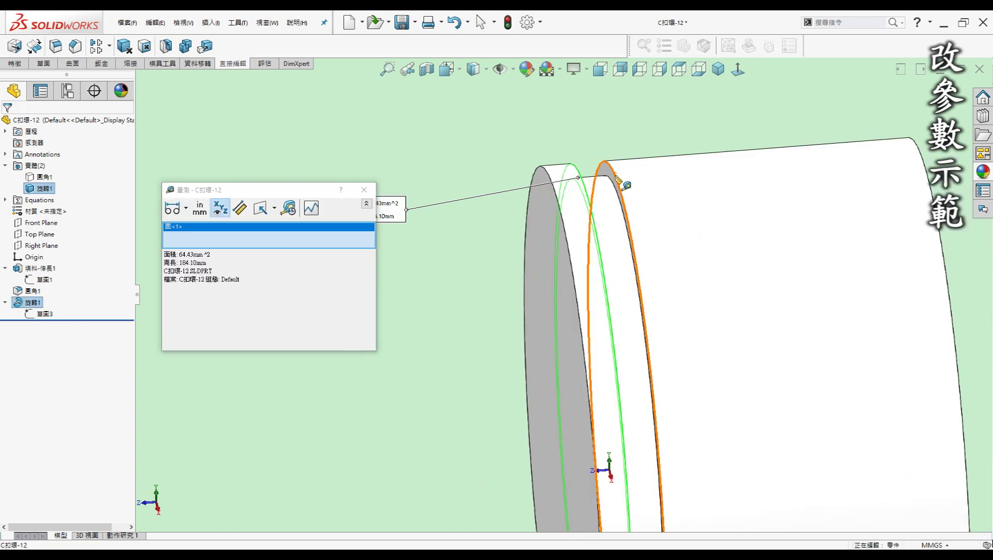
{"action": "left_click", "coordinate": [615, 179]}
{"action": "left_click", "coordinate": [364, 189]}
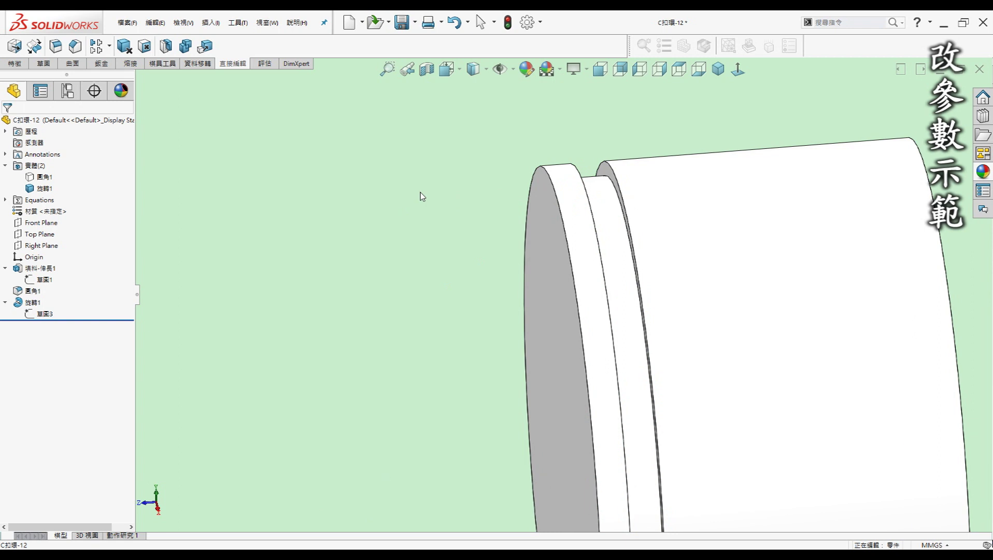
{"action": "scroll", "coordinate": [516, 235], "scroll_direction": "up", "scroll_amount": 1}
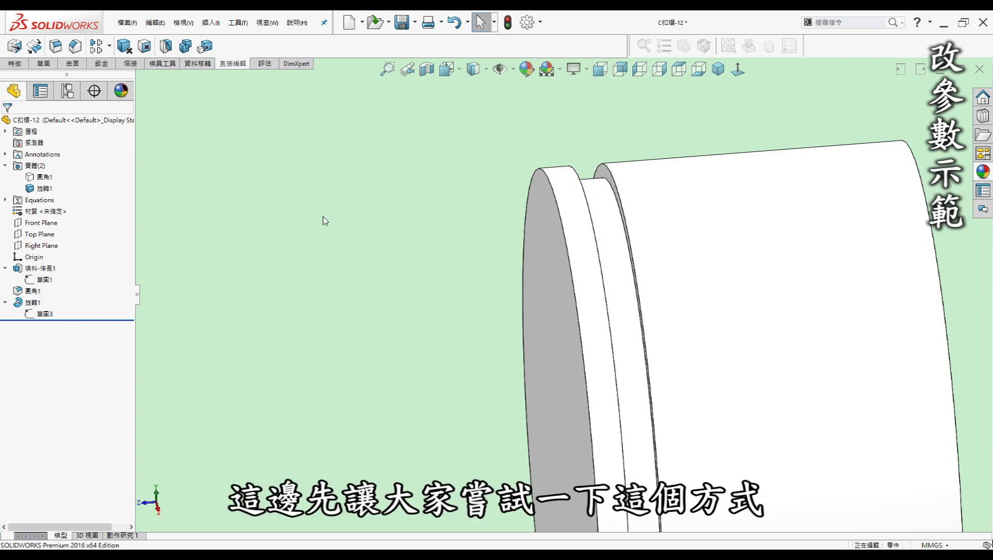
Show the hidden circlip body 圓角1 again from the Solid Bodies folder
{"action": "left_click", "coordinate": [38, 176]}
{"action": "left_click", "coordinate": [45, 157]}
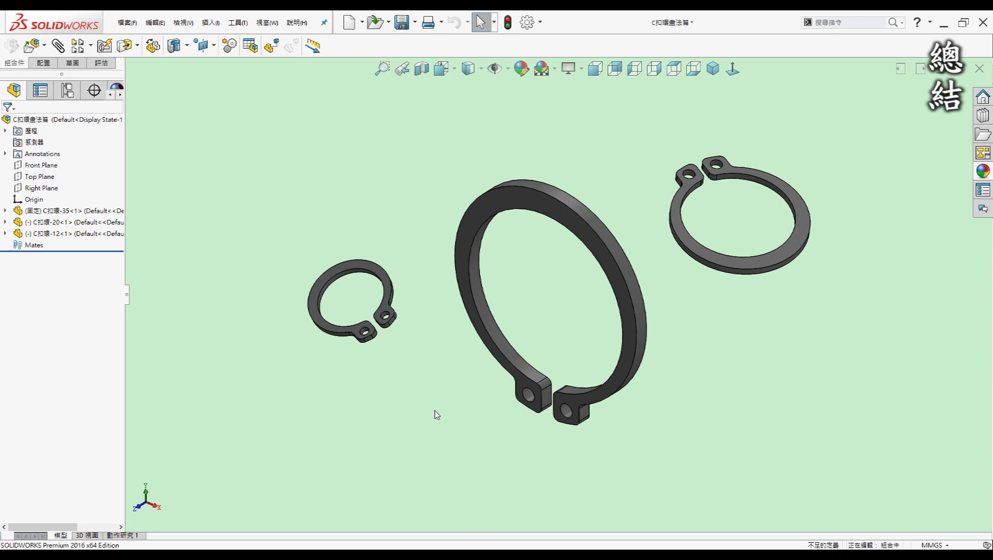
{"action": "key", "text": "ctrl+Down"}
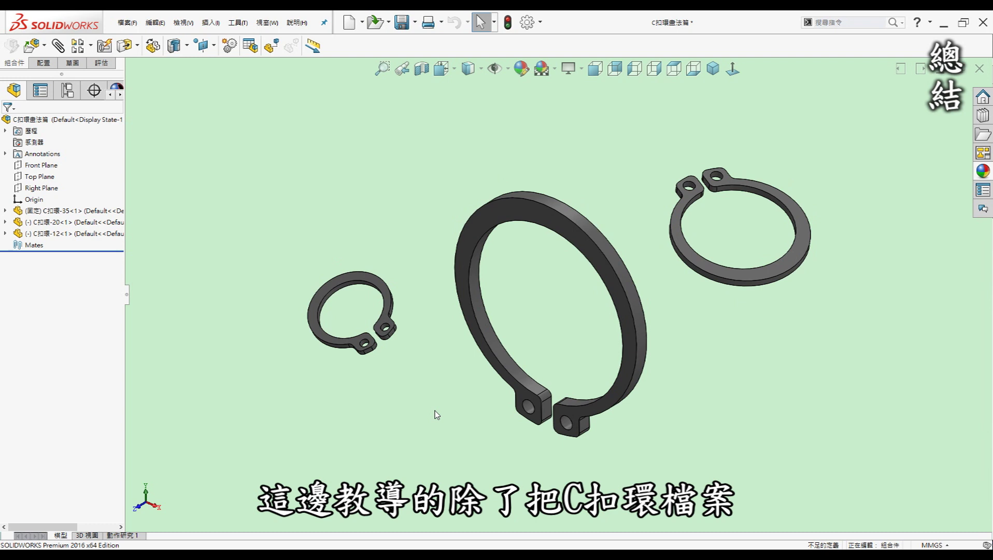
{"action": "key", "text": "ctrl+Down"}
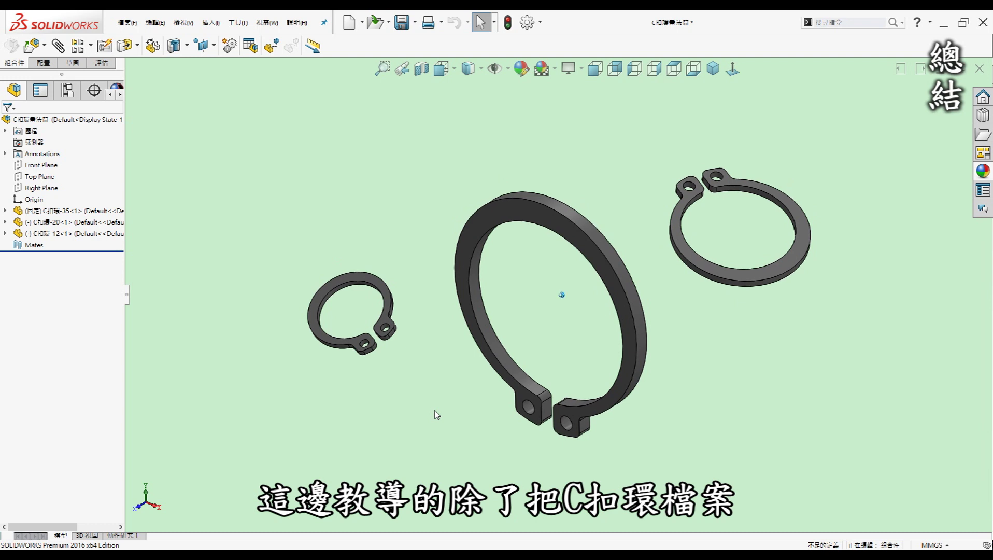
{"action": "key", "text": "ctrl+Down"}
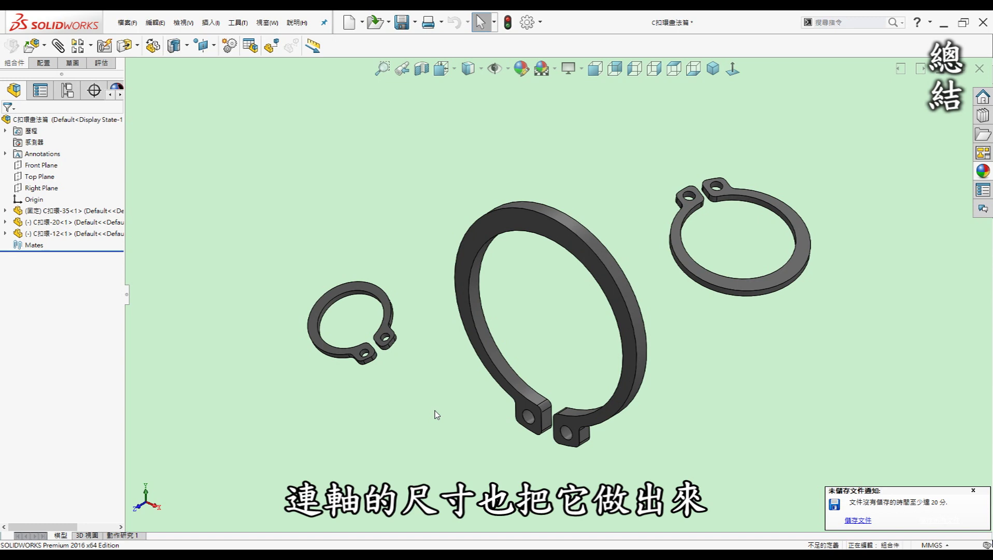
{"action": "key", "text": "Right"}
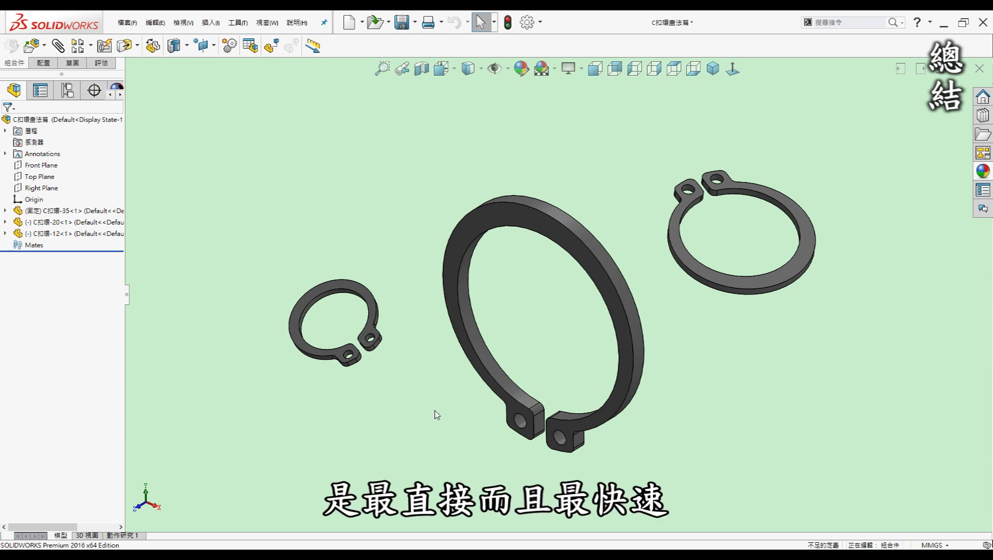
{"action": "key", "text": "Left"}
{"action": "key", "text": "Left"}
{"action": "scroll", "coordinate": [437, 415], "scroll_direction": "down", "scroll_amount": 1}
{"action": "scroll", "coordinate": [438, 415], "scroll_direction": "down", "scroll_amount": 1}
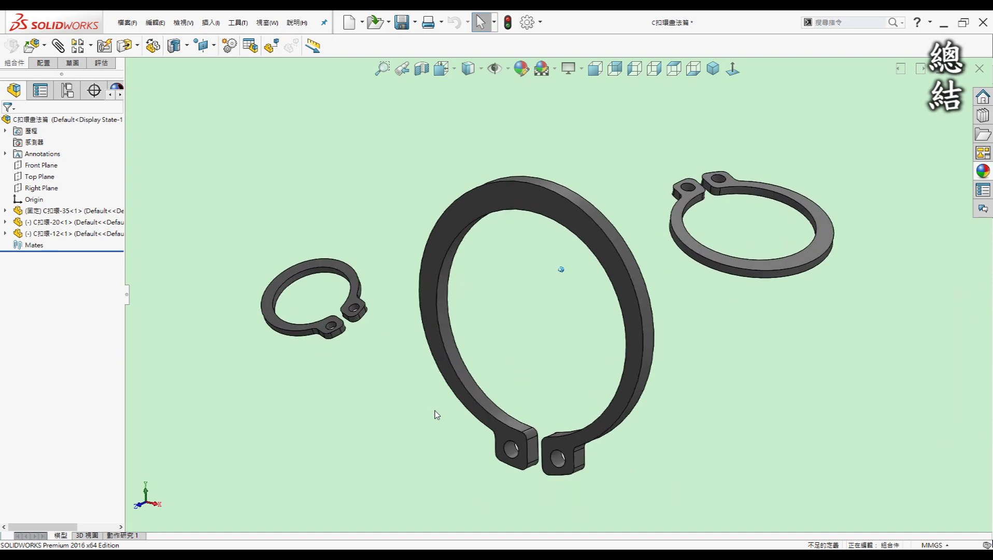
{"action": "scroll", "coordinate": [437, 415], "scroll_direction": "down", "scroll_amount": 1}
{"action": "scroll", "coordinate": [437, 415], "scroll_direction": "down", "scroll_amount": 2}
{"action": "key", "text": "f"}
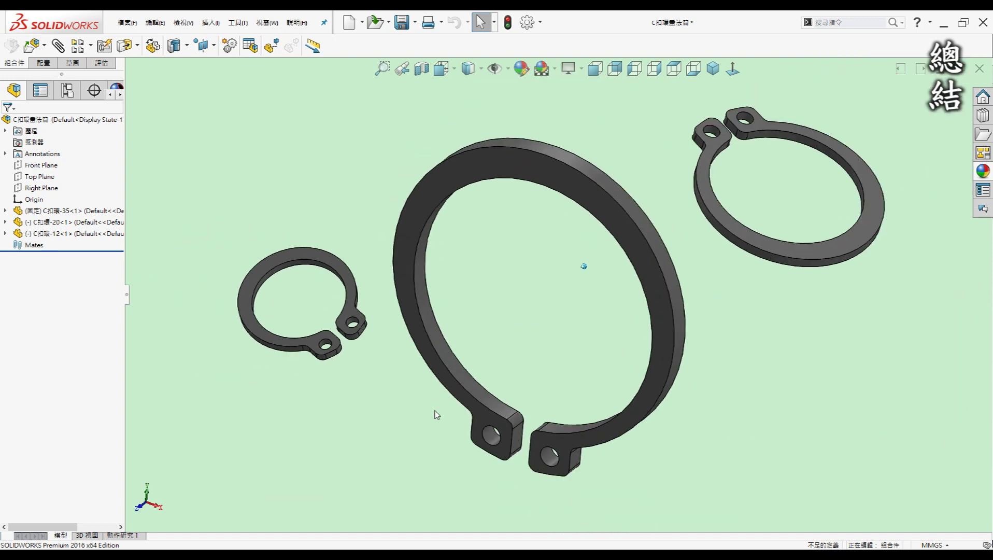